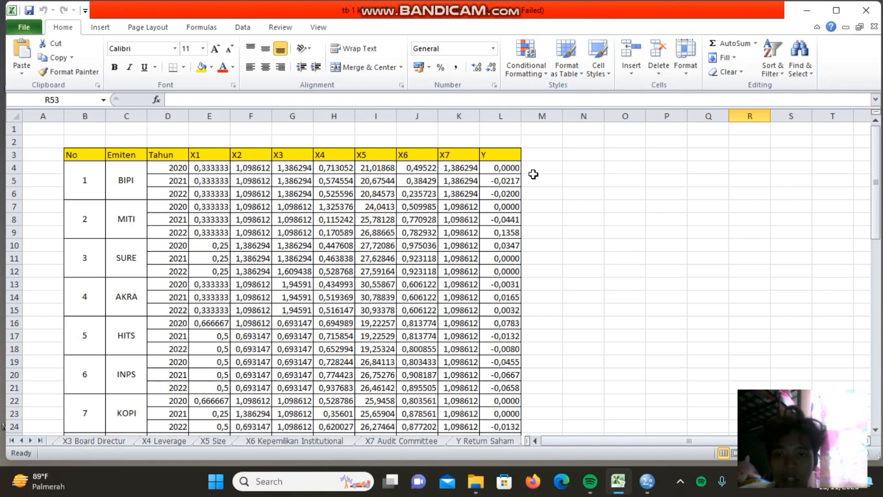
{"action": "left_click", "coordinate": [210, 169]}
{"action": "key", "text": "Right"}
{"action": "key", "text": "Left"}
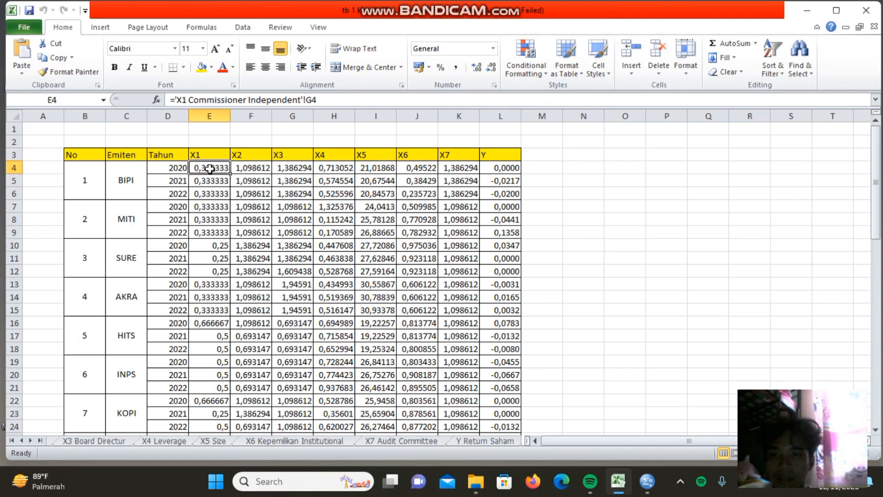
{"action": "key", "text": "Right"}
{"action": "key", "text": "Left"}
{"action": "key", "text": "Left"}
{"action": "key", "text": "Left"}
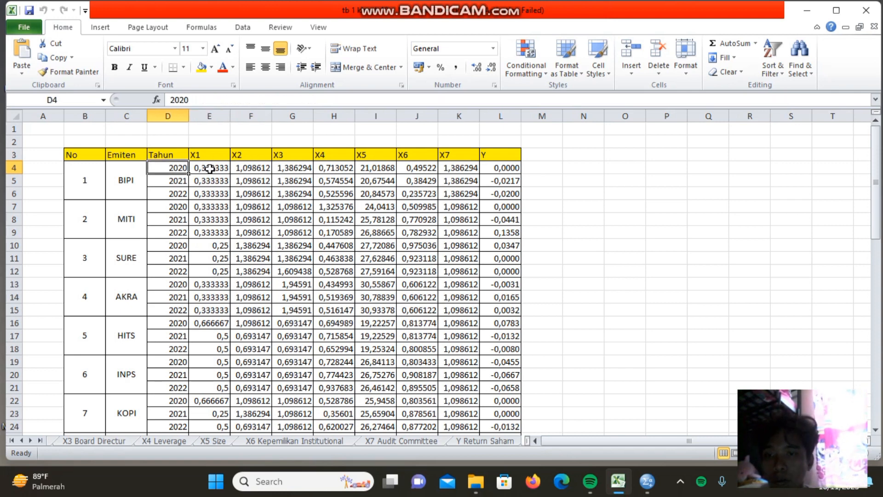
{"action": "key", "text": "Left"}
{"action": "key", "text": "Right"}
{"action": "key", "text": "Right"}
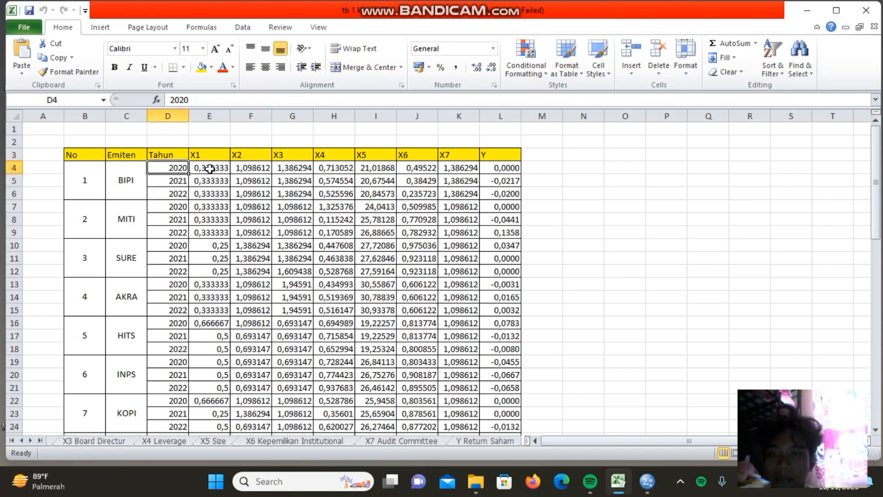
Look through the data table's yearly rows for all companies, from BIPI down to BYAN.
{"action": "key", "text": "Right"}
{"action": "key", "text": "Down"}
{"action": "key", "text": "Down"}
{"action": "key", "text": "Down"}
{"action": "key", "text": "Down"}
{"action": "key", "text": "Down"}
{"action": "key", "text": "Down"}
{"action": "key", "text": "Down"}
{"action": "key", "text": "Down"}
{"action": "key", "text": "Down"}
{"action": "key", "text": "Down"}
{"action": "key", "text": "Down"}
{"action": "key", "text": "Down"}
{"action": "key", "text": "Down"}
{"action": "key", "text": "Down"}
{"action": "key", "text": "Down"}
{"action": "key", "text": "Down"}
{"action": "key", "text": "Down"}
{"action": "key", "text": "Down"}
{"action": "key", "text": "Down"}
{"action": "key", "text": "Down"}
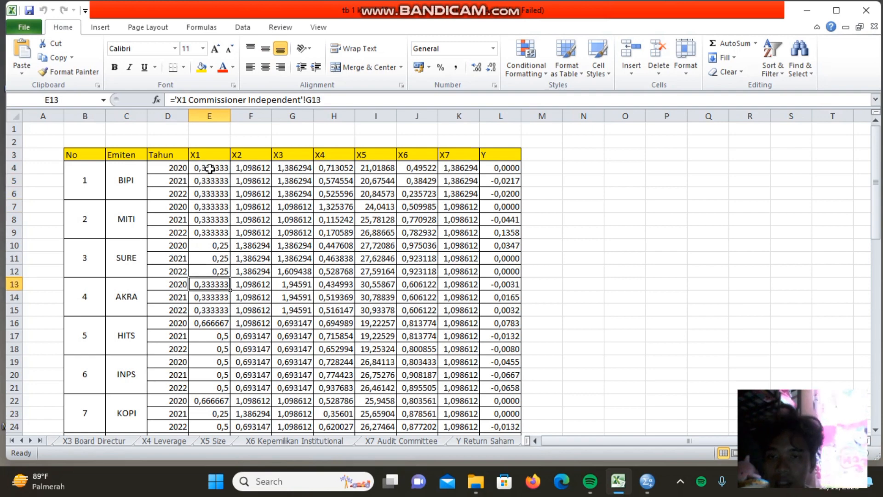
{"action": "key", "text": "Down"}
{"action": "key", "text": "Down"}
{"action": "key", "text": "Down"}
{"action": "key", "text": "Down"}
{"action": "key", "text": "Down"}
{"action": "key", "text": "Down"}
{"action": "key", "text": "Down"}
{"action": "key", "text": "Down"}
{"action": "key", "text": "Down"}
{"action": "key", "text": "Down"}
{"action": "key", "text": "Down"}
{"action": "key", "text": "Down"}
{"action": "key", "text": "Down"}
{"action": "key", "text": "Down"}
{"action": "key", "text": "Down"}
{"action": "key", "text": "Down"}
{"action": "key", "text": "Down"}
{"action": "key", "text": "Down"}
{"action": "key", "text": "Down"}
{"action": "key", "text": "Down"}
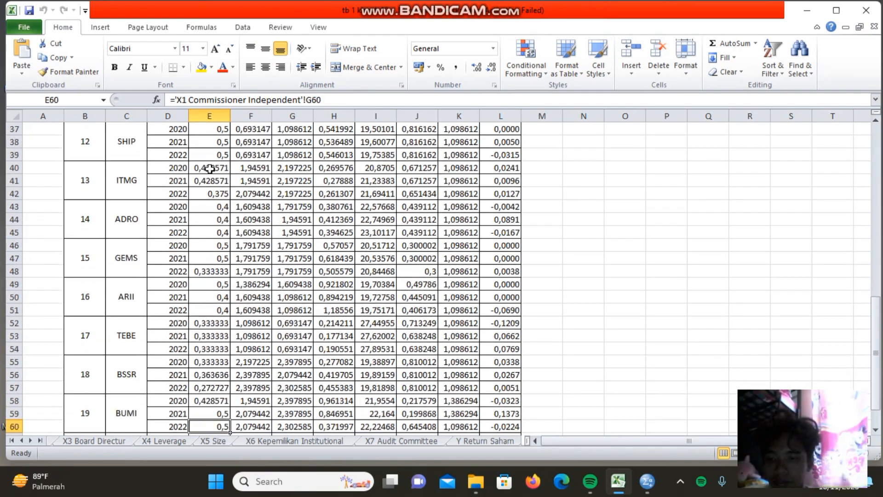
{"action": "key", "text": "Left"}
{"action": "key", "text": "Left"}
{"action": "key", "text": "Left"}
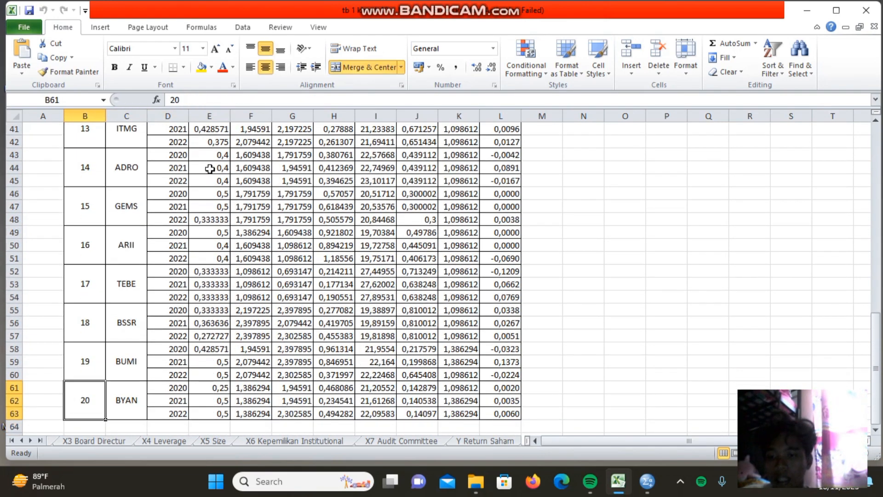
{"action": "key", "text": "Up"}
{"action": "key", "text": "Up"}
{"action": "key", "text": "Up"}
{"action": "key", "text": "Up"}
{"action": "key", "text": "Up"}
{"action": "key", "text": "Up"}
{"action": "key", "text": "Up"}
{"action": "key", "text": "Up"}
{"action": "key", "text": "Up"}
{"action": "key", "text": "Up"}
{"action": "key", "text": "Up"}
{"action": "key", "text": "Up"}
{"action": "key", "text": "Up"}
{"action": "key", "text": "Up"}
{"action": "key", "text": "Up"}
{"action": "key", "text": "Up"}
{"action": "key", "text": "Up"}
{"action": "key", "text": "Up"}
{"action": "key", "text": "Up"}
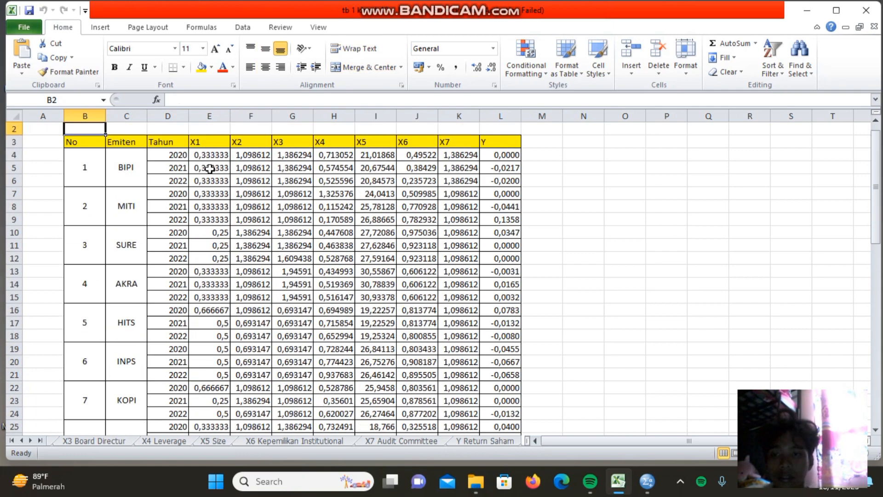
{"action": "key", "text": "Right"}
{"action": "key", "text": "Right"}
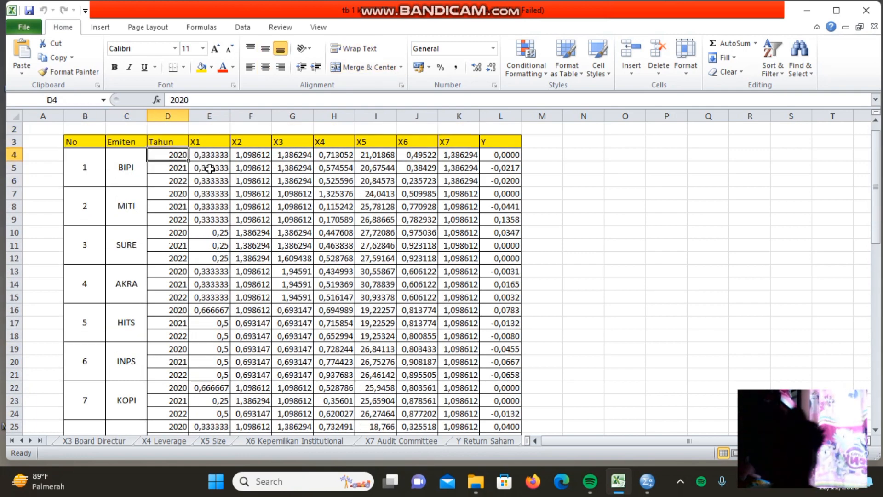
Examine the first data row across the X1 to X7 and Y columns, including each cell's source-sheet formula.
{"action": "key", "text": "Down"}
{"action": "key", "text": "Down"}
{"action": "key", "text": "Up"}
{"action": "key", "text": "Up"}
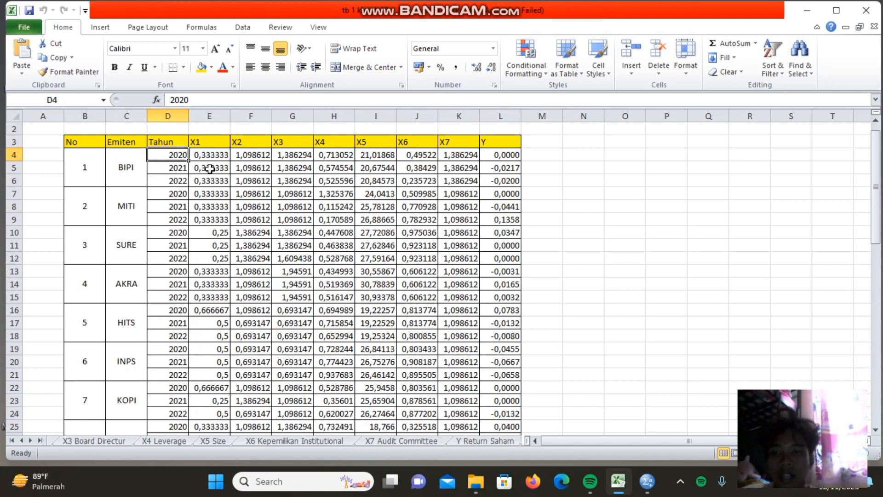
{"action": "key", "text": "Right"}
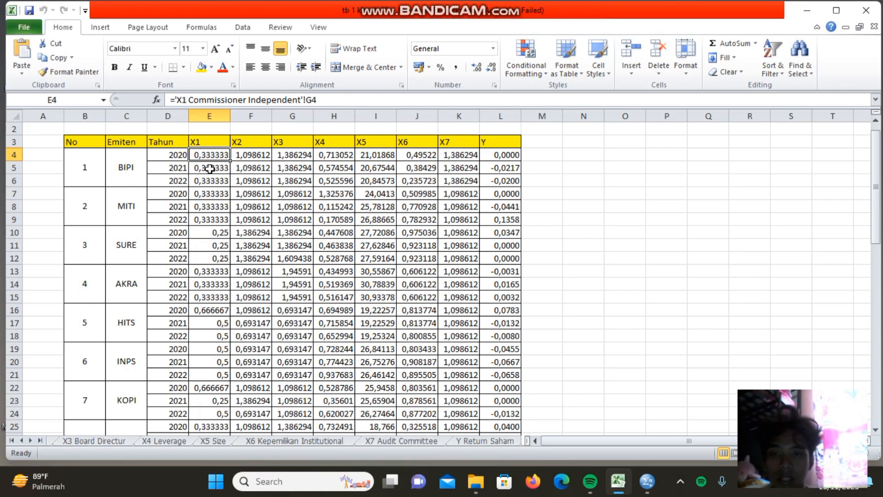
{"action": "key", "text": "Right"}
{"action": "key", "text": "Right"}
{"action": "key", "text": "Right"}
{"action": "key", "text": "Right"}
{"action": "key", "text": "Right"}
{"action": "key", "text": "Right"}
{"action": "key", "text": "Right"}
{"action": "key", "text": "Left"}
{"action": "key", "text": "Left"}
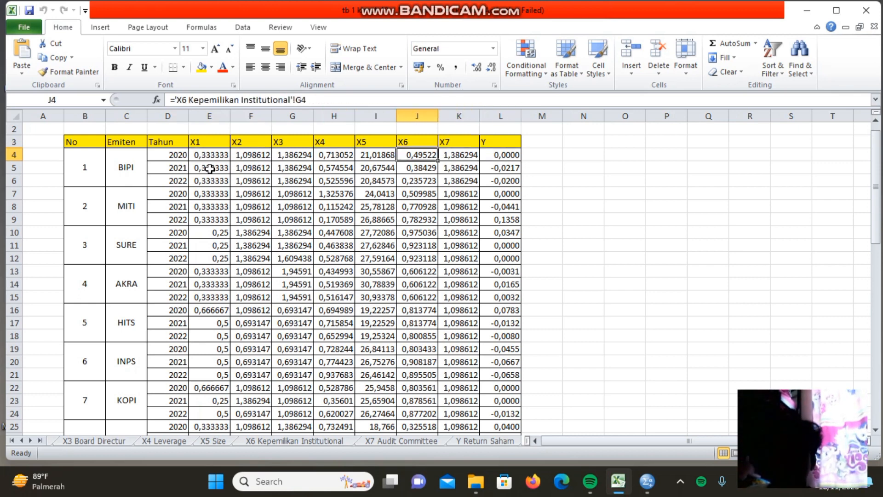
{"action": "key", "text": "Left"}
{"action": "key", "text": "Left"}
{"action": "key", "text": "Left"}
{"action": "key", "text": "Left"}
{"action": "key", "text": "Left"}
{"action": "key", "text": "Left"}
{"action": "key", "text": "Left"}
{"action": "key", "text": "Right"}
{"action": "key", "text": "Right"}
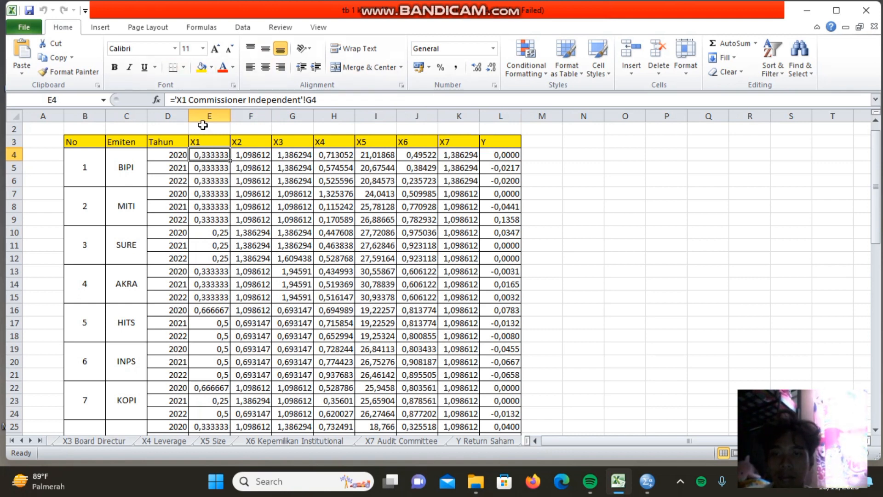
{"action": "key", "text": "Right"}
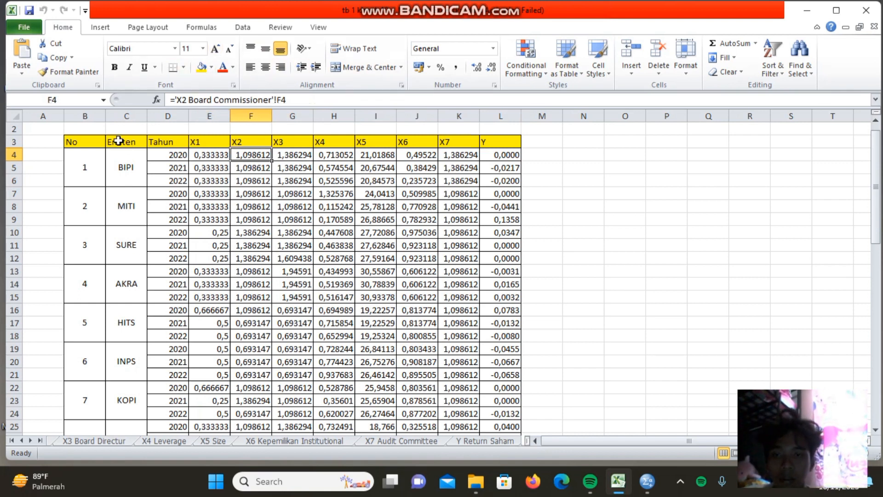
{"action": "key", "text": "Right"}
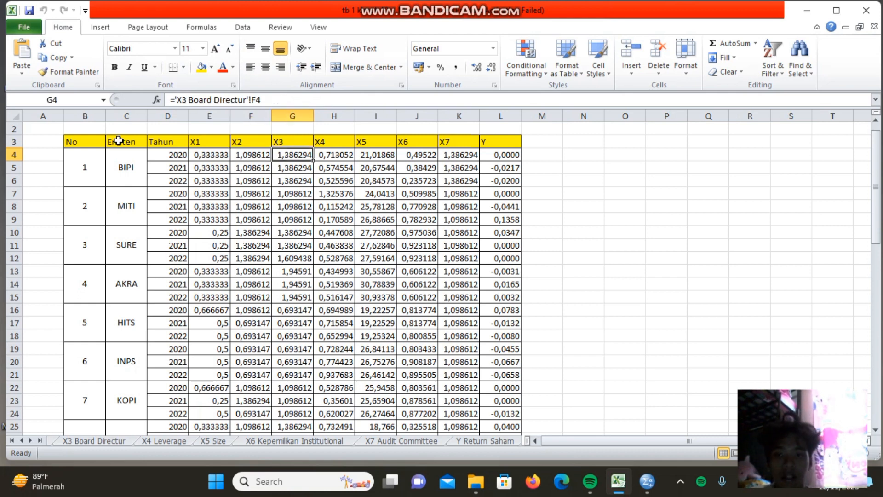
{"action": "key", "text": "Right"}
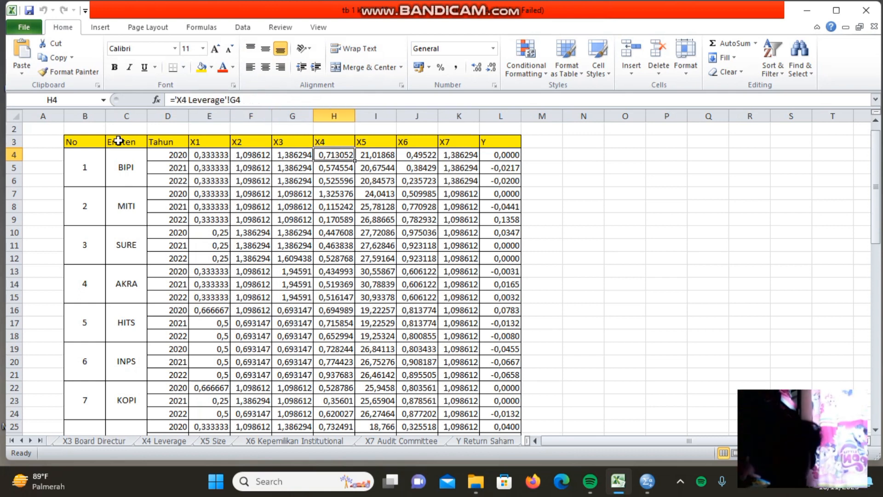
{"action": "key", "text": "Right"}
{"action": "key", "text": "Right"}
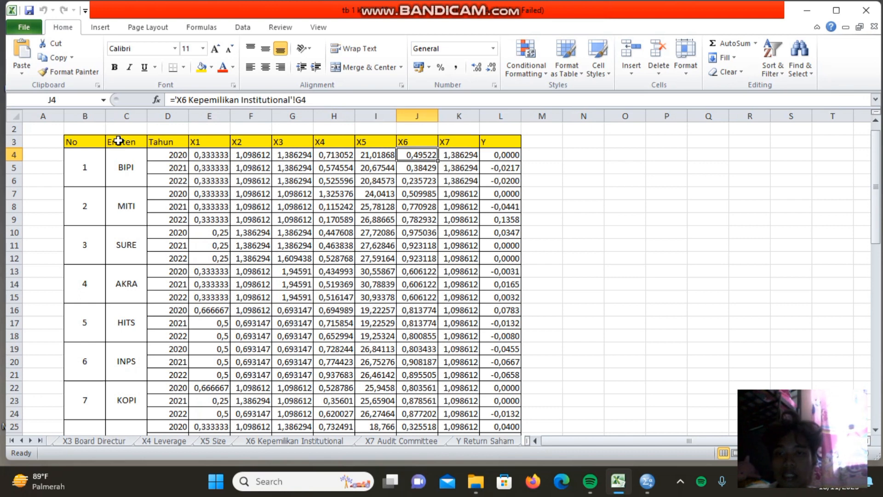
{"action": "key", "text": "Right"}
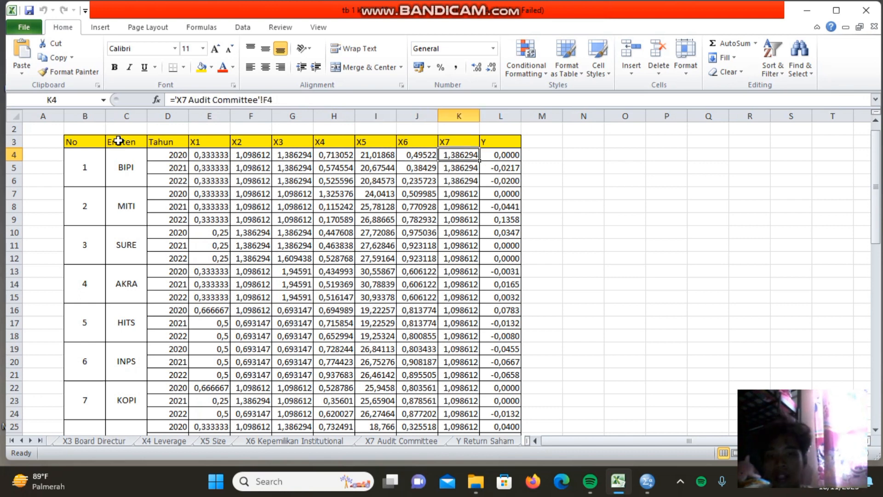
{"action": "key", "text": "Right"}
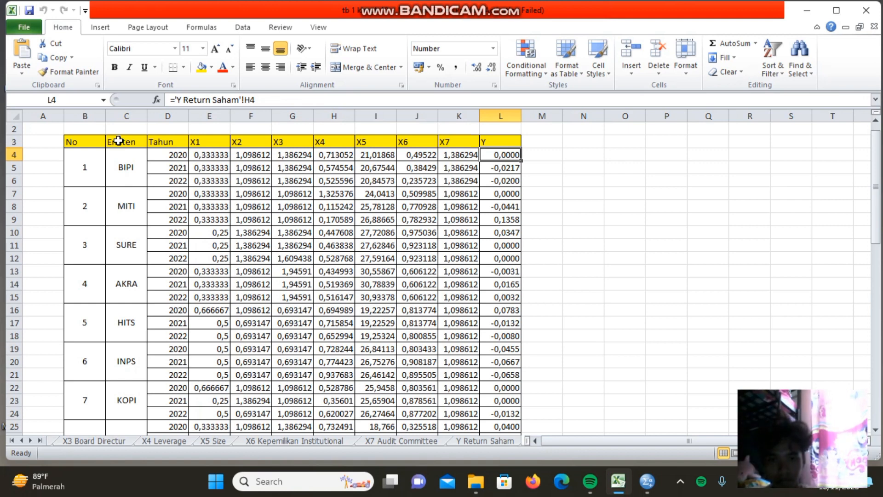
Copy the X1 to Y values of all companies, range E4:L63, without the header row.
{"action": "left_click", "coordinate": [226, 156]}
{"action": "key", "text": "shift+Right"}
{"action": "key", "text": "shift+Right"}
{"action": "key", "text": "shift+Right"}
{"action": "key", "text": "shift+Right"}
{"action": "key", "text": "shift+Right"}
{"action": "key", "text": "shift+Right"}
{"action": "key", "text": "shift+Right"}
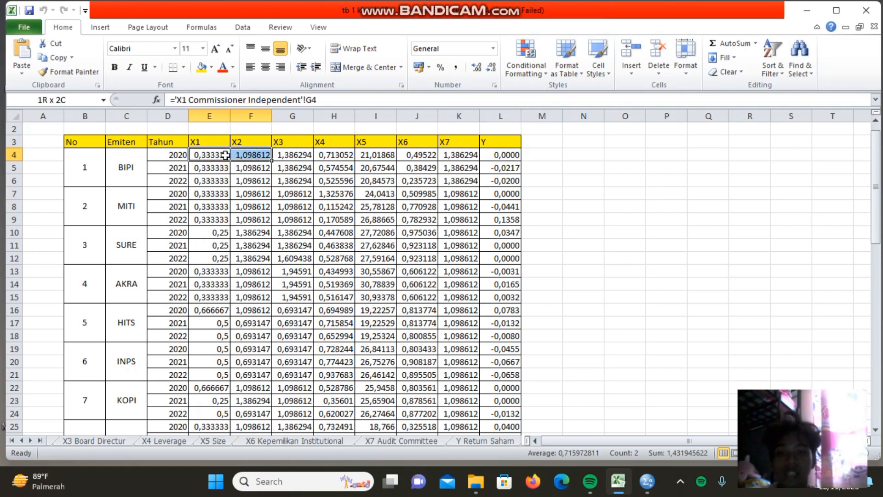
{"action": "key", "text": "shift+Down"}
{"action": "key", "text": "shift+Down"}
{"action": "key", "text": "shift+Down"}
{"action": "key", "text": "shift+Down"}
{"action": "key", "text": "shift+Down"}
{"action": "key", "text": "shift+Down"}
{"action": "key", "text": "shift+Down"}
{"action": "key", "text": "shift+Down"}
{"action": "key", "text": "shift+Down"}
{"action": "key", "text": "shift+Down"}
{"action": "key", "text": "shift+Down"}
{"action": "key", "text": "shift+Down"}
{"action": "key", "text": "shift+Down"}
{"action": "key", "text": "shift+Down"}
{"action": "key", "text": "shift+Down"}
{"action": "key", "text": "shift+Down"}
{"action": "key", "text": "shift+Down"}
{"action": "key", "text": "shift+Down"}
{"action": "key", "text": "shift+Down"}
{"action": "key", "text": "shift+Down"}
{"action": "key", "text": "shift+Down"}
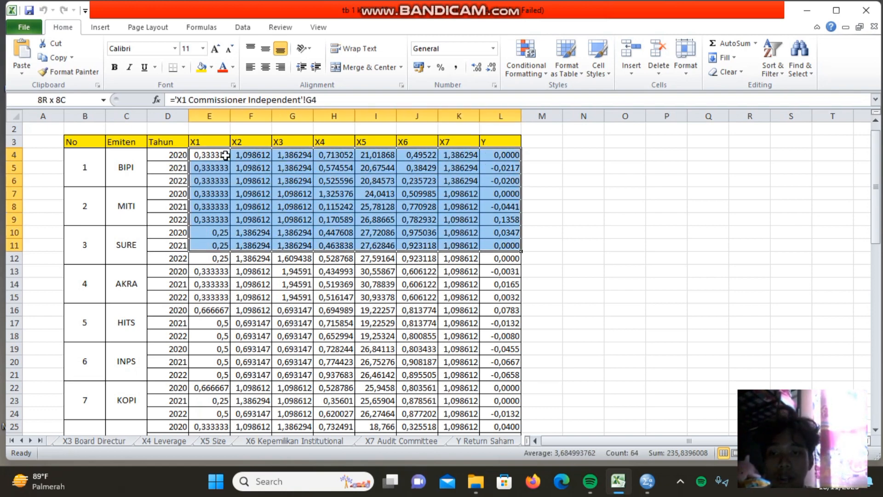
{"action": "key", "text": "shift+Down"}
{"action": "key", "text": "shift+Down"}
{"action": "key", "text": "shift+Down"}
{"action": "key", "text": "shift+Down"}
{"action": "key", "text": "shift+Down"}
{"action": "key", "text": "shift+Down"}
{"action": "key", "text": "shift+Down"}
{"action": "key", "text": "shift+Down"}
{"action": "key", "text": "shift+Down"}
{"action": "key", "text": "shift+Down"}
{"action": "key", "text": "shift+Down"}
{"action": "key", "text": "shift+Down"}
{"action": "key", "text": "shift+Down"}
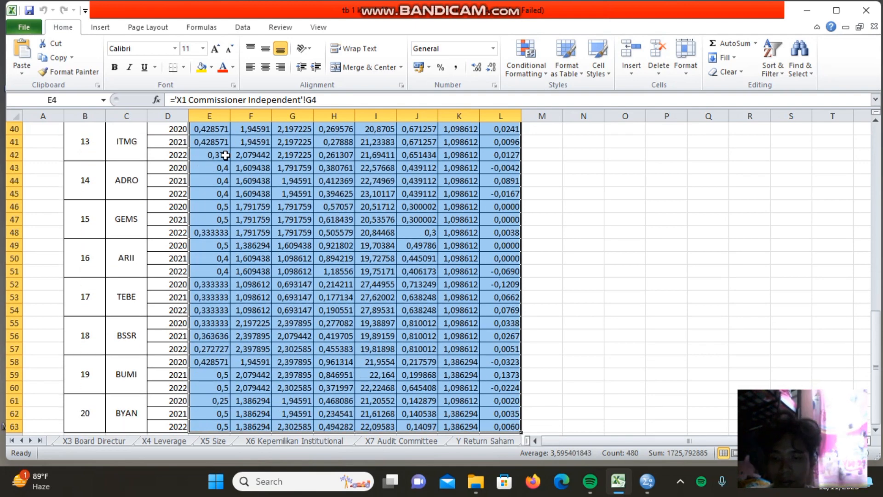
{"action": "key", "text": "ctrl+c"}
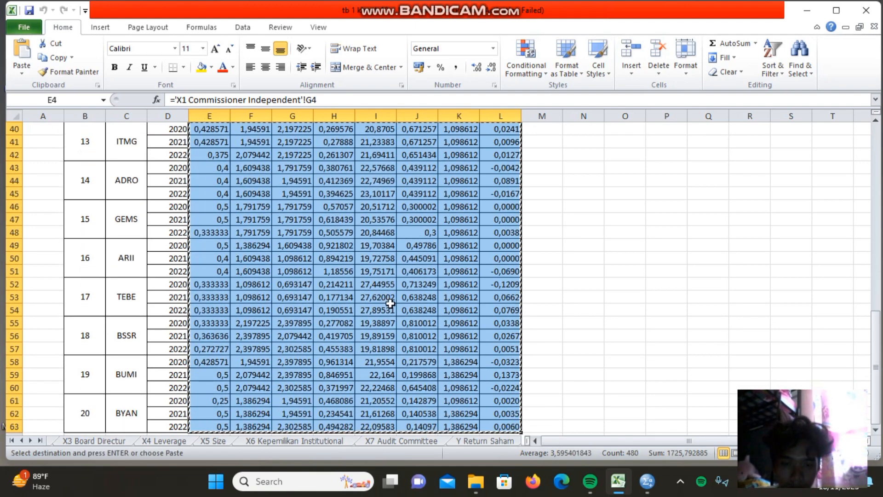
Switch to the untitled dataset in the SPSS Data Editor and paste the copied values starting at the first cell.
{"action": "left_click", "coordinate": [647, 481]}
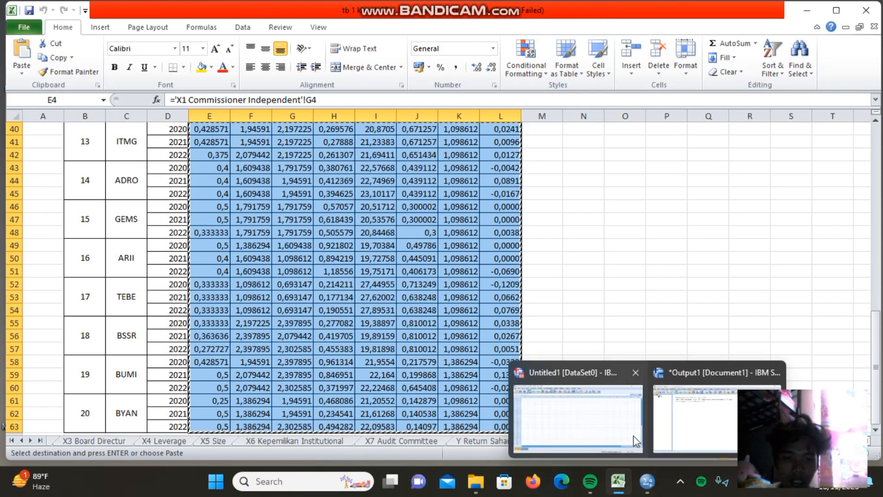
{"action": "left_click", "coordinate": [622, 433]}
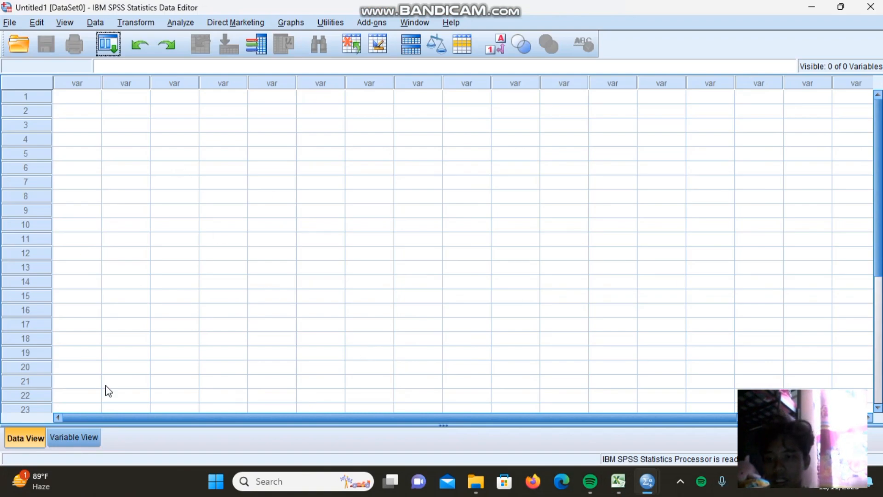
{"action": "left_click", "coordinate": [81, 94]}
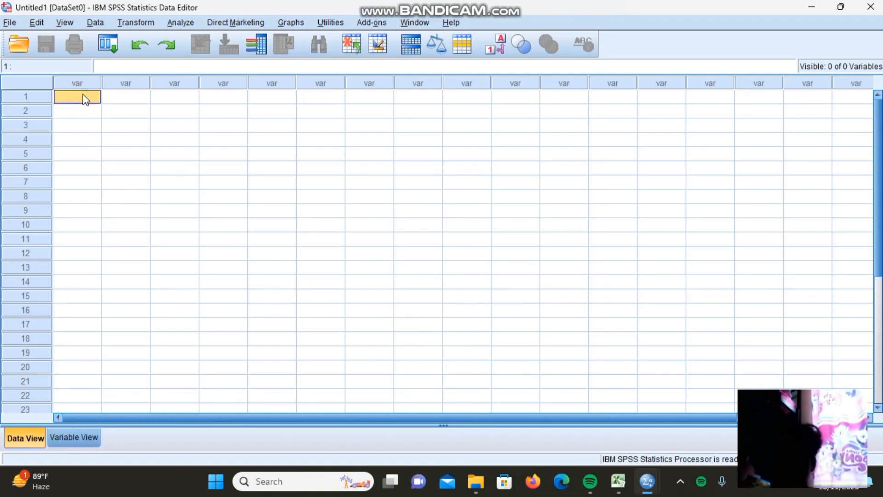
{"action": "key", "text": "ctrl+v"}
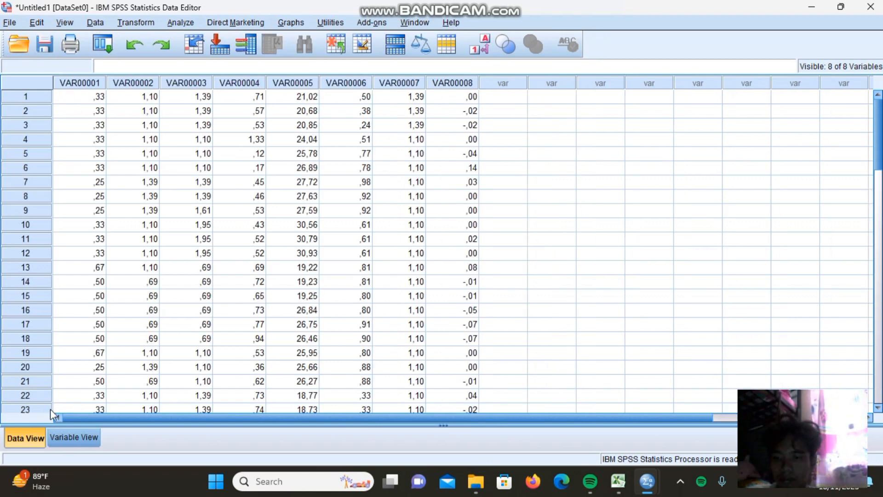
Switch to the variable definitions and name the eight variables X1, X2, X3, X4, X5, X6, X7 and Y.
{"action": "left_click", "coordinate": [71, 438]}
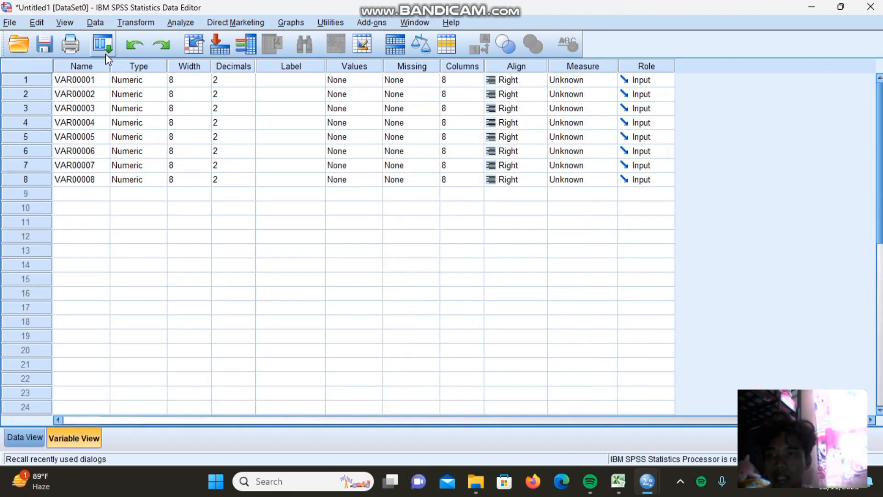
{"action": "left_click", "coordinate": [94, 80]}
{"action": "type", "text": "X1"}
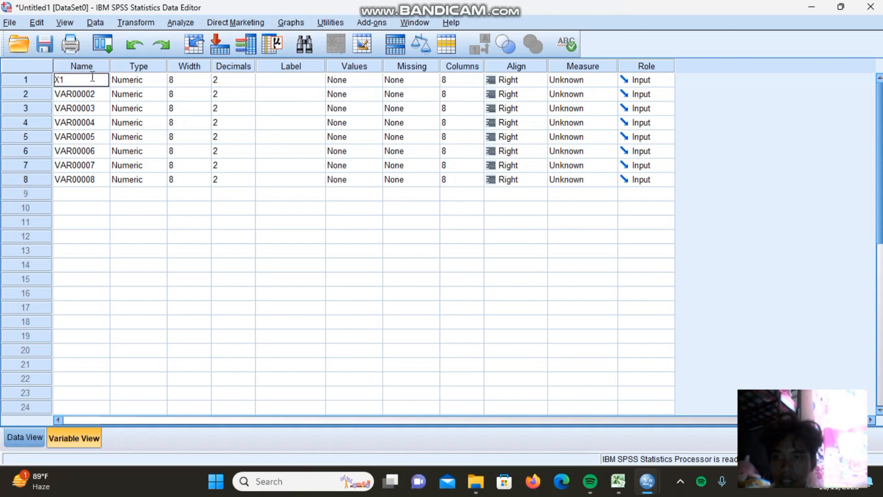
{"action": "key", "text": "Return"}
{"action": "type", "text": "X2"}
{"action": "key", "text": "Return"}
{"action": "type", "text": "X3"}
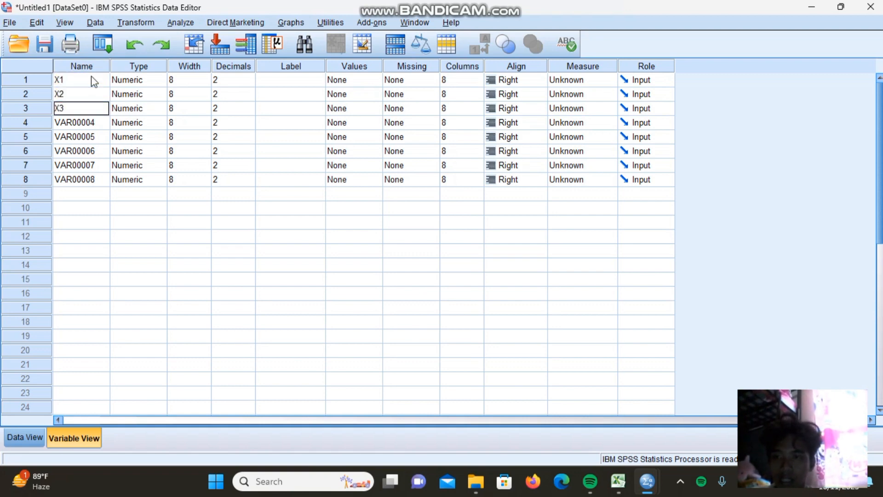
{"action": "key", "text": "Return"}
{"action": "type", "text": "X4"}
{"action": "key", "text": "Return"}
{"action": "type", "text": "X5"}
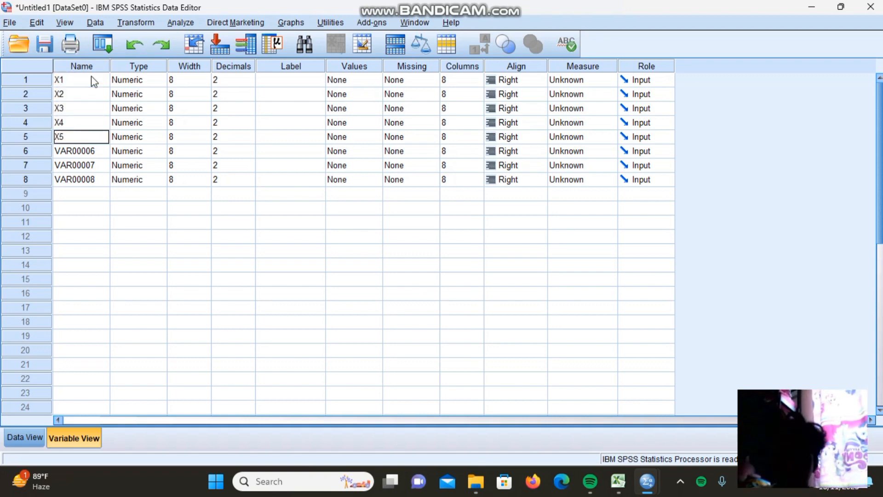
{"action": "key", "text": "Return"}
{"action": "type", "text": "X6"}
{"action": "key", "text": "Return"}
{"action": "type", "text": "X7"}
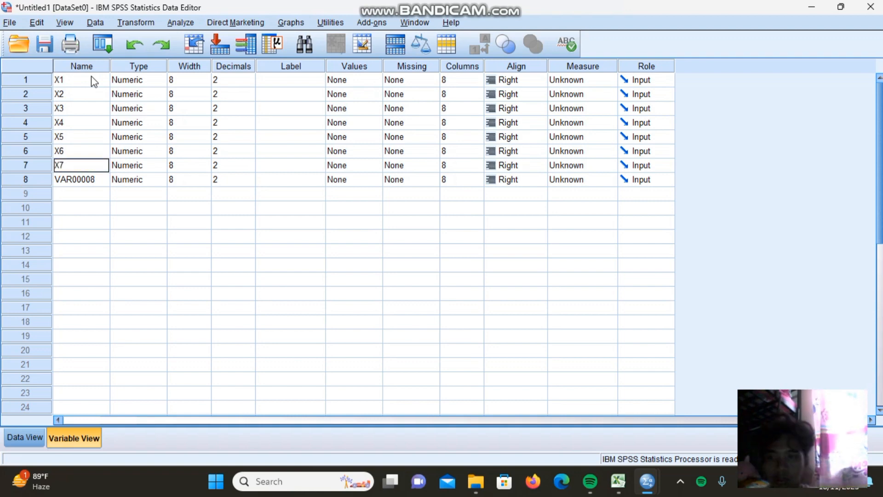
{"action": "key", "text": "Return"}
{"action": "type", "text": "Y"}
{"action": "key", "text": "Tab"}
Give variable X1 the label "Commissioner Independent".
{"action": "key", "text": "Right"}
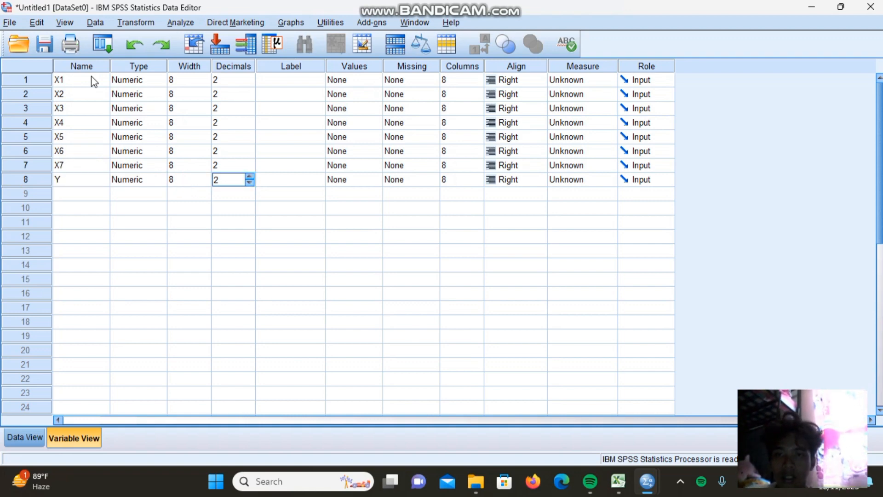
{"action": "key", "text": "Up"}
{"action": "key", "text": "Left"}
{"action": "key", "text": "Up"}
{"action": "key", "text": "Up"}
{"action": "key", "text": "Right"}
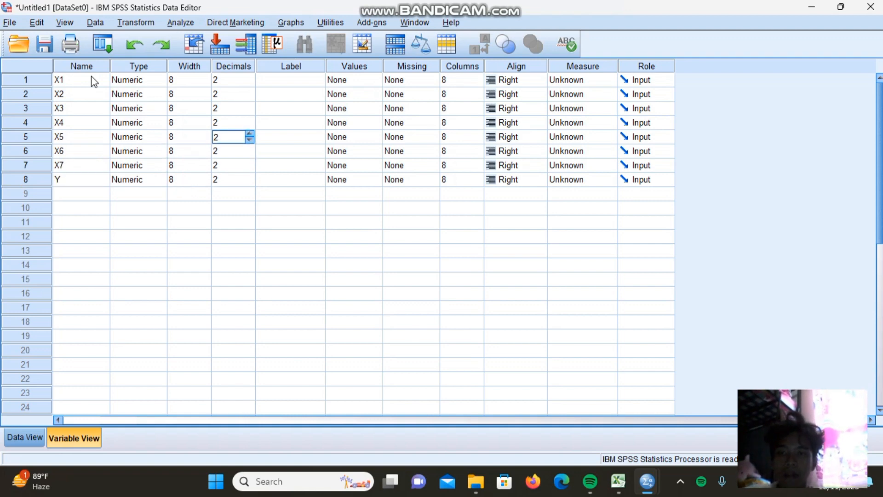
{"action": "key", "text": "Up"}
{"action": "key", "text": "Up"}
{"action": "key", "text": "Up"}
{"action": "key", "text": "Up"}
{"action": "key", "text": "Right"}
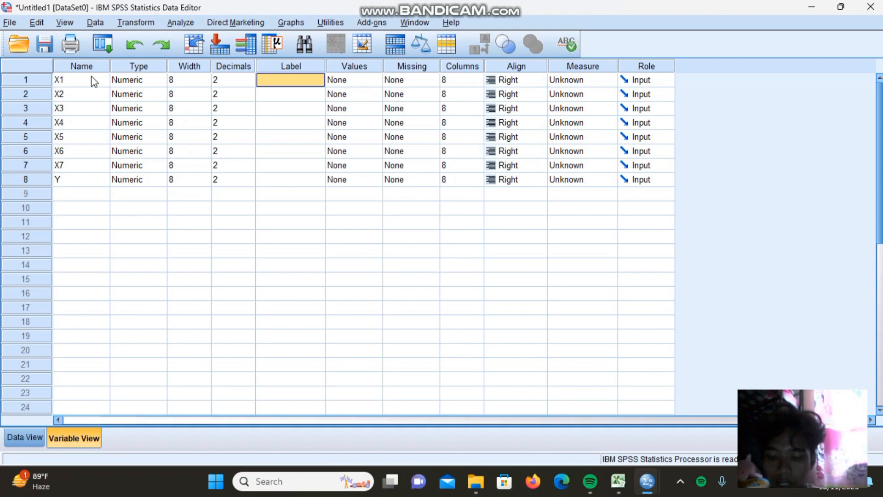
{"action": "key", "text": "F2"}
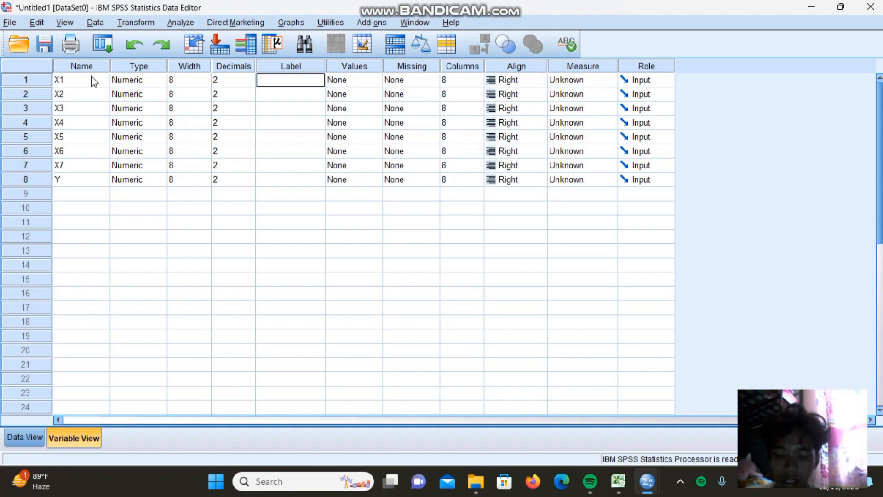
{"action": "type", "text": "Commission"}
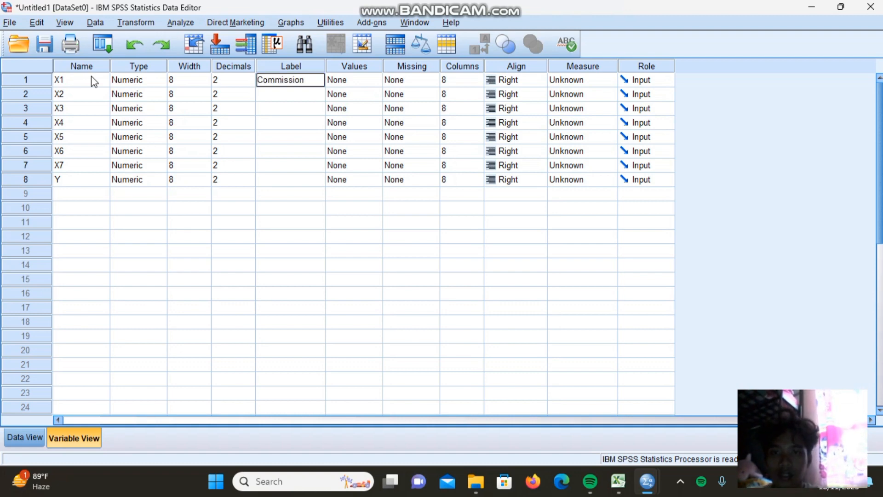
{"action": "type", "text": "er INd"}
{"action": "key", "text": "BackSpace"}
{"action": "key", "text": "BackSpace"}
{"action": "type", "text": "n"}
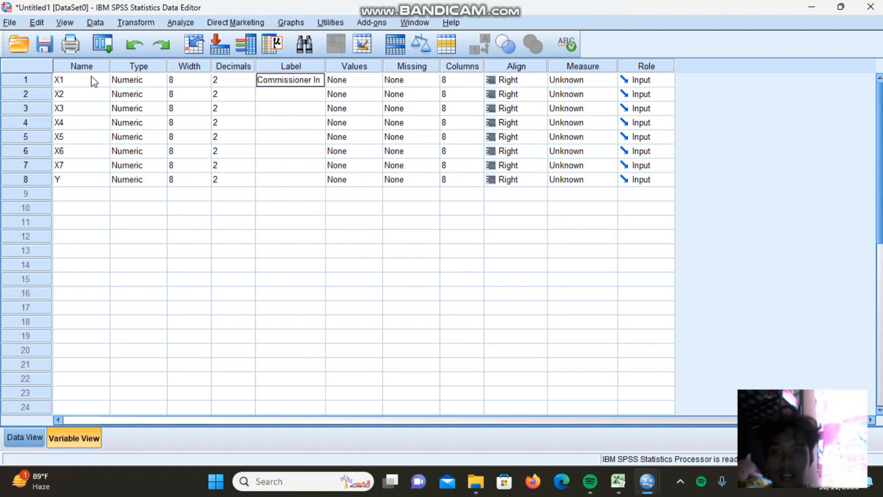
{"action": "type", "text": "depent"}
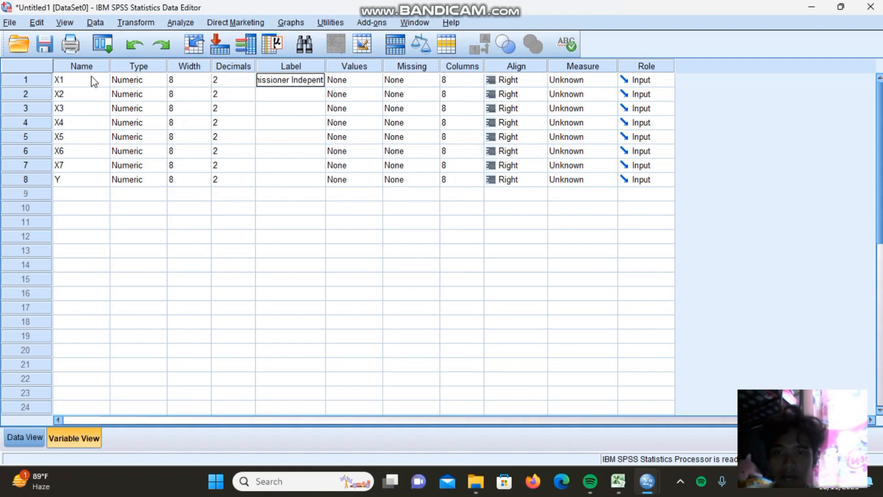
{"action": "key", "text": "BackSpace"}
{"action": "type", "text": "de"}
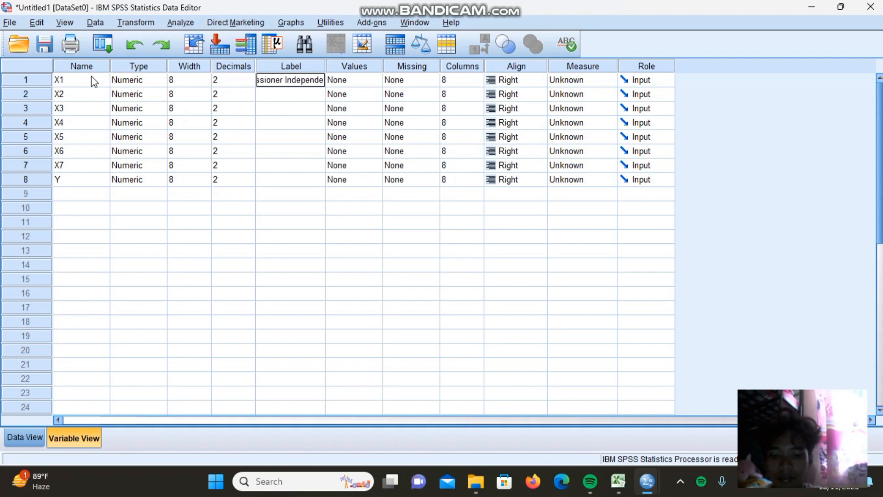
{"action": "type", "text": "nt"}
{"action": "key", "text": "Return"}
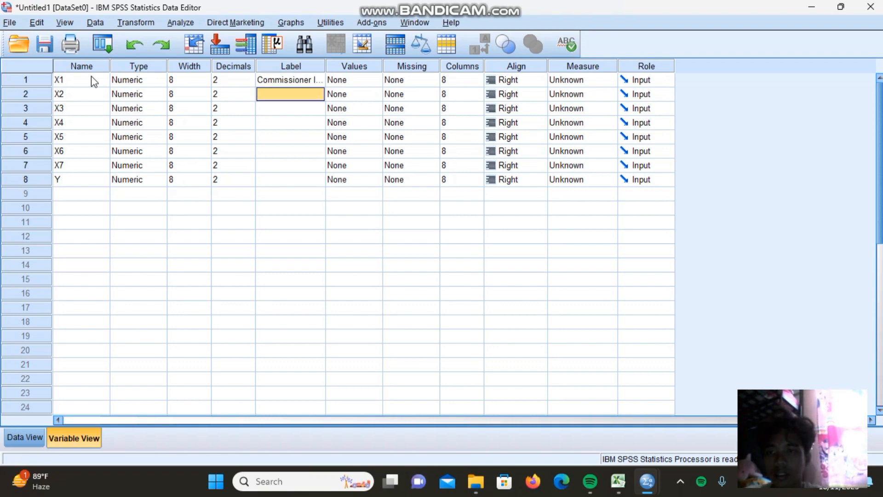
Label variable X2 "Board Commissioner" and variable X3 "Board Directur".
{"action": "type", "text": "Boa"}
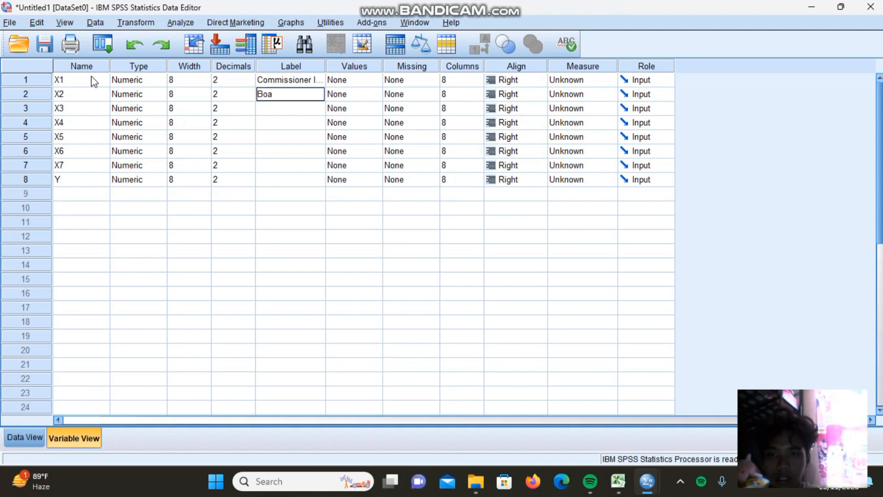
{"action": "type", "text": "rd Commissioner"}
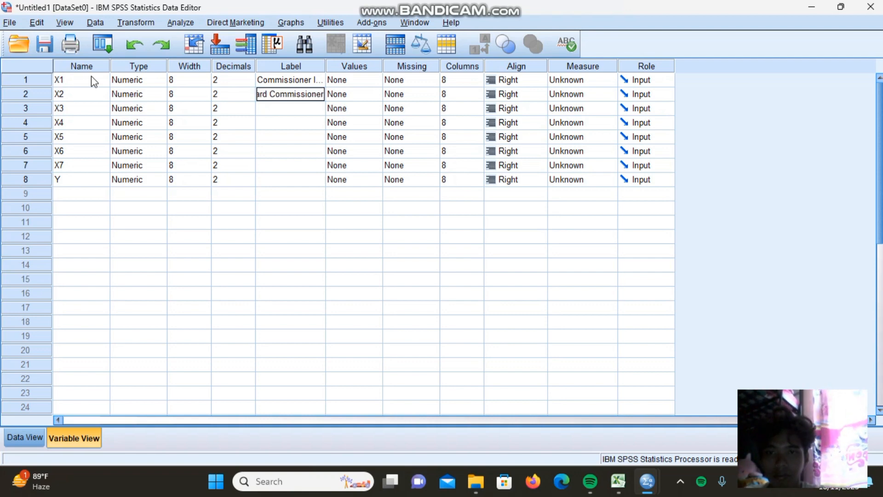
{"action": "key", "text": "Return"}
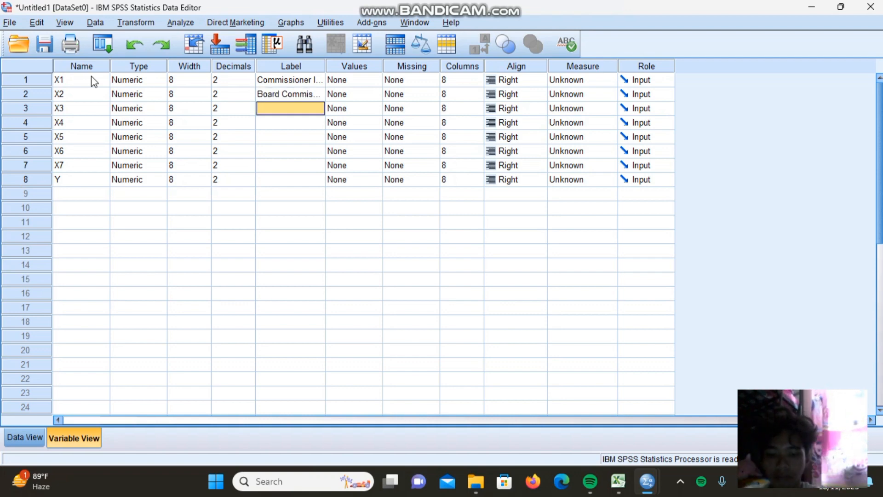
{"action": "type", "text": "Board Directur"}
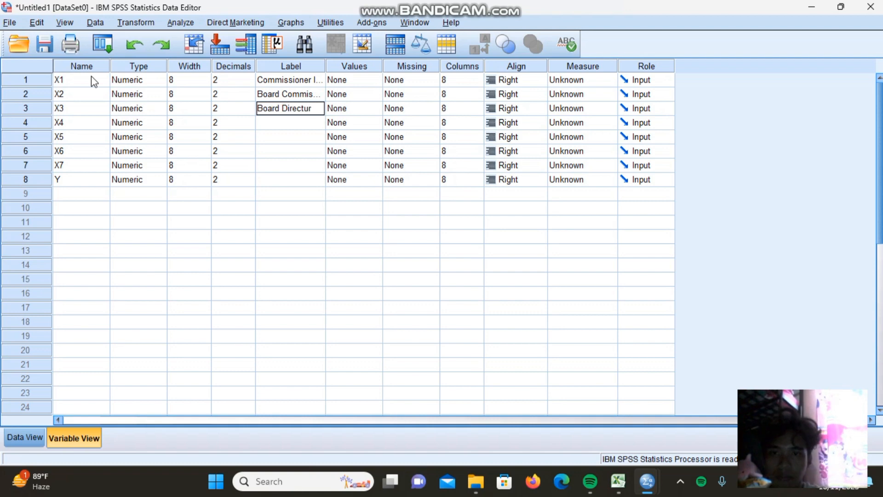
{"action": "key", "text": "Return"}
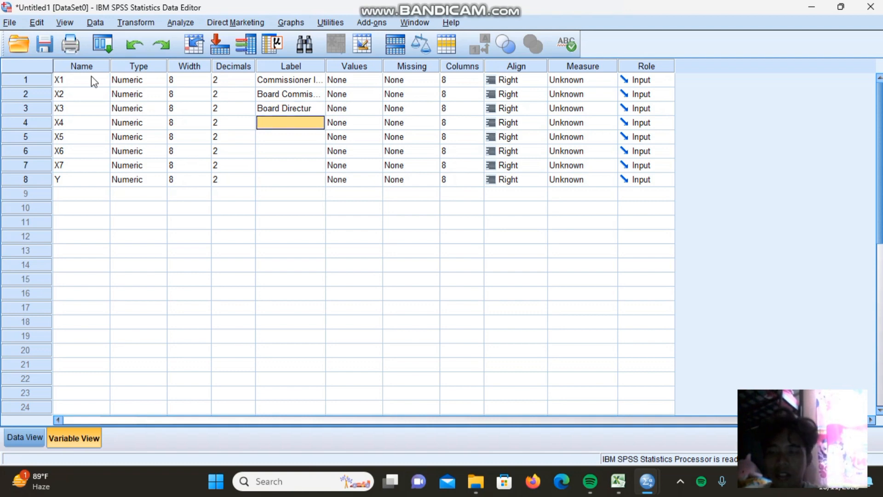
Label variable X4 "Leverage" and variable X5 "Size".
{"action": "type", "text": "Leverage"}
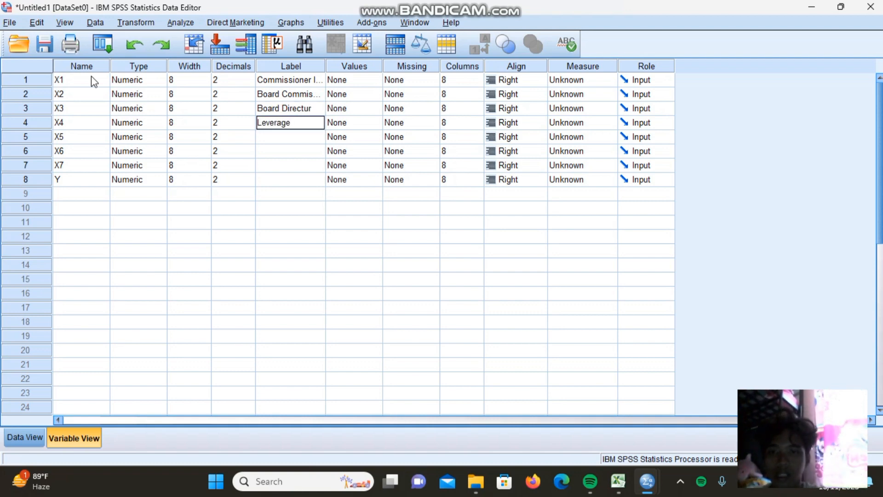
{"action": "key", "text": "Return"}
{"action": "type", "text": "Size"}
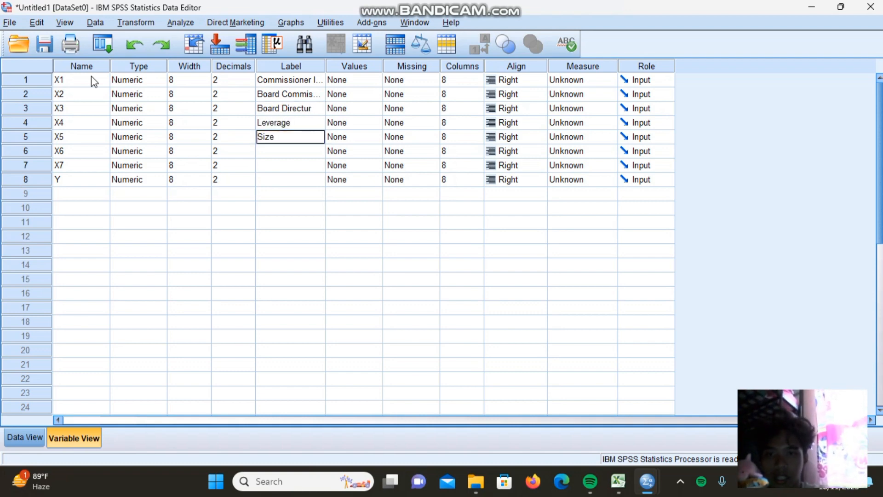
{"action": "key", "text": "Return"}
Give variable X6 the label "Kepemlikian Institutional".
{"action": "type", "text": "Kepeml"}
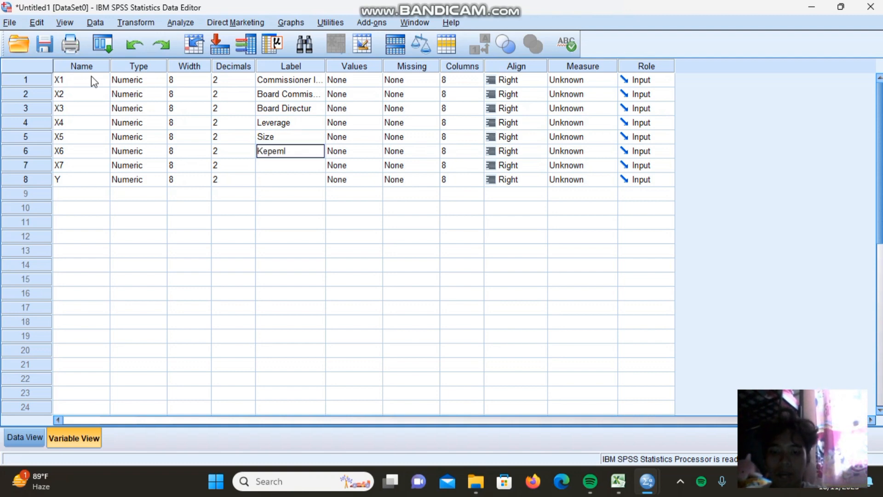
{"action": "type", "text": "ikian Ins"}
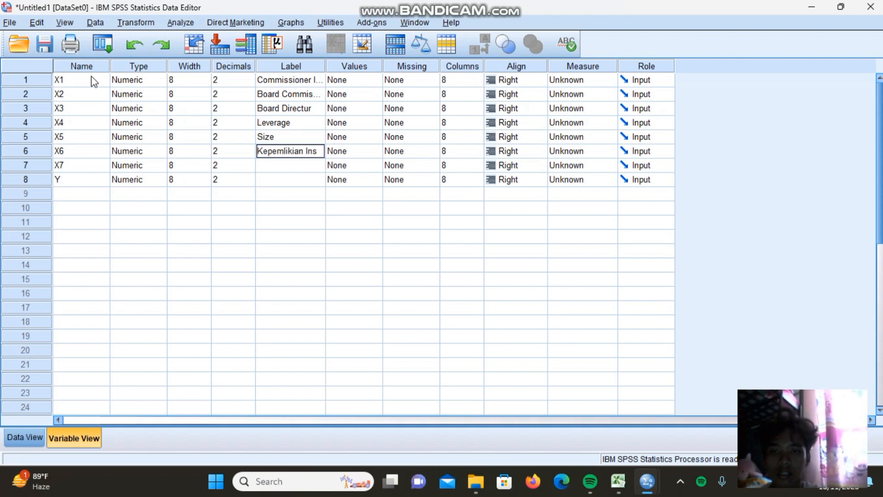
{"action": "type", "text": "titutional"}
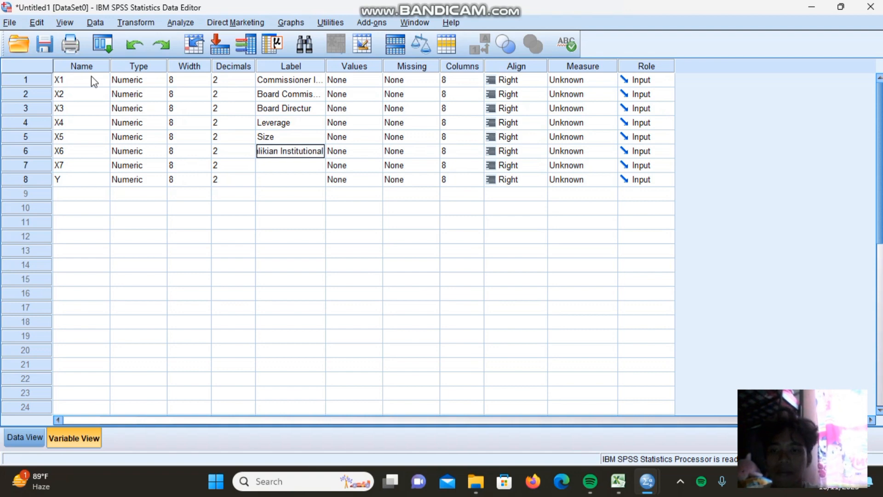
{"action": "key", "text": "Return"}
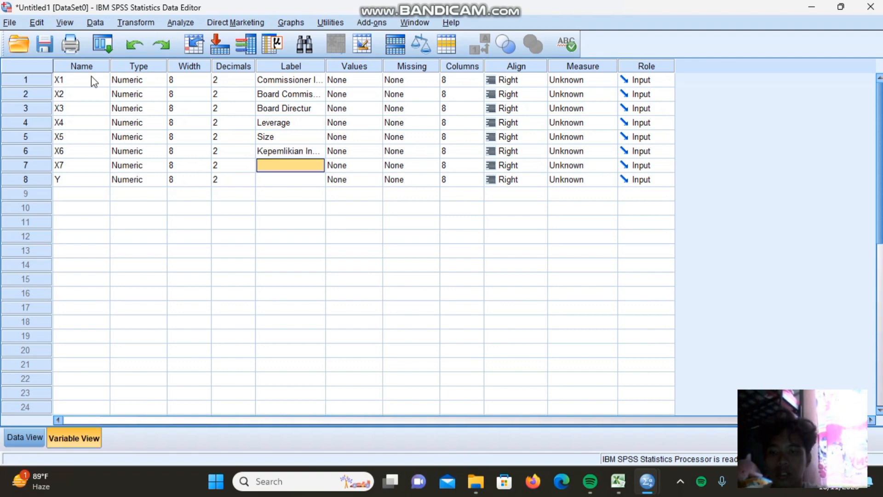
Label variable X7 "Auditt Committee" and variable Y "Return Saham".
{"action": "type", "text": "Au"}
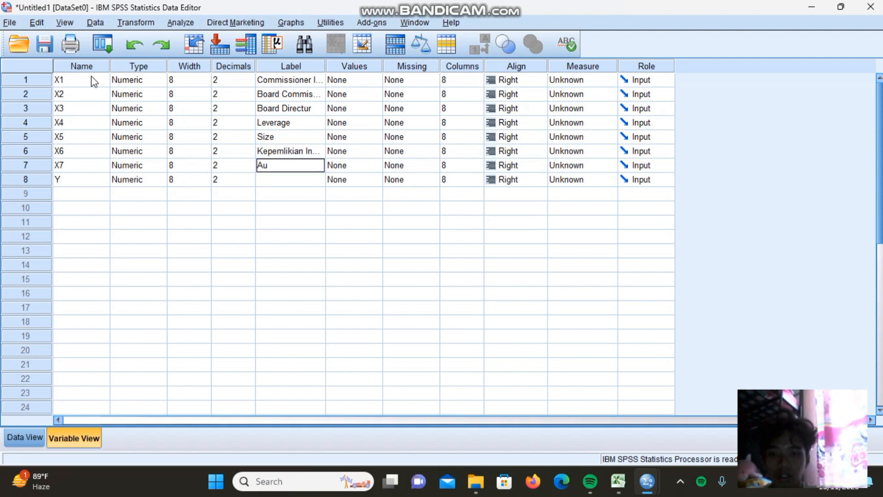
{"action": "type", "text": "ditt Committee"}
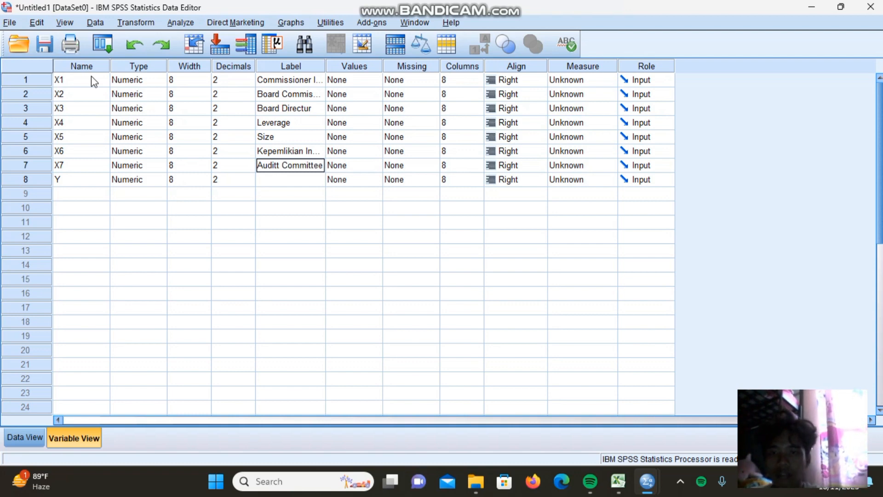
{"action": "key", "text": "Return"}
{"action": "type", "text": "Re"}
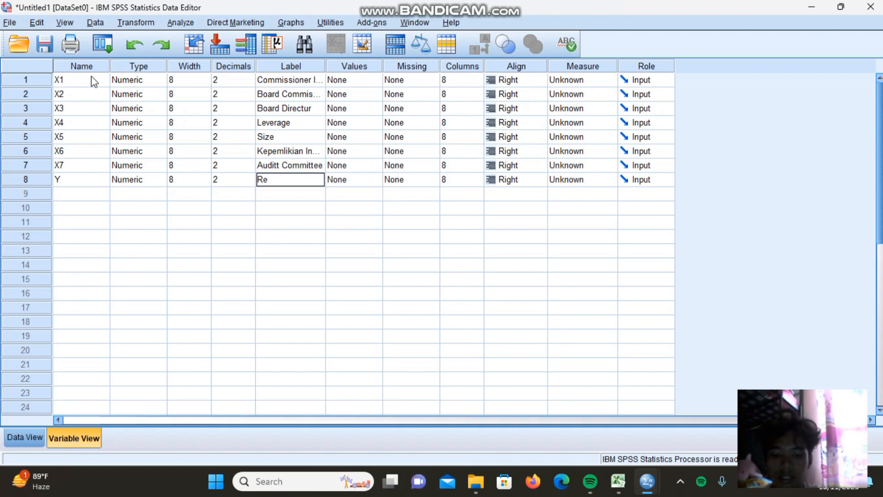
{"action": "type", "text": "tur"}
{"action": "key", "text": "BackSpace"}
{"action": "type", "text": "turn"}
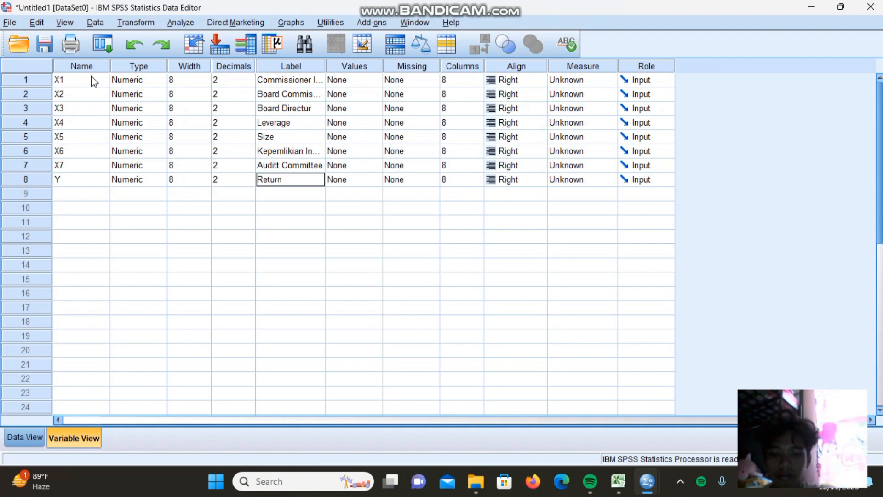
{"action": "type", "text": " Saham"}
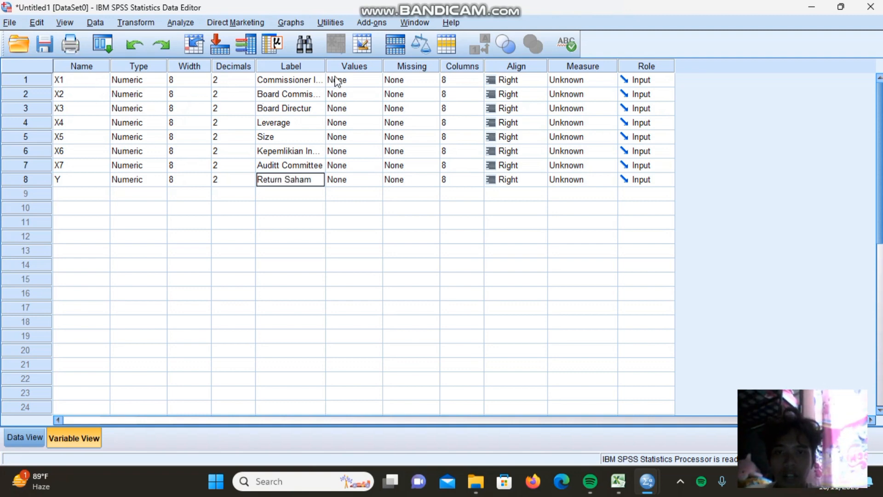
{"action": "key", "text": "Tab"}
Set the measurement level of all eight variables, X1 to X7 and Y, to Scale.
{"action": "key", "text": "Tab"}
{"action": "key", "text": "Up"}
{"action": "key", "text": "Up"}
{"action": "key", "text": "Right"}
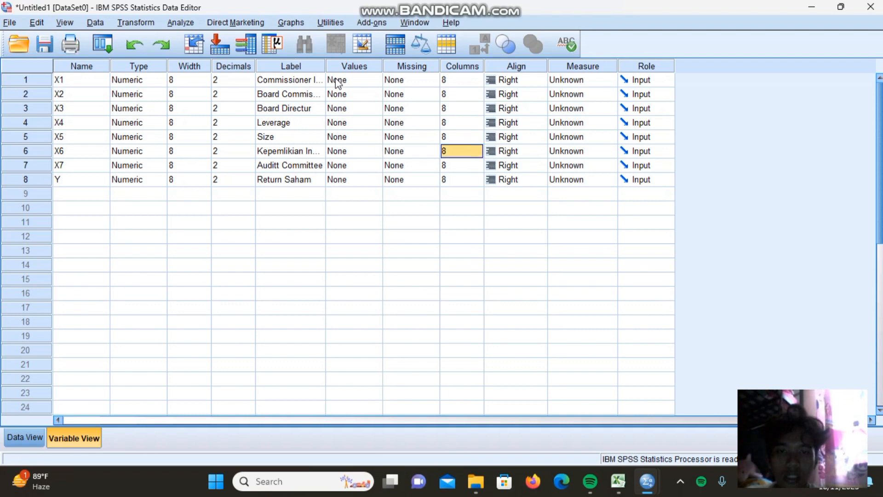
{"action": "key", "text": "Right"}
{"action": "key", "text": "Up"}
{"action": "key", "text": "Up"}
{"action": "key", "text": "Up"}
{"action": "key", "text": "Up"}
{"action": "key", "text": "Up"}
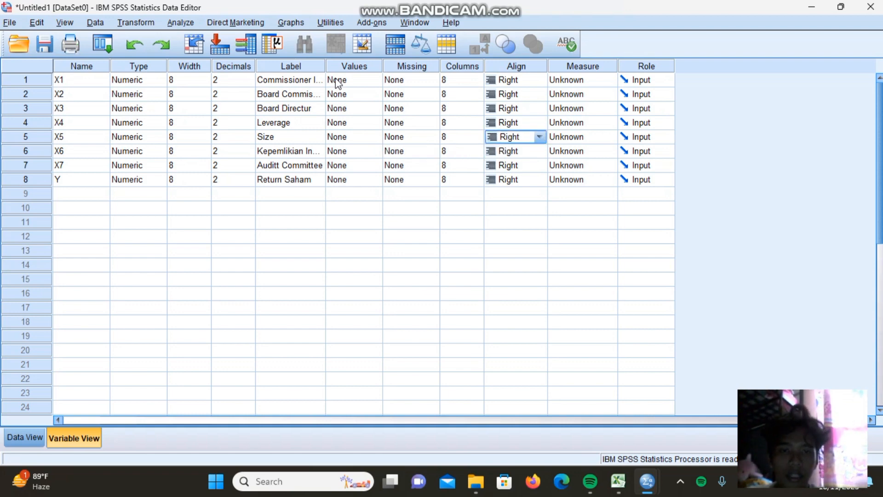
{"action": "key", "text": "Right"}
{"action": "key", "text": "Down"}
{"action": "key", "text": "Down"}
{"action": "key", "text": "Down"}
{"action": "key", "text": "Down"}
{"action": "key", "text": "Down"}
{"action": "key", "text": "Down"}
{"action": "key", "text": "Down"}
{"action": "key", "text": "Down"}
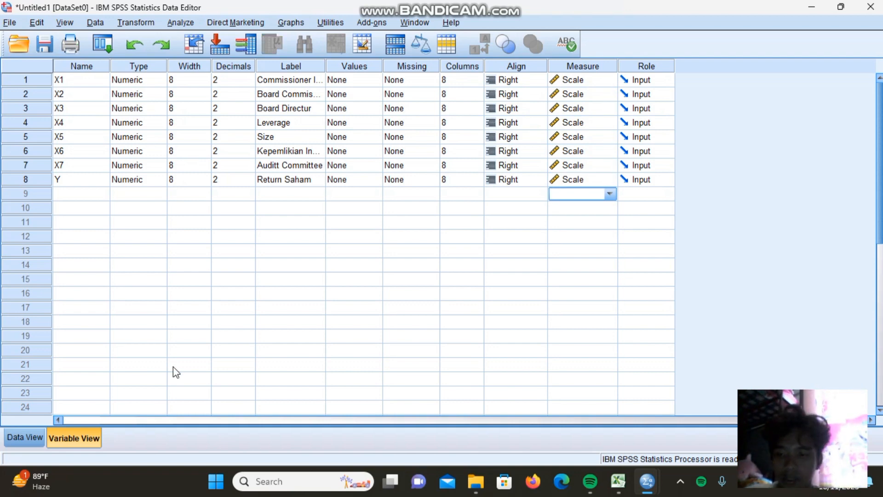
{"action": "key", "text": "Left"}
{"action": "key", "text": "Left"}
{"action": "key", "text": "Left"}
{"action": "key", "text": "Left"}
{"action": "key", "text": "Left"}
{"action": "key", "text": "Left"}
{"action": "key", "text": "Left"}
{"action": "key", "text": "Left"}
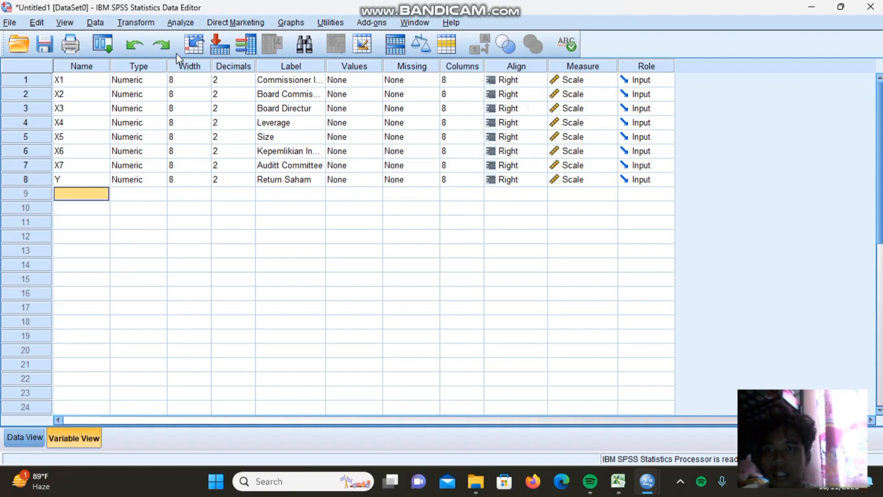
Run Descriptives on all eight variables, X1 to X7 and Y.
{"action": "left_click", "coordinate": [180, 26]}
{"action": "mouse_move", "coordinate": [219, 54]}
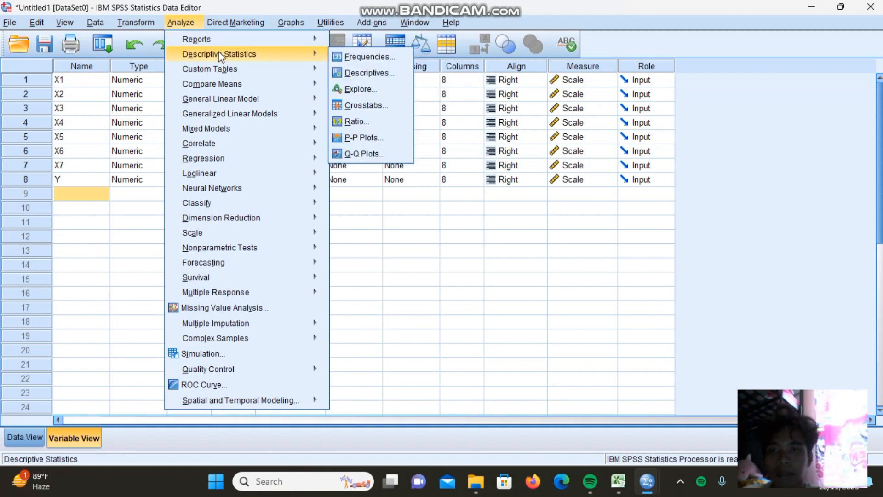
{"action": "left_click", "coordinate": [355, 73]}
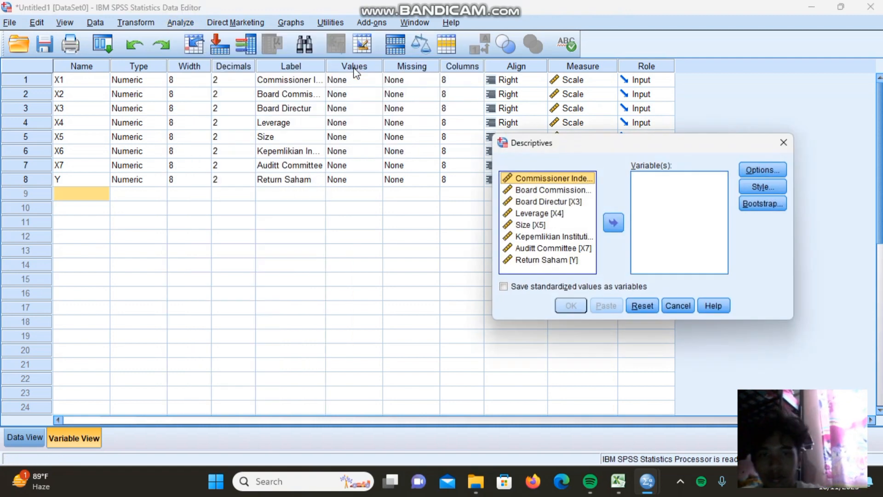
{"action": "left_click", "coordinate": [569, 217]}
{"action": "key", "text": "ctrl+a"}
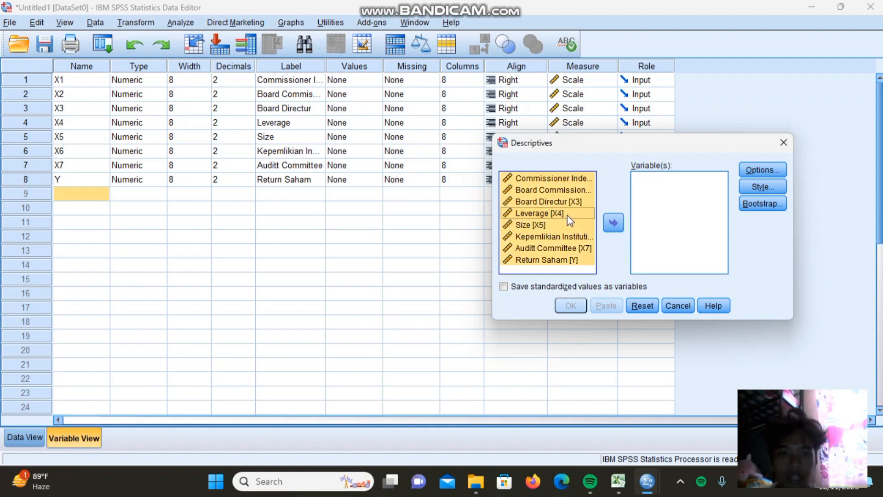
{"action": "left_click", "coordinate": [616, 224]}
{"action": "left_click", "coordinate": [571, 305]}
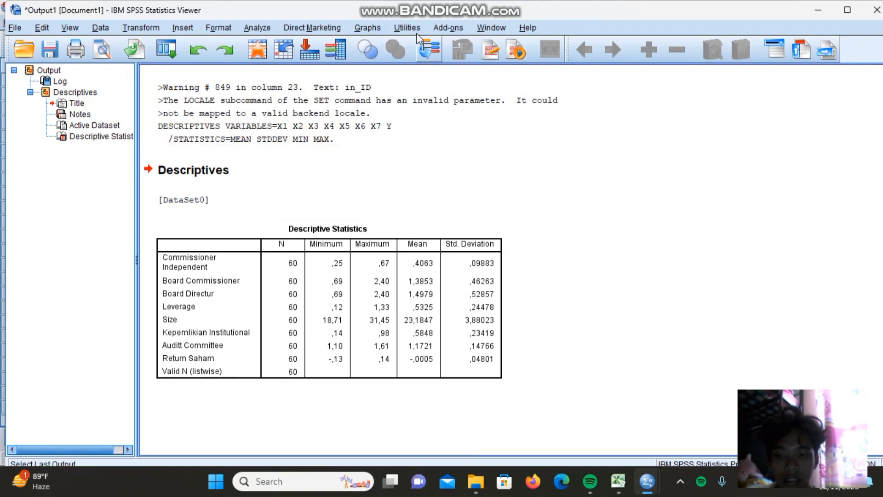
{"action": "mouse_move", "coordinate": [512, 5]}
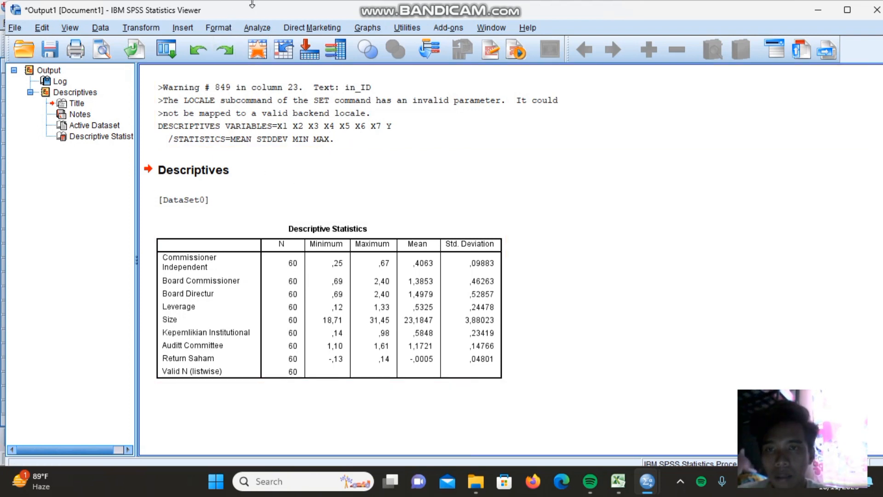
Set up a Linear Regression with Return Saham [Y] as dependent and all seven variables X1 to X7 as independents.
{"action": "left_click", "coordinate": [258, 28]}
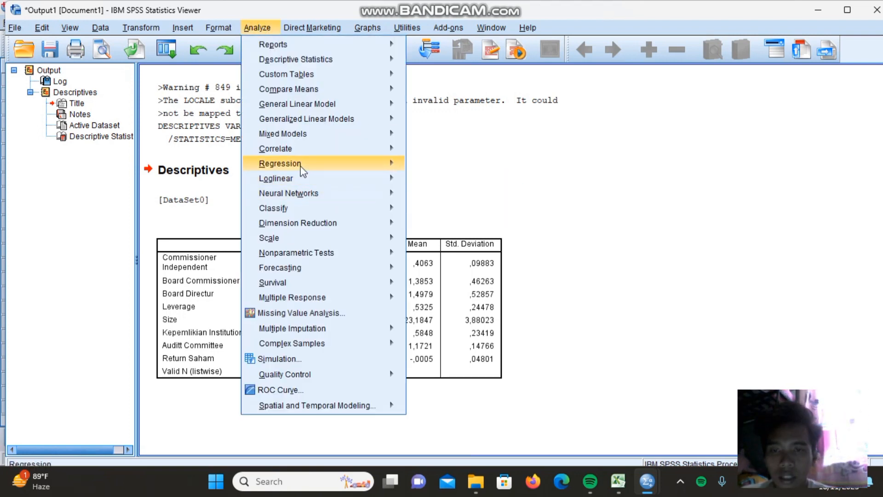
{"action": "mouse_move", "coordinate": [301, 164]}
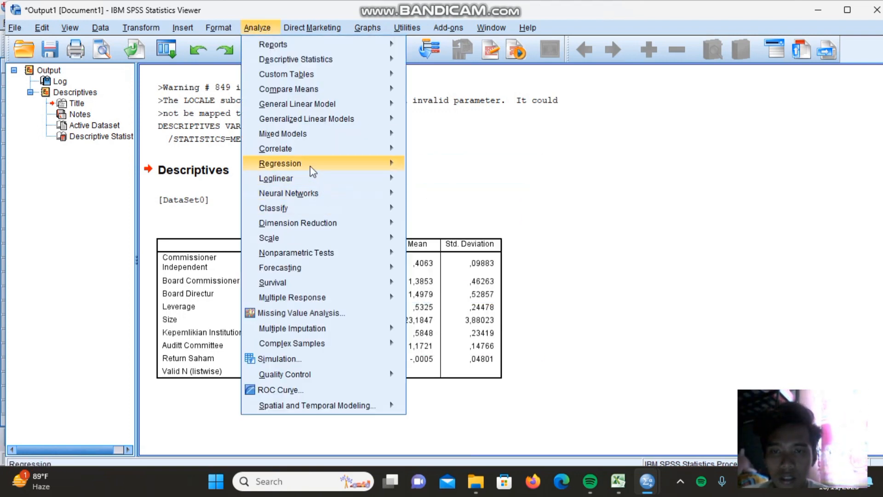
{"action": "mouse_move", "coordinate": [398, 164]}
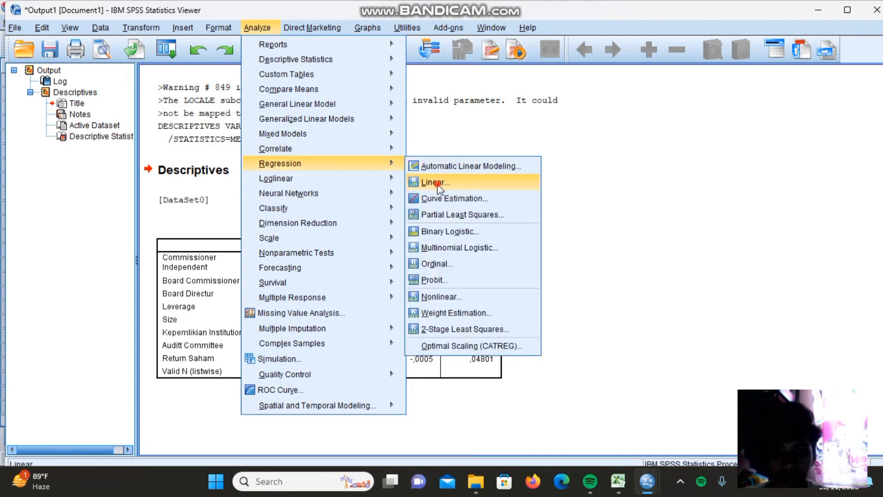
{"action": "left_click", "coordinate": [440, 184]}
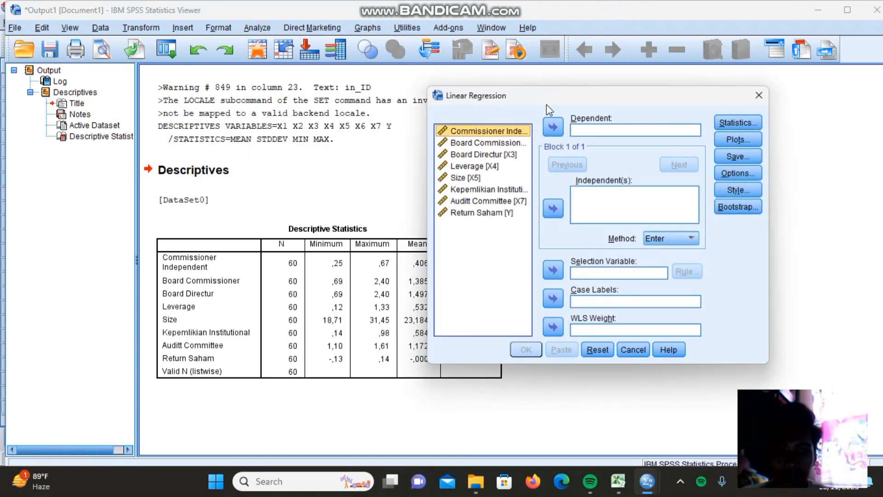
{"action": "left_click", "coordinate": [492, 212]}
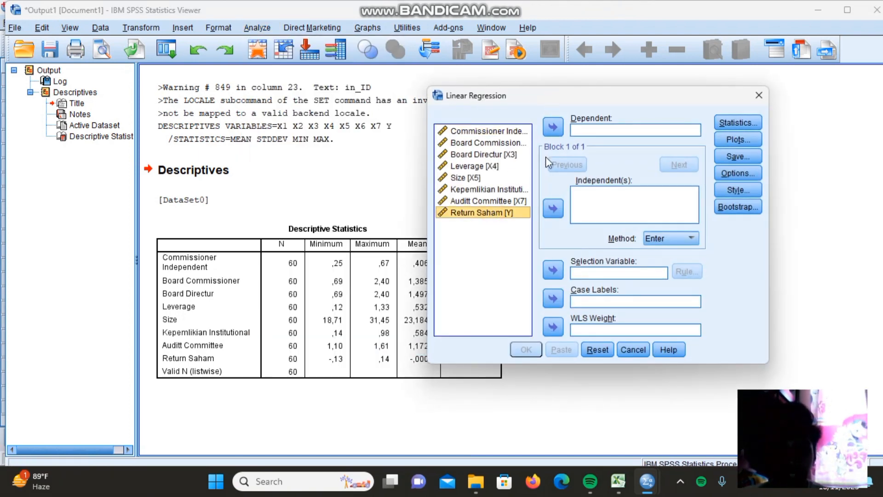
{"action": "left_click", "coordinate": [557, 130]}
{"action": "left_click", "coordinate": [503, 132]}
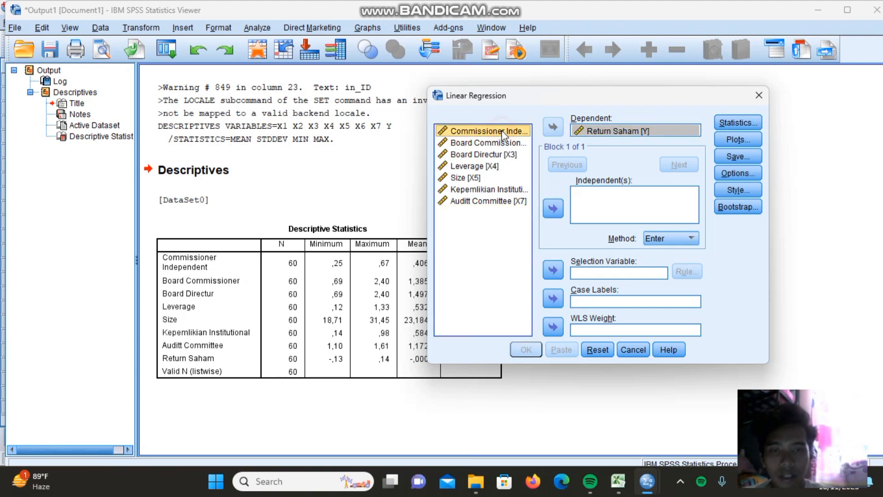
{"action": "key", "text": "ctrl+a"}
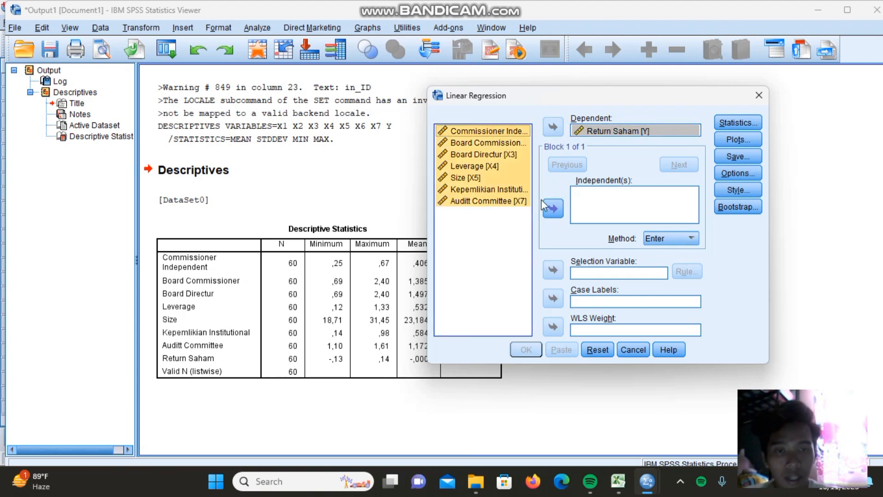
{"action": "left_click", "coordinate": [553, 209]}
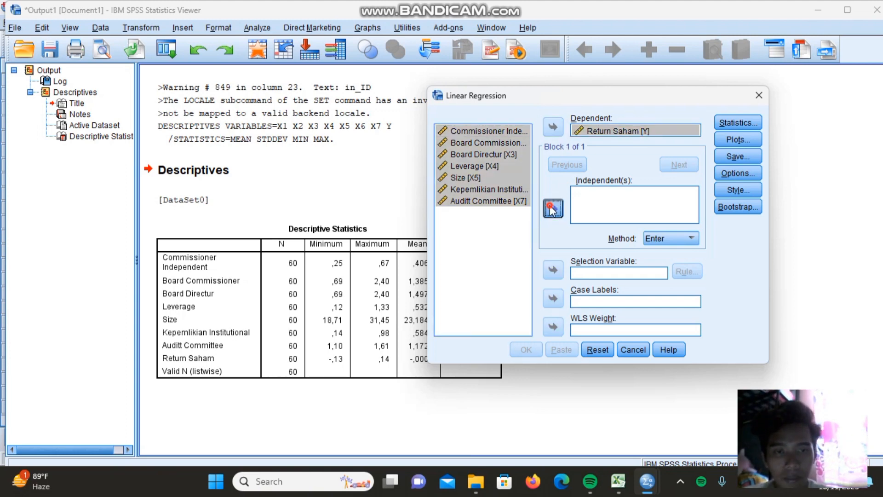
Include the histogram and normal probability plot of the standardized residuals in the regression.
{"action": "left_click", "coordinate": [720, 122]}
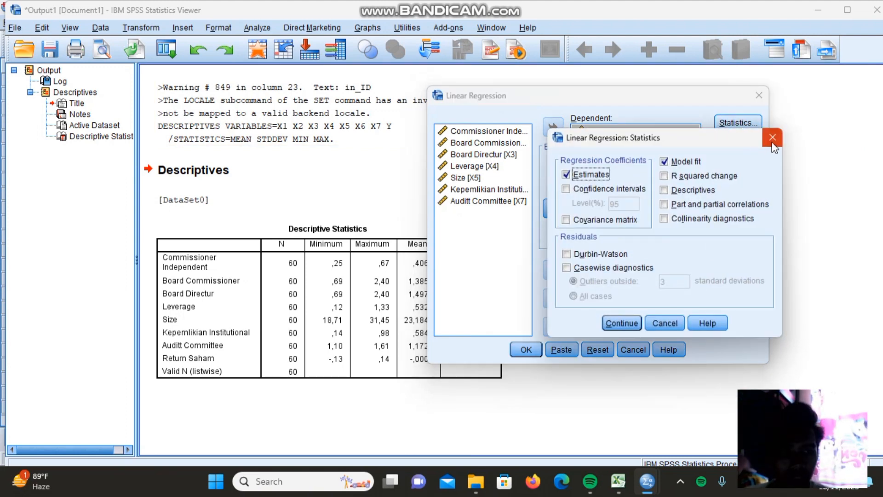
{"action": "left_click", "coordinate": [774, 142]}
{"action": "left_click", "coordinate": [745, 140]}
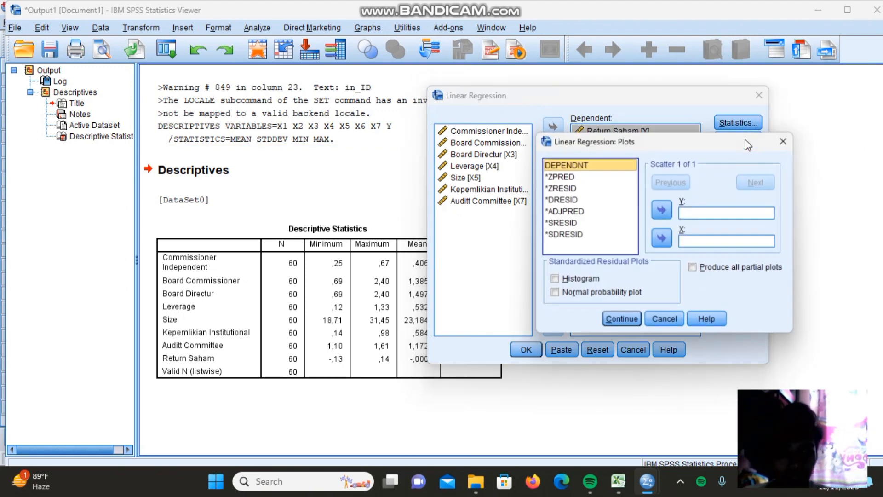
{"action": "left_click", "coordinate": [570, 282]}
{"action": "left_click", "coordinate": [578, 293]}
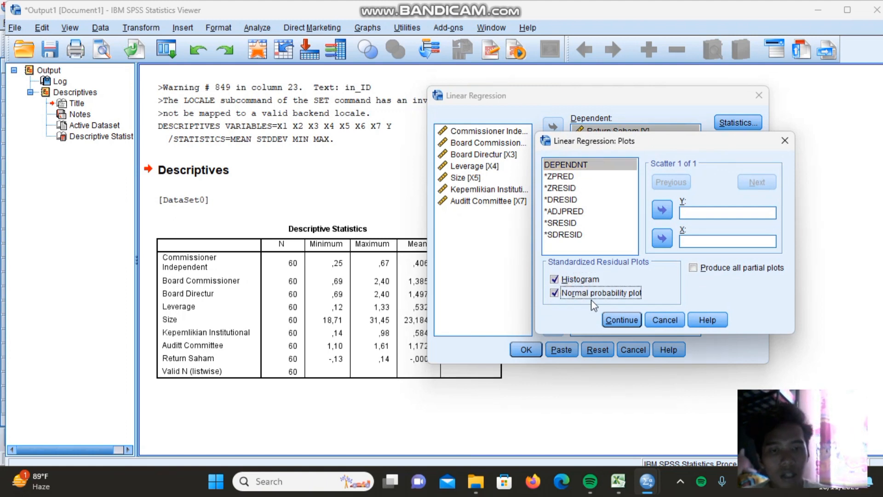
{"action": "left_click", "coordinate": [621, 319]}
Save the unstandardized residuals as a variable, run the regression and view the normal P-P plot.
{"action": "left_click", "coordinate": [751, 155]}
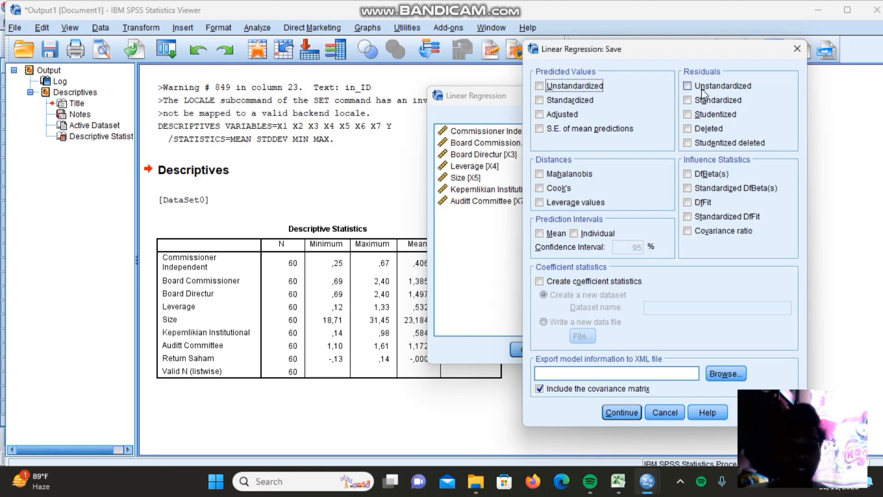
{"action": "left_click", "coordinate": [703, 87]}
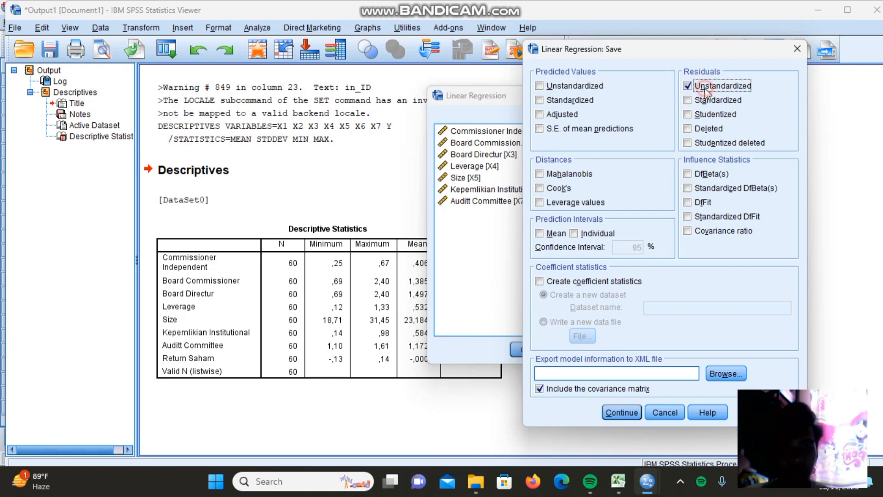
{"action": "left_click", "coordinate": [615, 415]}
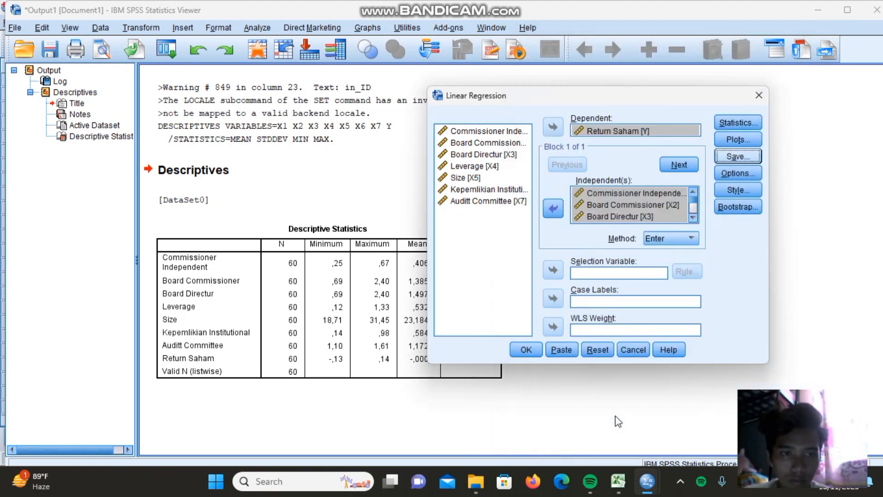
{"action": "left_click", "coordinate": [528, 352]}
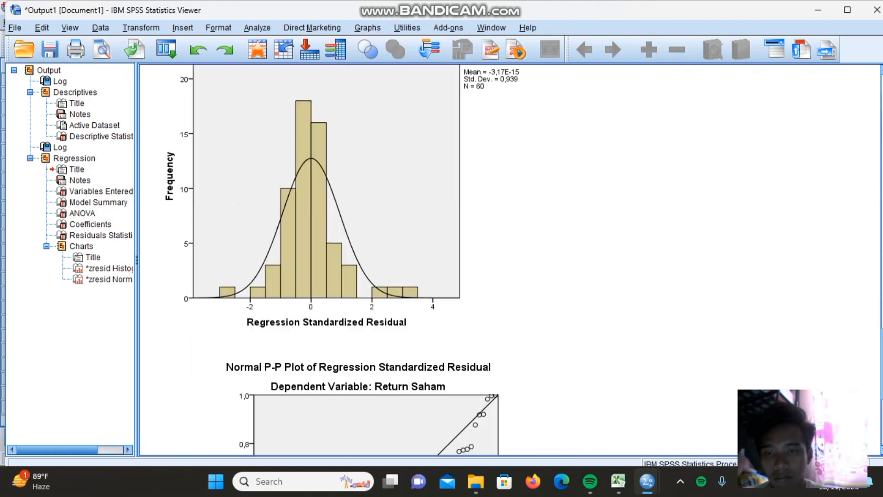
{"action": "left_click_drag", "start_coordinate": [882, 364], "coordinate": [882, 417]}
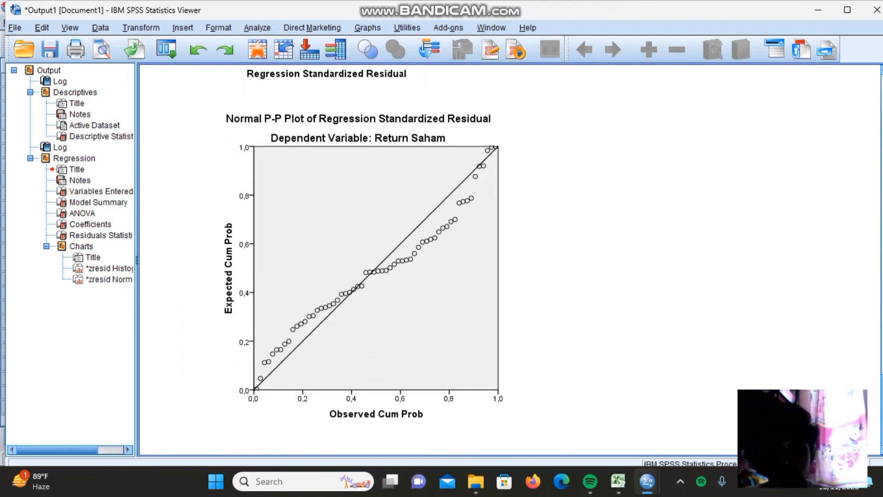
{"action": "scroll", "coordinate": [633, 335], "scroll_direction": "up", "scroll_amount": 1}
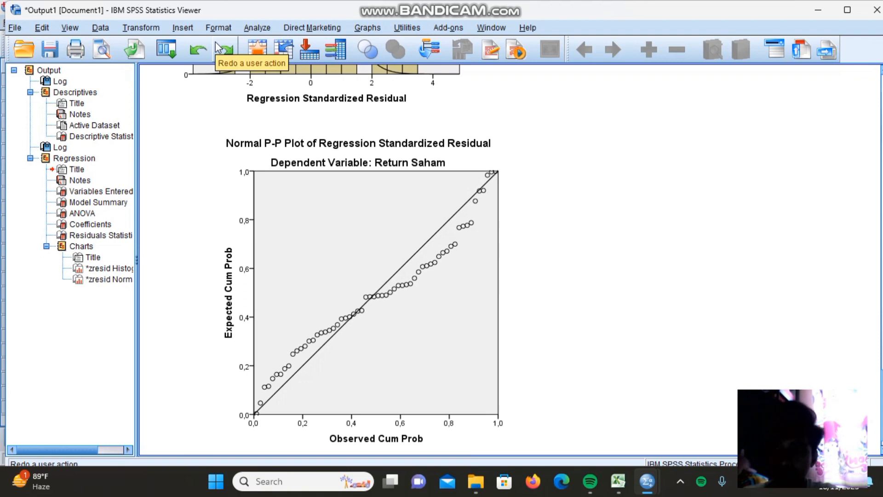
Run a One-Sample Kolmogorov-Smirnov test on the unstandardized residual against the Normal distribution.
{"action": "left_click", "coordinate": [249, 28]}
{"action": "mouse_move", "coordinate": [325, 253]}
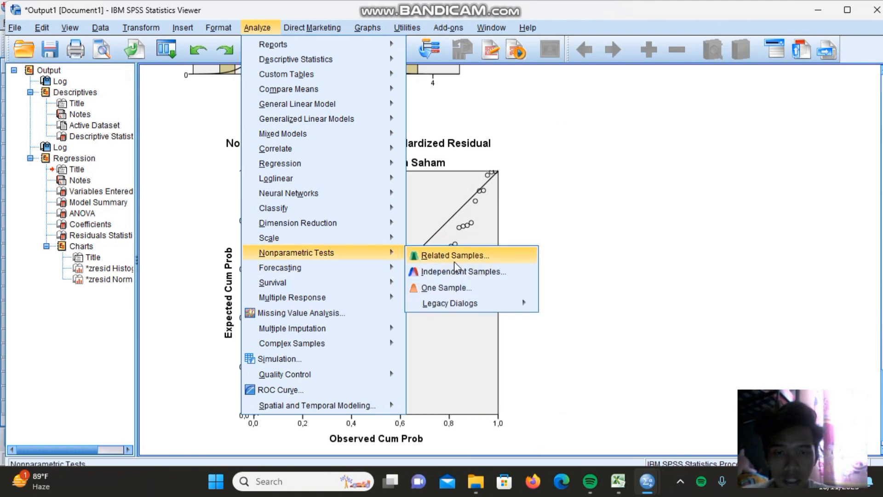
{"action": "mouse_move", "coordinate": [506, 303]}
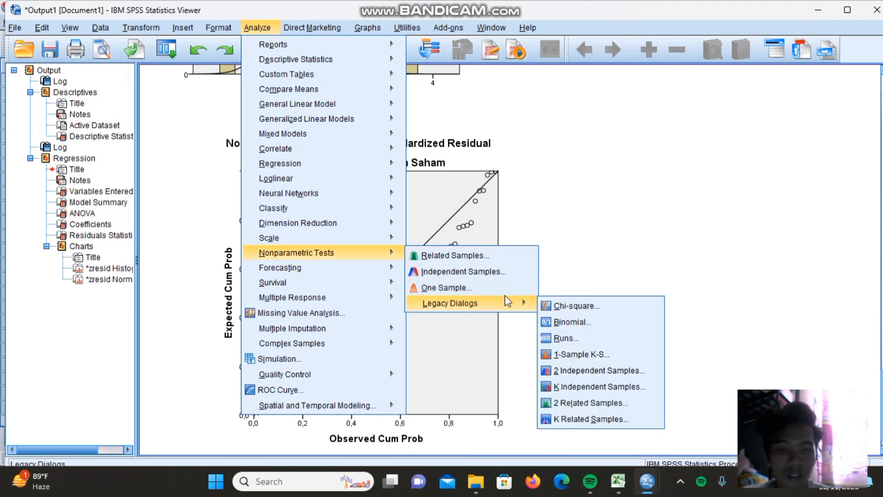
{"action": "left_click", "coordinate": [575, 354]}
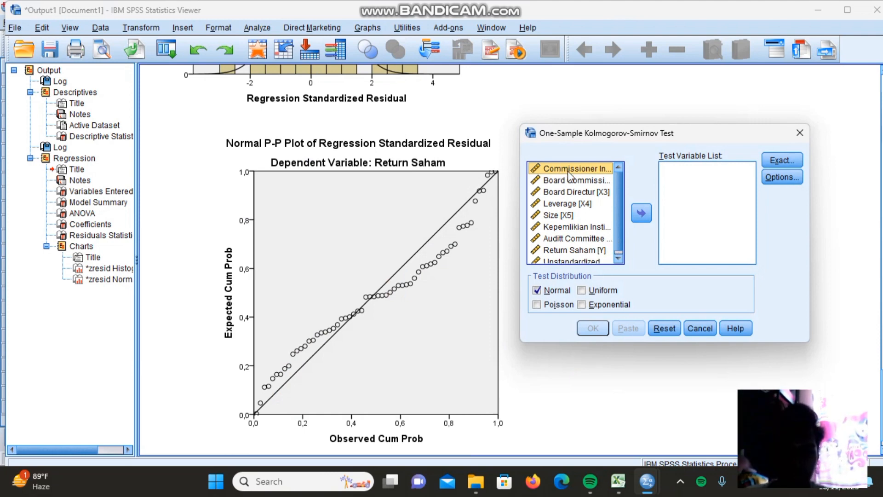
{"action": "left_click_drag", "start_coordinate": [617, 216], "coordinate": [621, 233]}
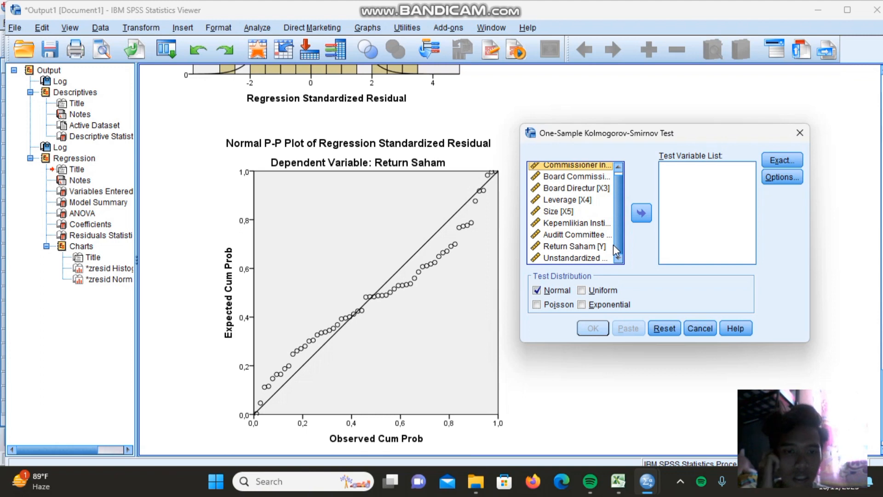
{"action": "left_click", "coordinate": [577, 259]}
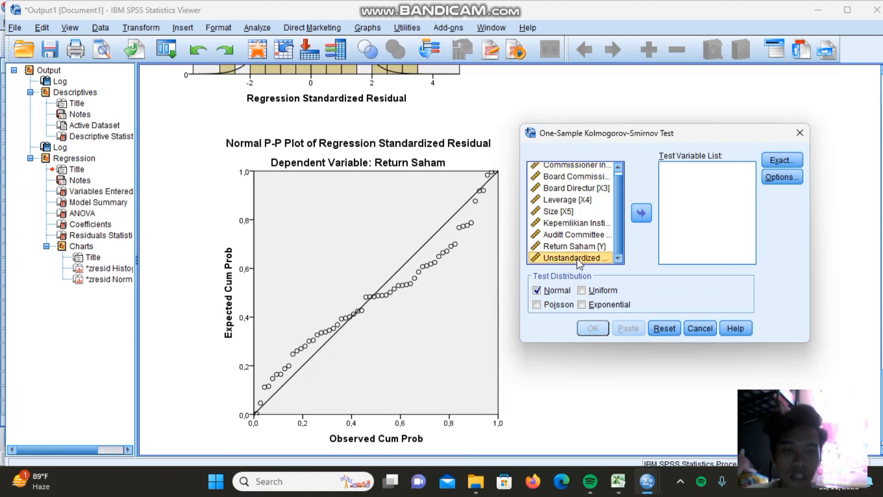
{"action": "left_click", "coordinate": [642, 212]}
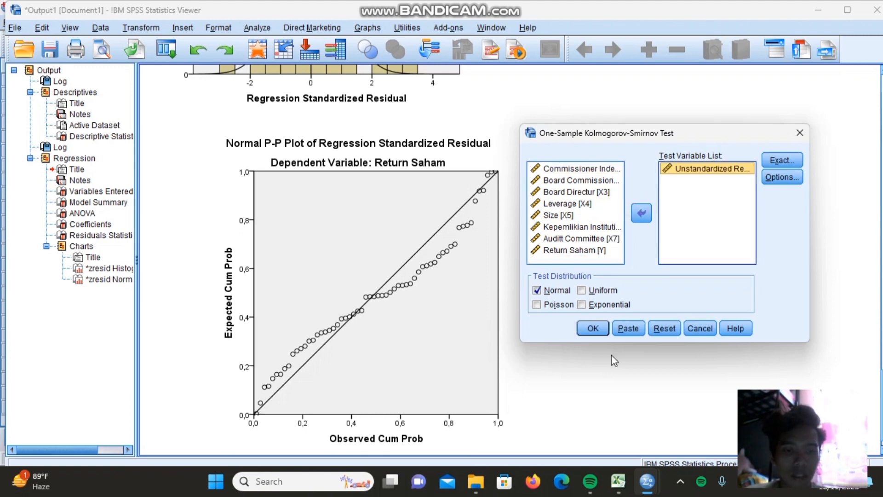
{"action": "left_click", "coordinate": [593, 329]}
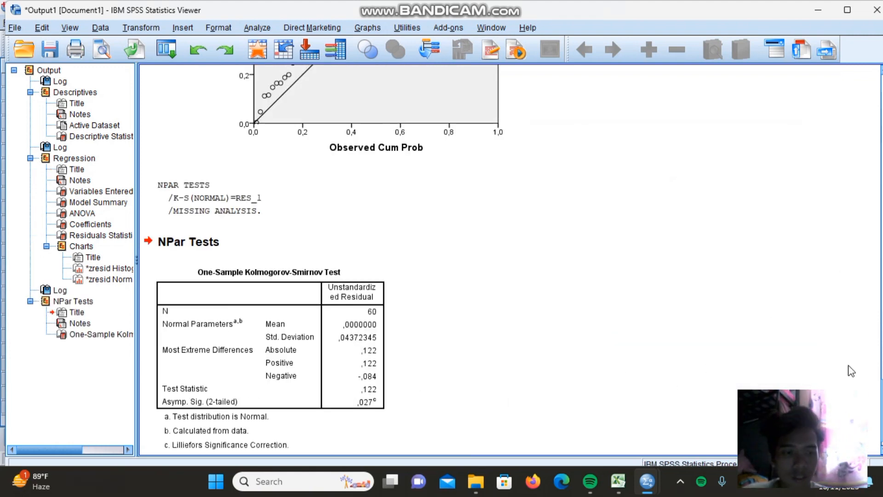
{"action": "scroll", "coordinate": [510, 260], "scroll_direction": "down", "scroll_amount": 1}
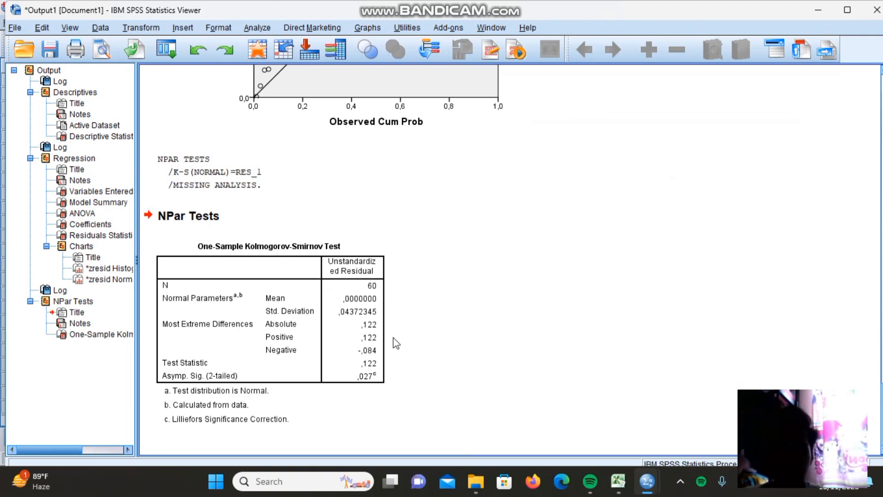
{"action": "left_click", "coordinate": [321, 280]}
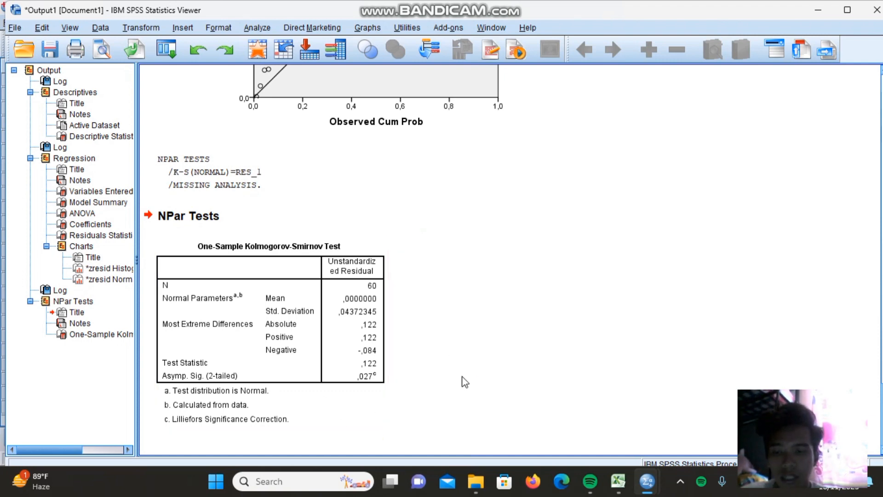
Compute a new variable LN_X1 in the dataset as the natural logarithm of X1, using the expression LN(X1).
{"action": "key", "text": "alt+Tab"}
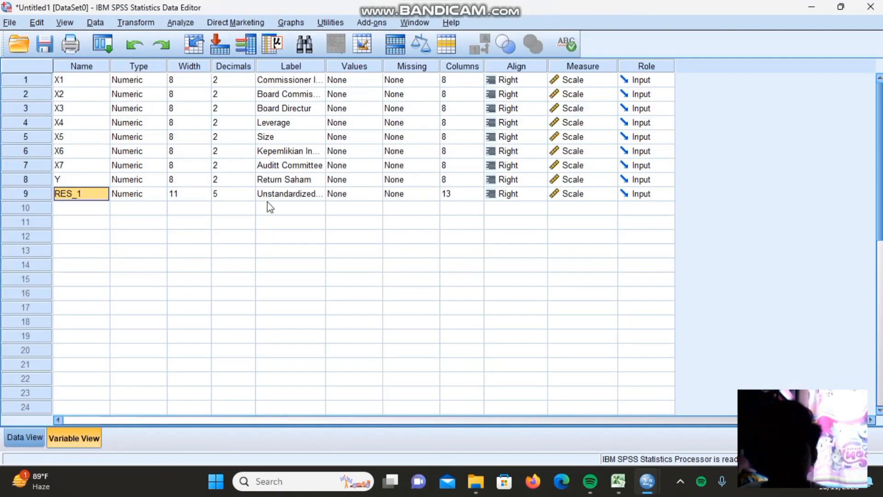
{"action": "left_click", "coordinate": [25, 438]}
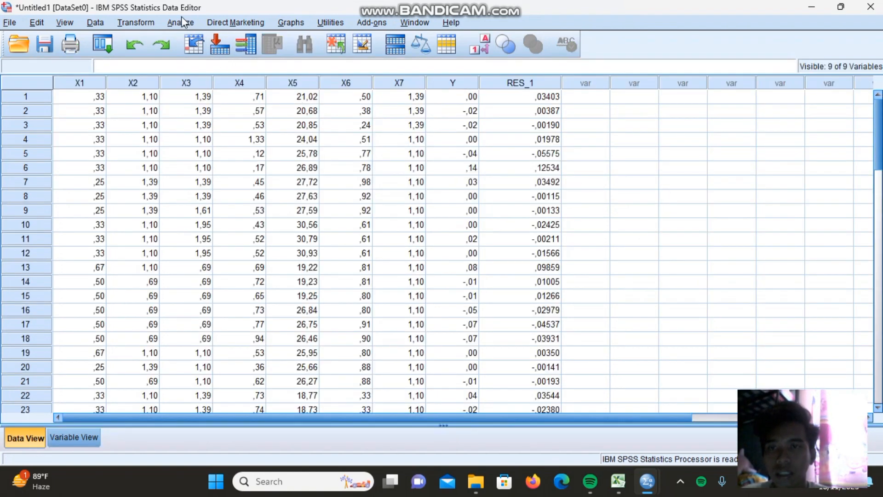
{"action": "left_click", "coordinate": [143, 29]}
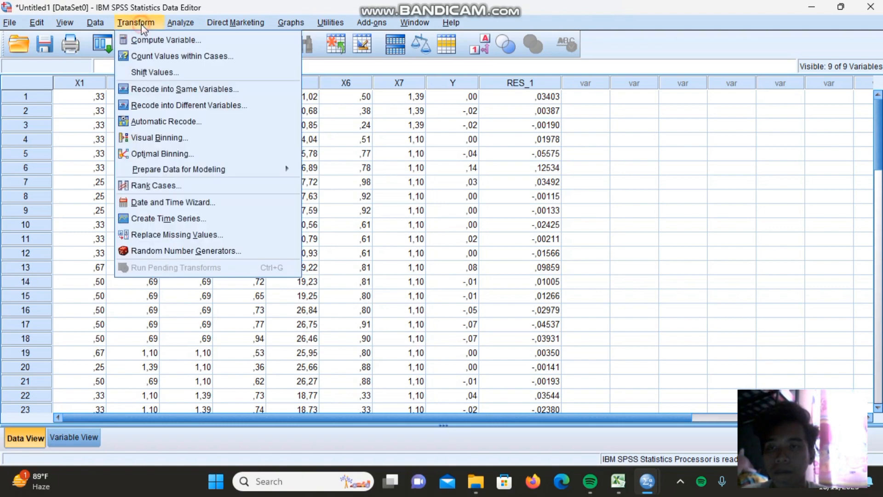
{"action": "left_click", "coordinate": [165, 41]}
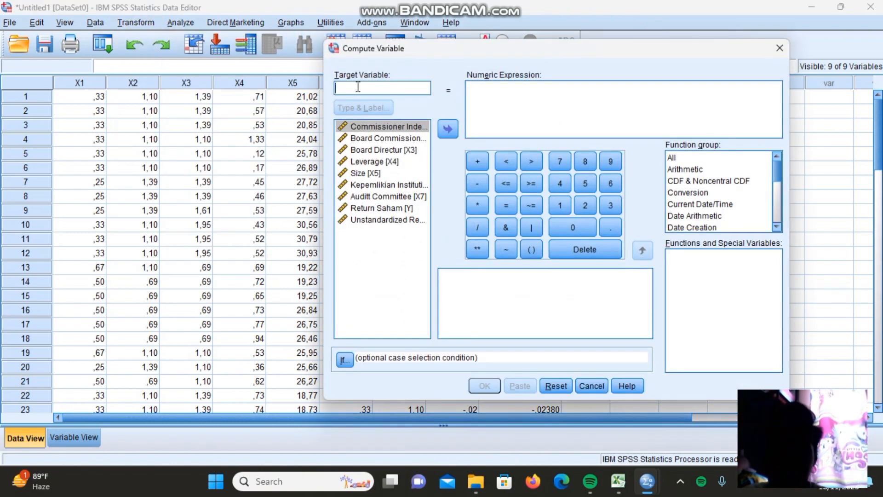
{"action": "type", "text": "LN_"}
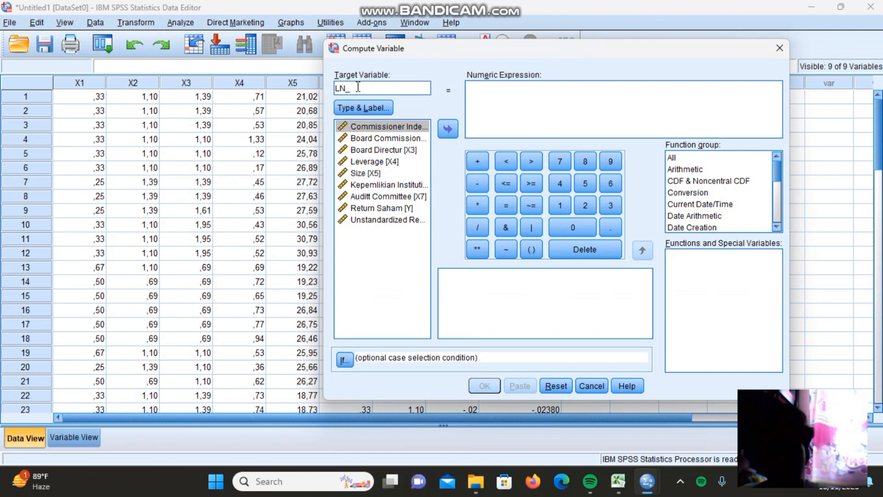
{"action": "left_click", "coordinate": [673, 158]}
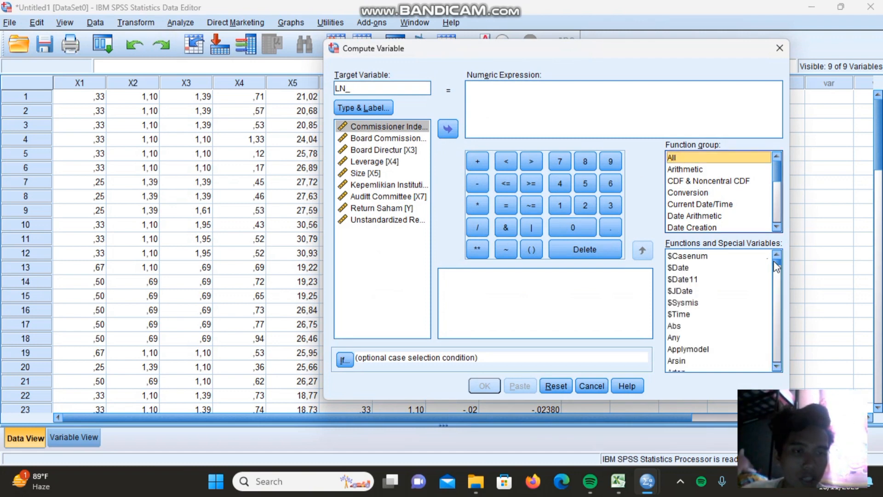
{"action": "left_click_drag", "start_coordinate": [779, 266], "coordinate": [779, 307]}
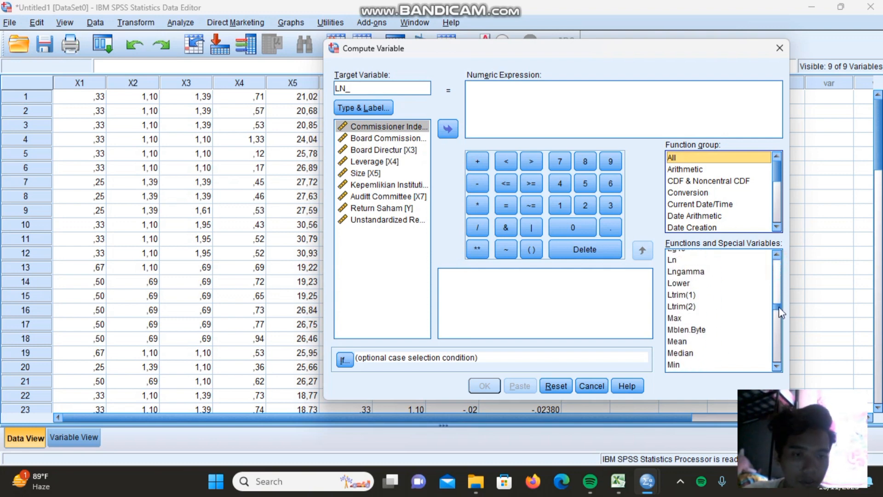
{"action": "left_click", "coordinate": [672, 261]}
{"action": "double_click", "coordinate": [671, 261]}
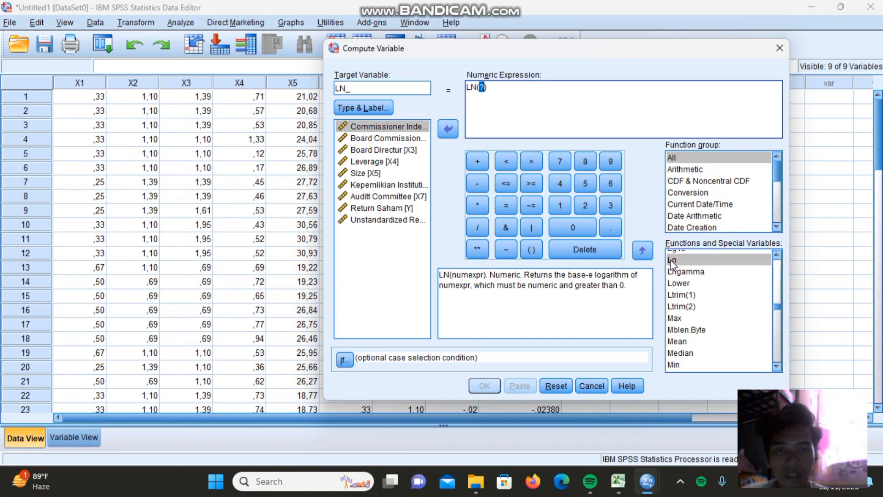
{"action": "double_click", "coordinate": [378, 127]}
{"action": "left_click", "coordinate": [369, 92]}
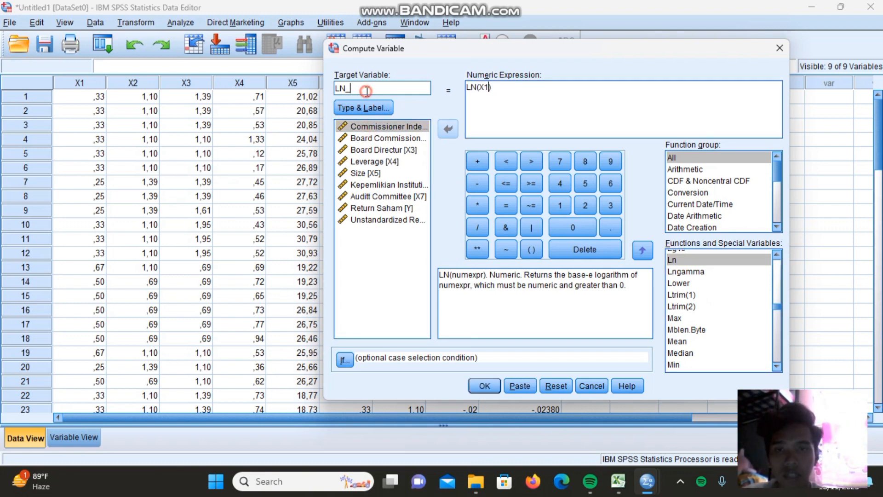
{"action": "type", "text": "X1"}
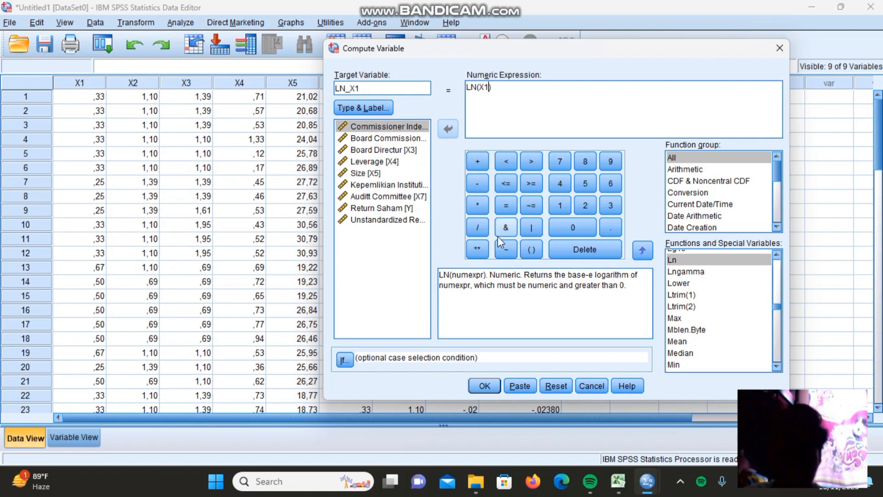
{"action": "left_click", "coordinate": [486, 388]}
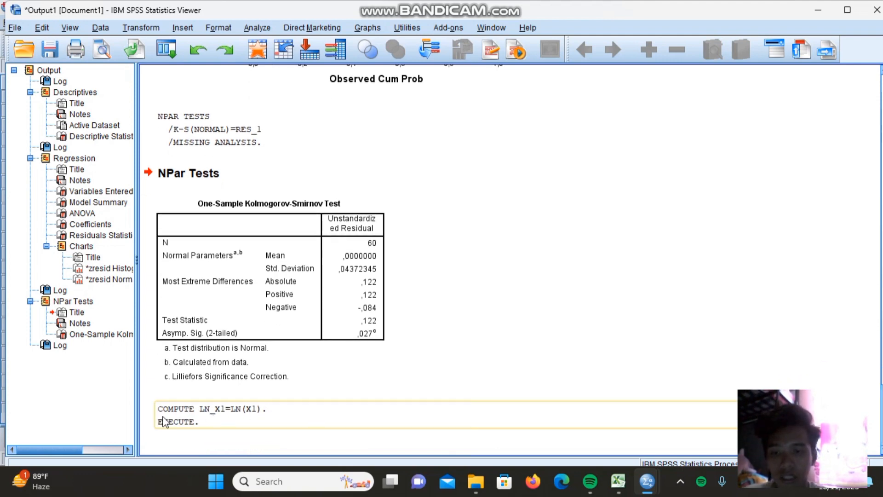
Compute a new variable LN_X2 with the numeric expression LN(X2).
{"action": "key", "text": "alt+Tab"}
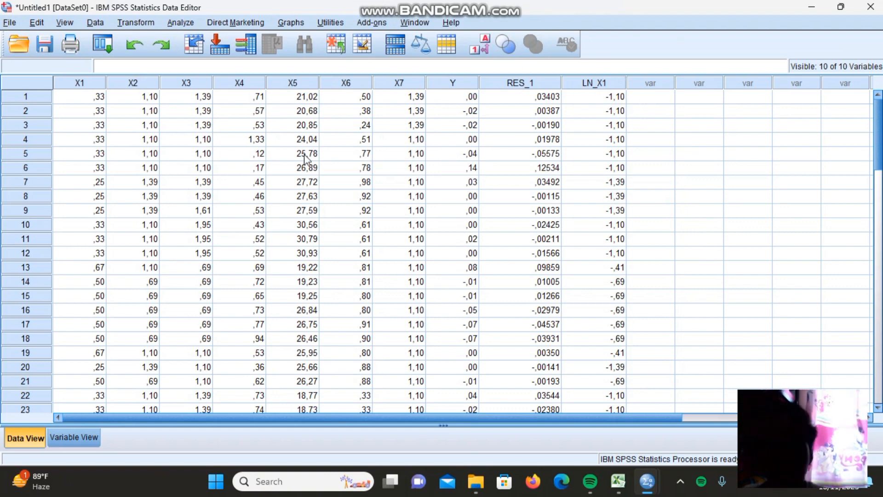
{"action": "left_click", "coordinate": [128, 21]}
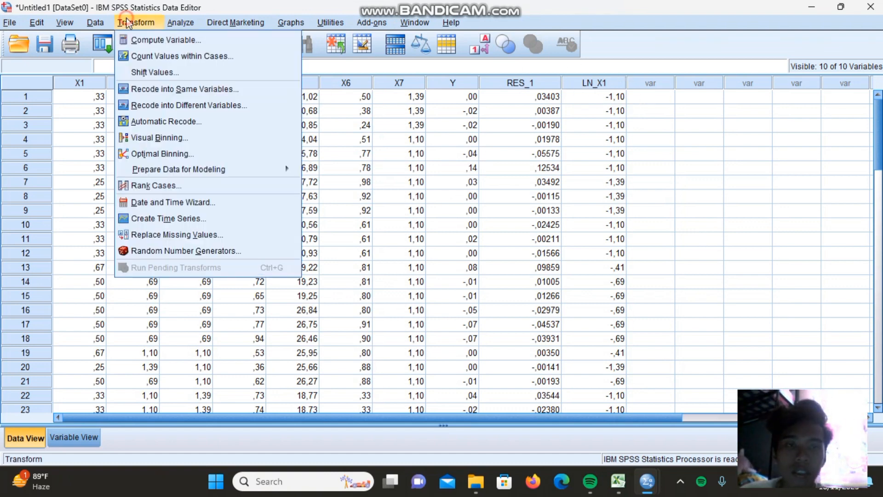
{"action": "left_click", "coordinate": [164, 39]}
{"action": "left_click", "coordinate": [379, 90]}
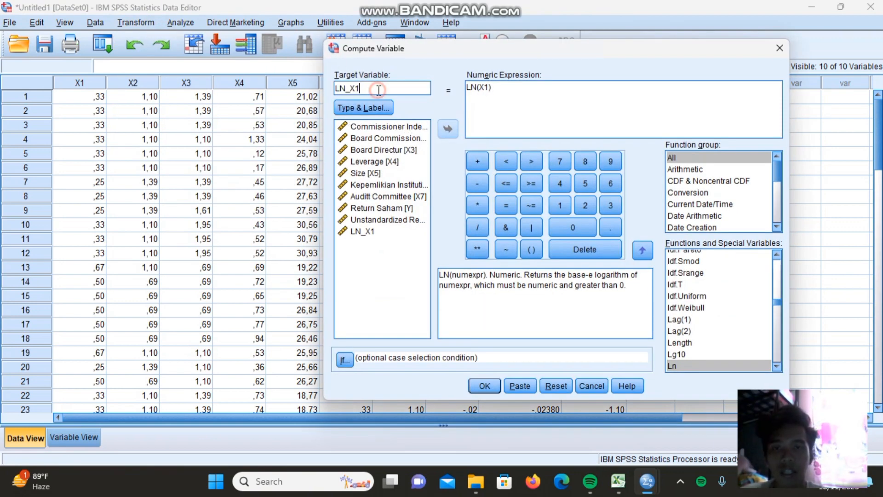
{"action": "left_click", "coordinate": [488, 86]}
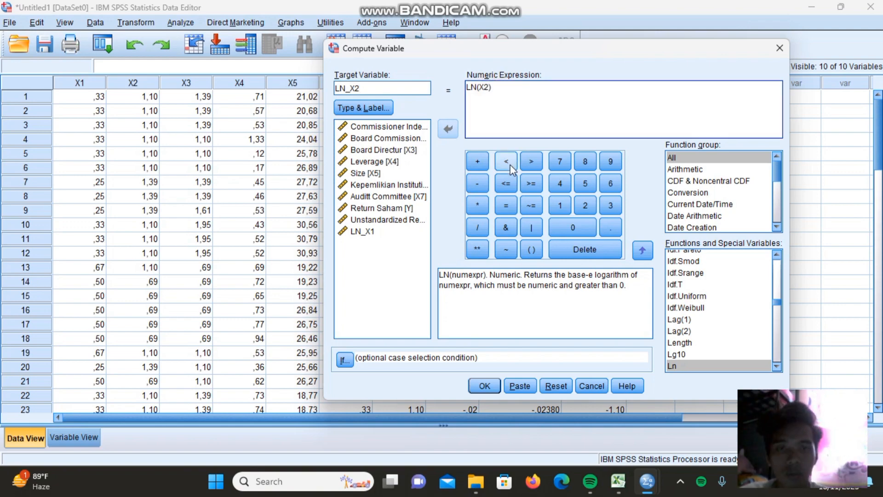
{"action": "type", "text": "2"}
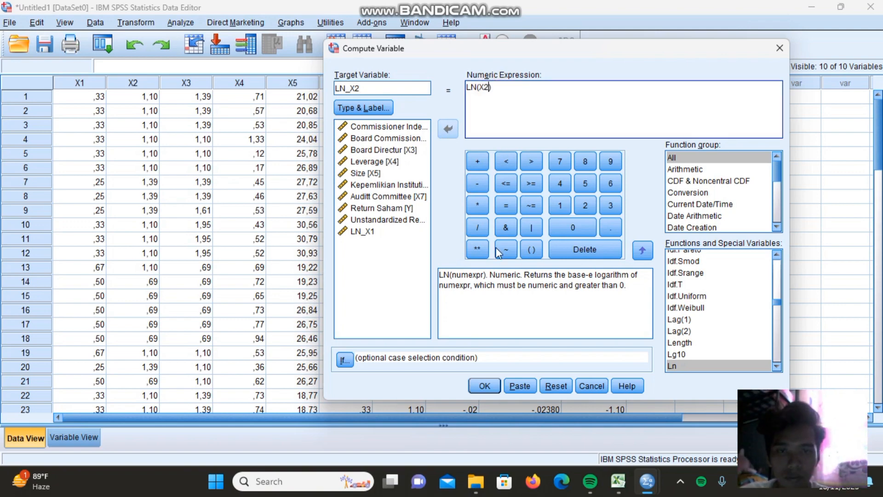
{"action": "left_click", "coordinate": [485, 386]}
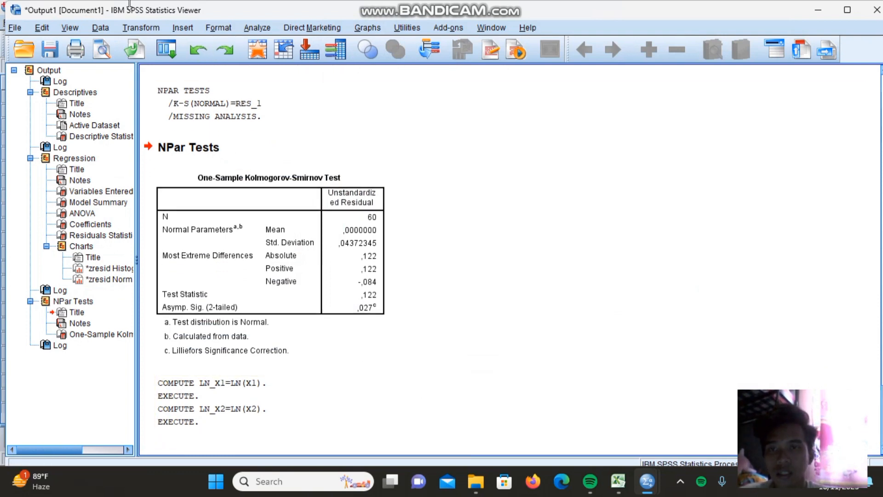
Compute a new variable LN_X3 as the natural logarithm of Board Directur, with the expression LN(X3).
{"action": "left_click", "coordinate": [141, 27]}
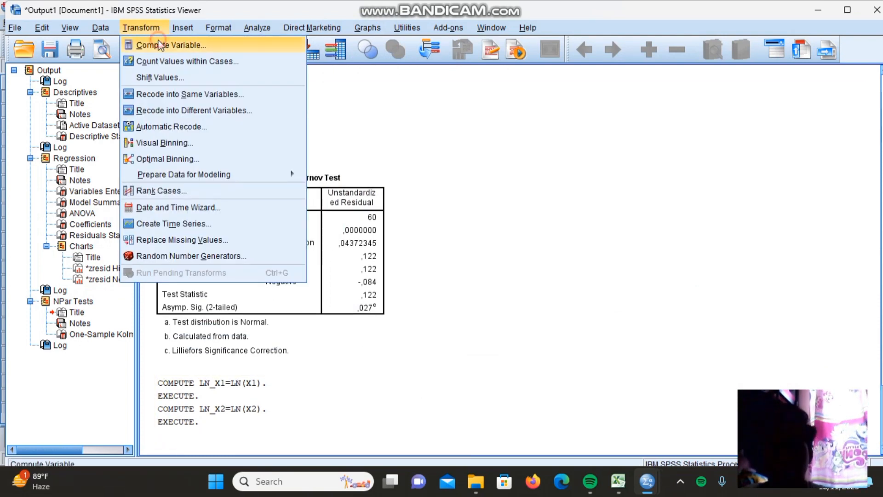
{"action": "left_click", "coordinate": [161, 45]}
{"action": "left_click", "coordinate": [409, 89]}
{"action": "key", "text": "BackSpace"}
{"action": "type", "text": "3"}
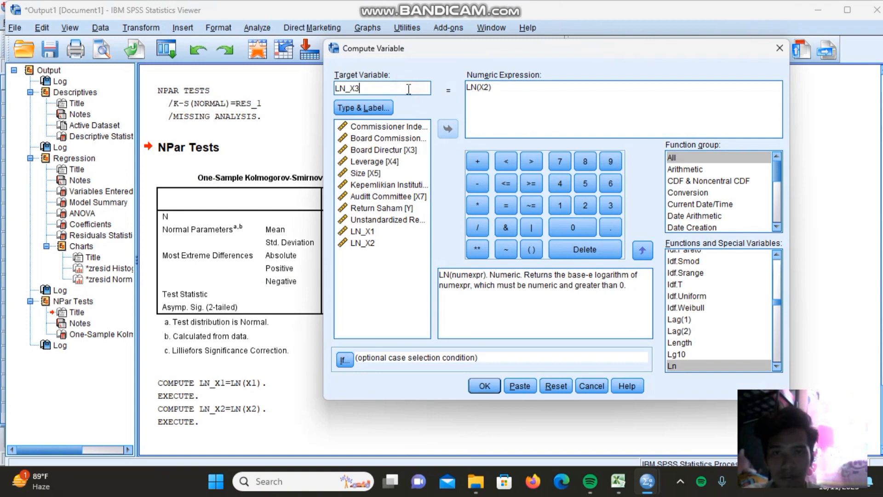
{"action": "left_click", "coordinate": [486, 90]}
{"action": "key", "text": "BackSpace"}
{"action": "type", "text": "3"}
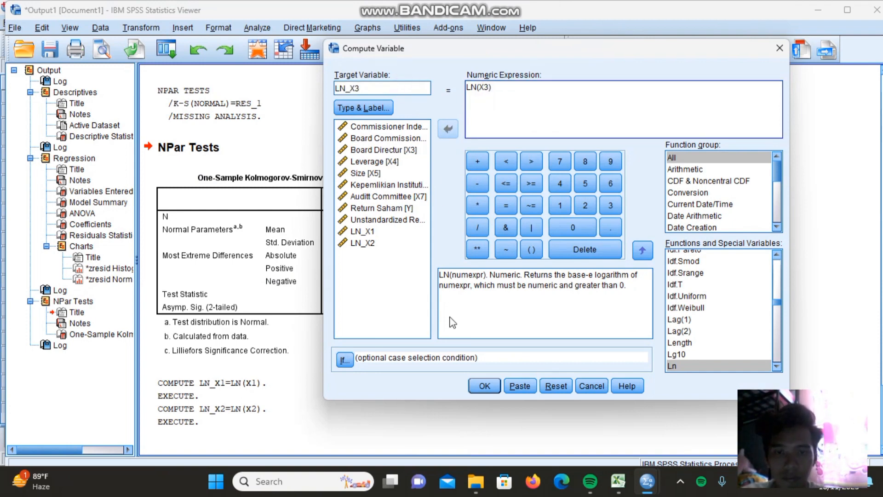
{"action": "left_click", "coordinate": [483, 384]}
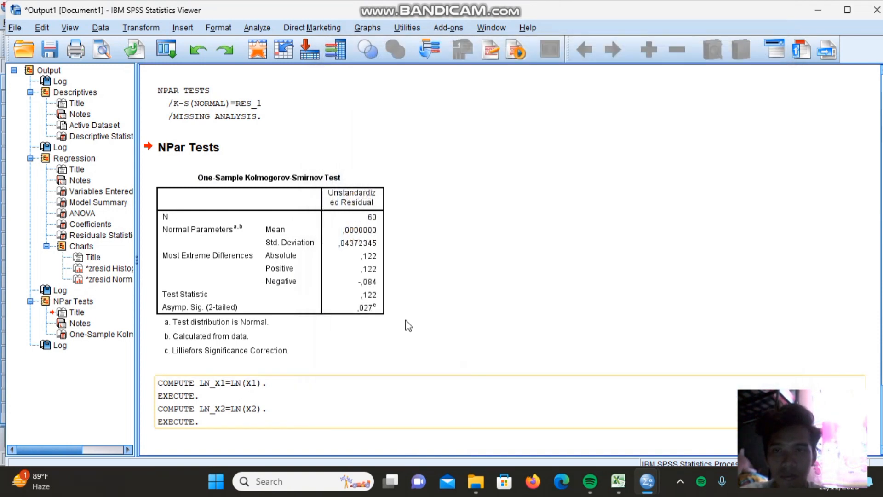
Compute a new variable LN_X4 as the natural logarithm of Leverage, with the expression LN(X4).
{"action": "left_click", "coordinate": [141, 28]}
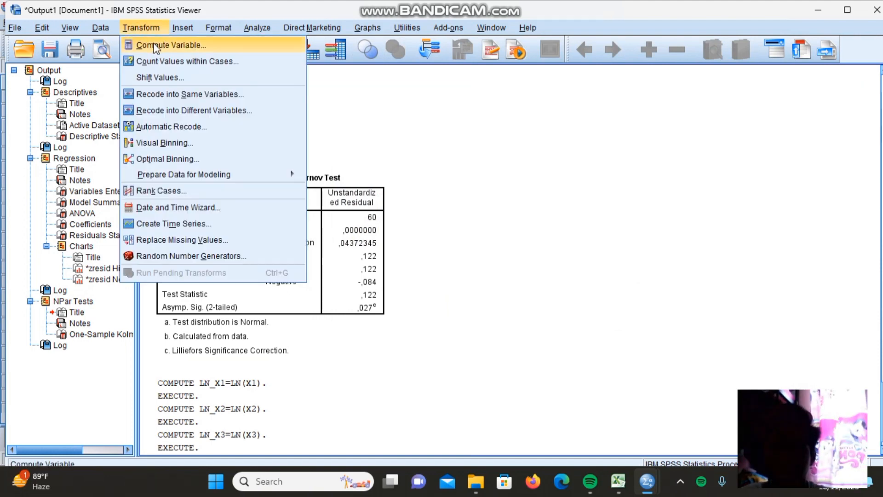
{"action": "left_click", "coordinate": [157, 45]}
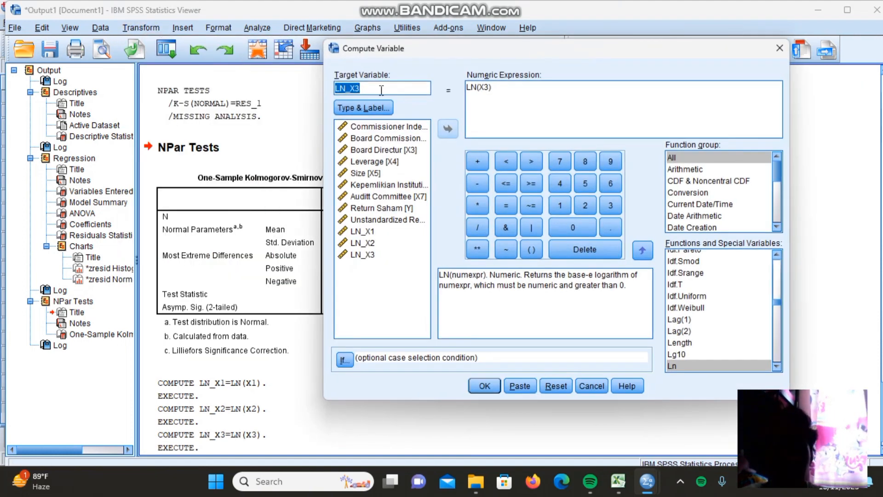
{"action": "type", "text": "LN_X4"}
{"action": "left_click", "coordinate": [482, 87]}
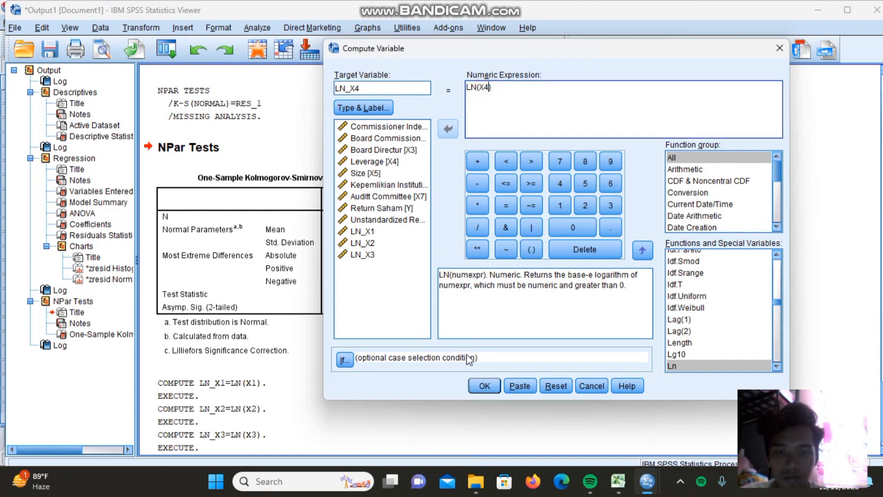
{"action": "left_click", "coordinate": [484, 385]}
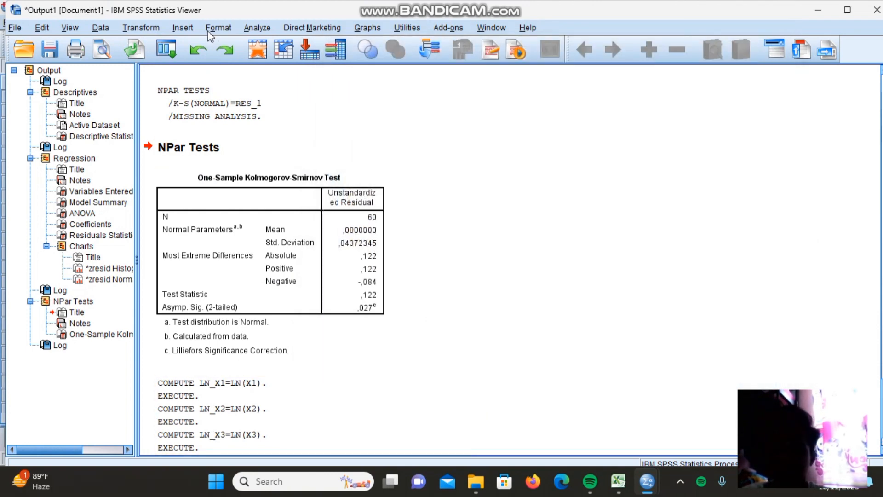
Compute a new variable LN_X5 as the natural logarithm of Size, with the expression LN(X5).
{"action": "left_click", "coordinate": [140, 28]}
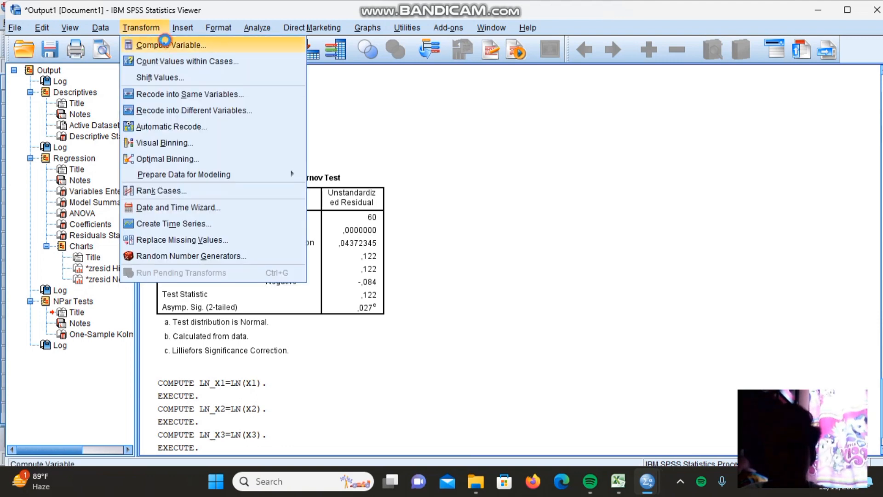
{"action": "left_click", "coordinate": [322, 40]}
{"action": "left_click", "coordinate": [372, 90]}
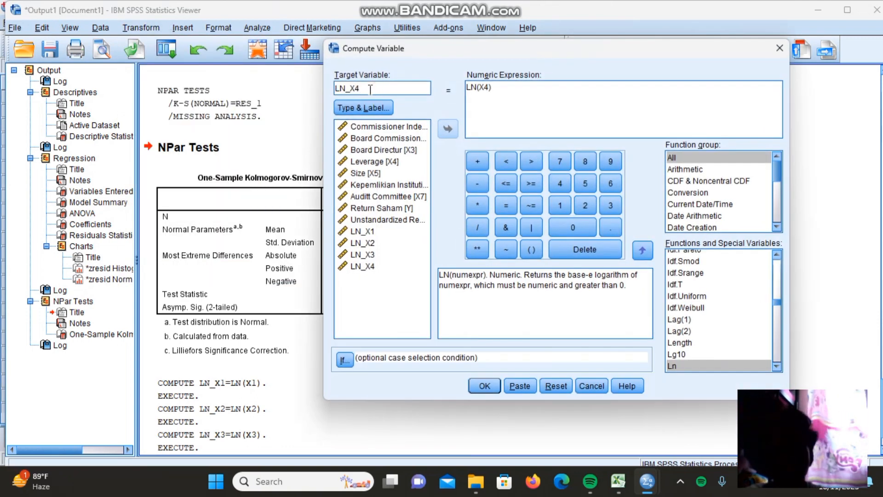
{"action": "key", "text": "BackSpace"}
{"action": "type", "text": "5"}
{"action": "left_click", "coordinate": [488, 84]}
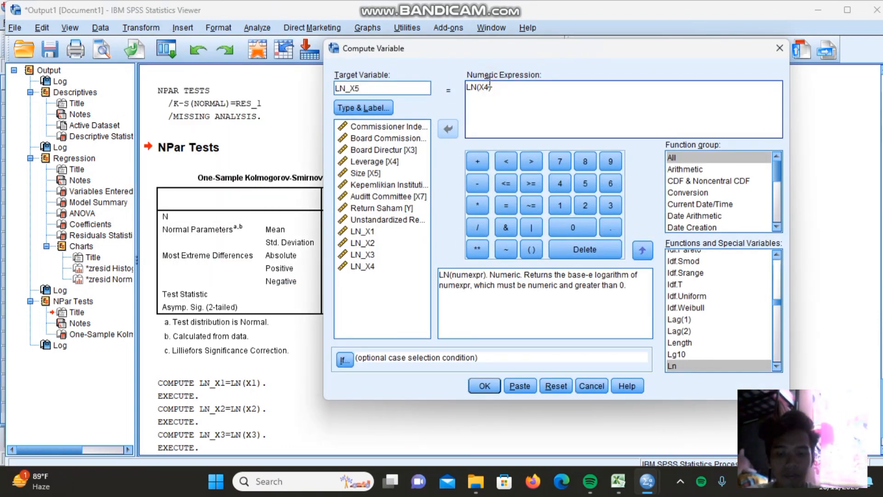
{"action": "key", "text": "BackSpace"}
{"action": "type", "text": "5"}
{"action": "left_click", "coordinate": [491, 389]}
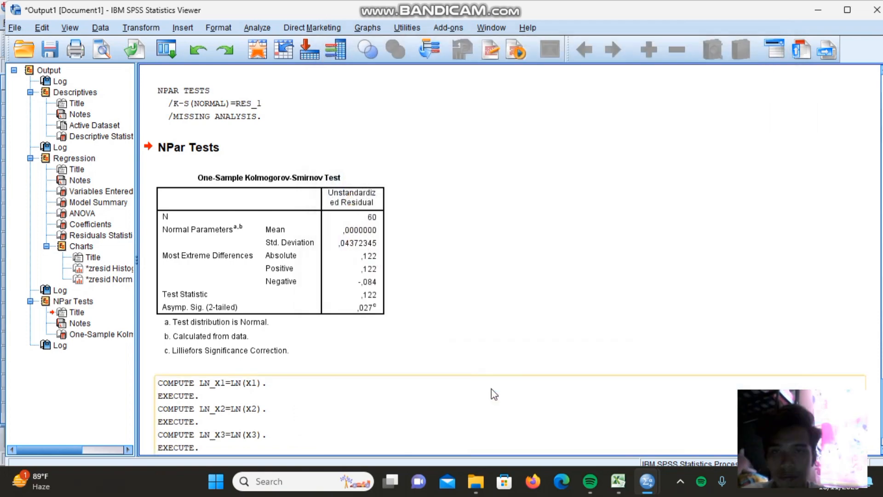
Compute a new variable LN_X6 with the numeric expression LN(X6).
{"action": "left_click", "coordinate": [150, 28]}
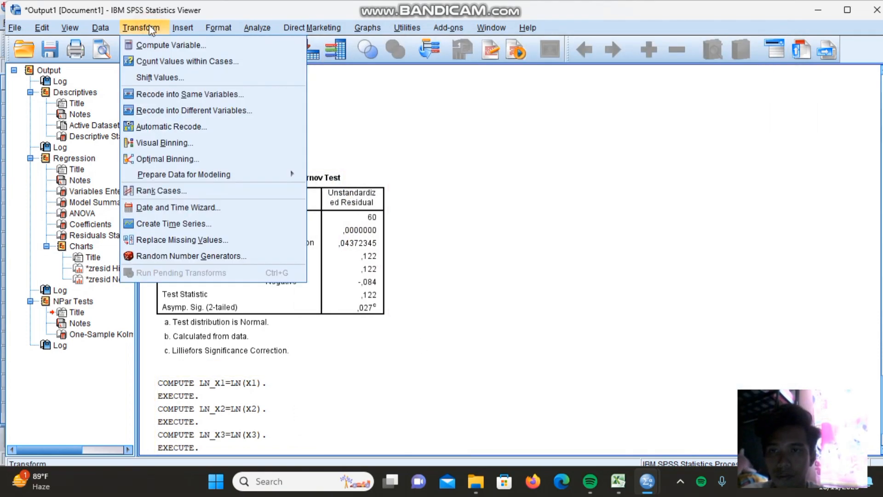
{"action": "left_click", "coordinate": [172, 45]}
{"action": "left_click", "coordinate": [392, 92]}
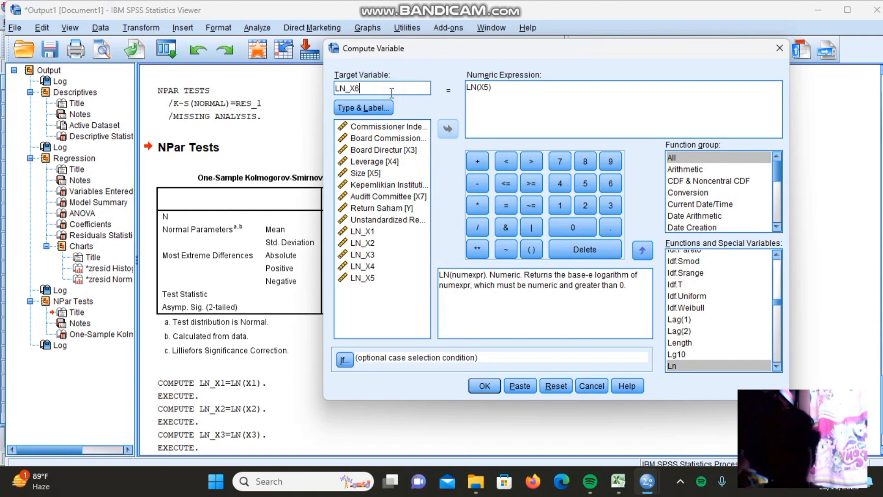
{"action": "left_click", "coordinate": [489, 89]}
{"action": "key", "text": "BackSpace"}
{"action": "type", "text": "6"}
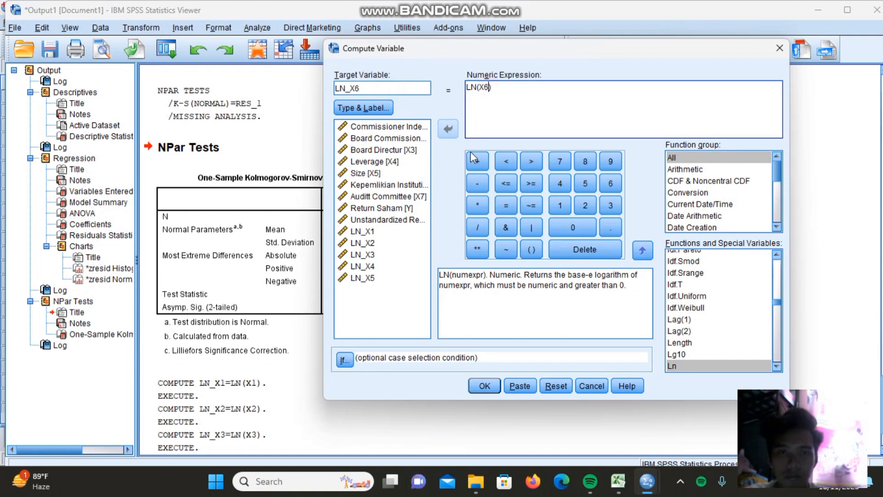
{"action": "left_click", "coordinate": [485, 387]}
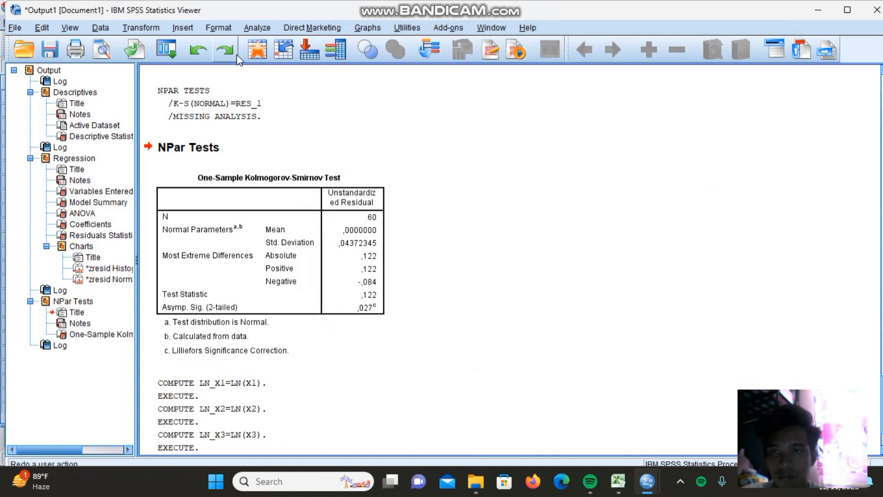
Compute a new variable LN_X7 as the natural logarithm of Auditt Committee, with the expression LN(X7).
{"action": "left_click", "coordinate": [141, 28]}
{"action": "left_click", "coordinate": [160, 46]}
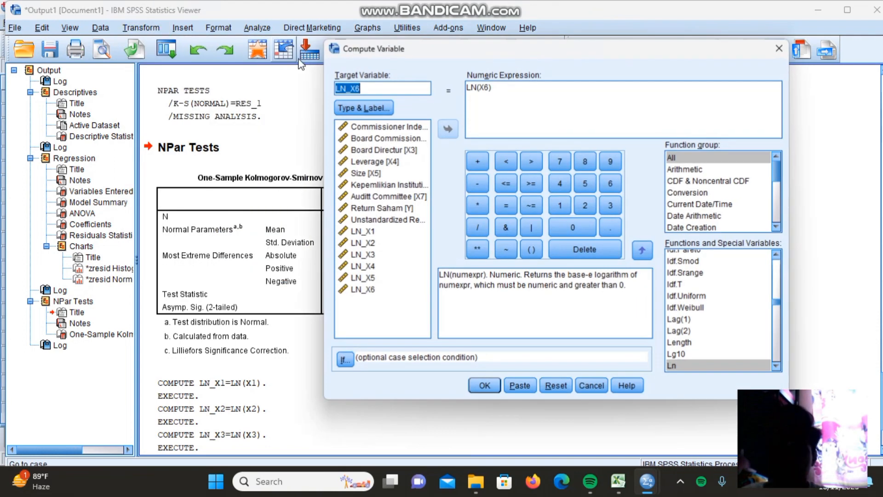
{"action": "left_click", "coordinate": [363, 89]}
{"action": "key", "text": "BackSpace"}
{"action": "type", "text": "7"}
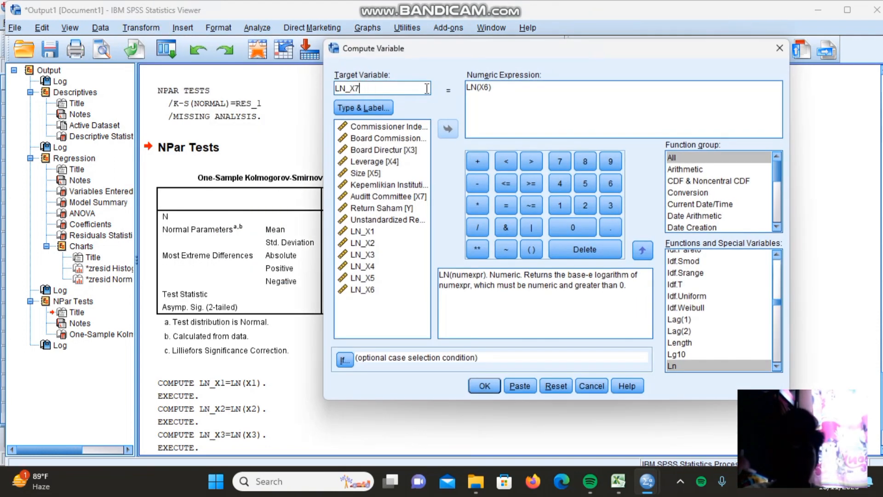
{"action": "left_click", "coordinate": [488, 91]}
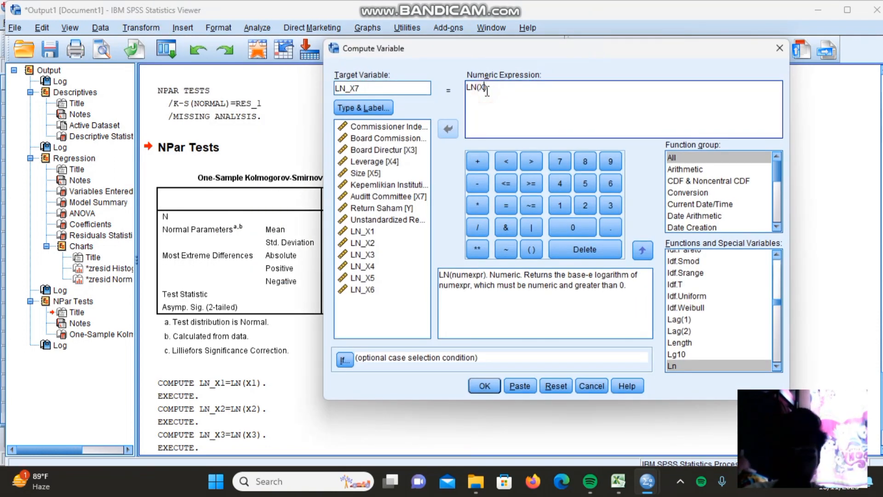
{"action": "type", "text": "7"}
{"action": "left_click", "coordinate": [485, 386]}
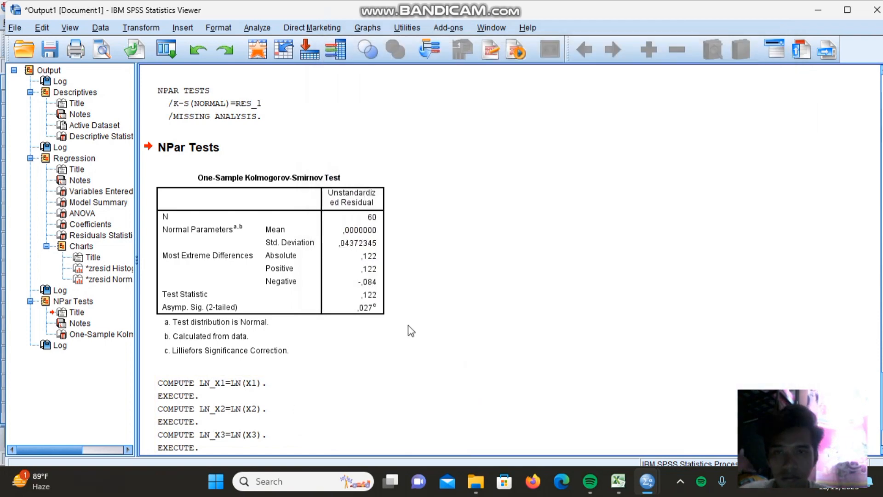
Compute a new variable LN_Y as the natural logarithm of Return Saham, with the expression LN(Y).
{"action": "left_click", "coordinate": [159, 25]}
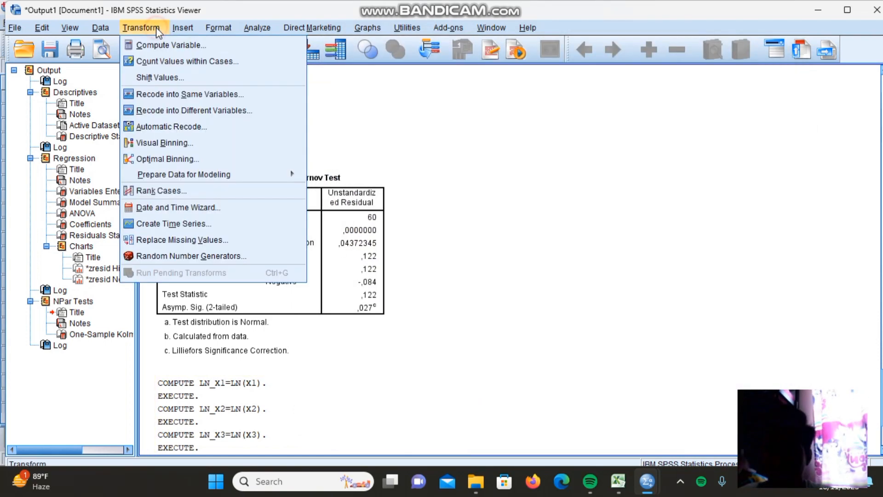
{"action": "left_click", "coordinate": [159, 38]}
{"action": "left_click", "coordinate": [386, 79]}
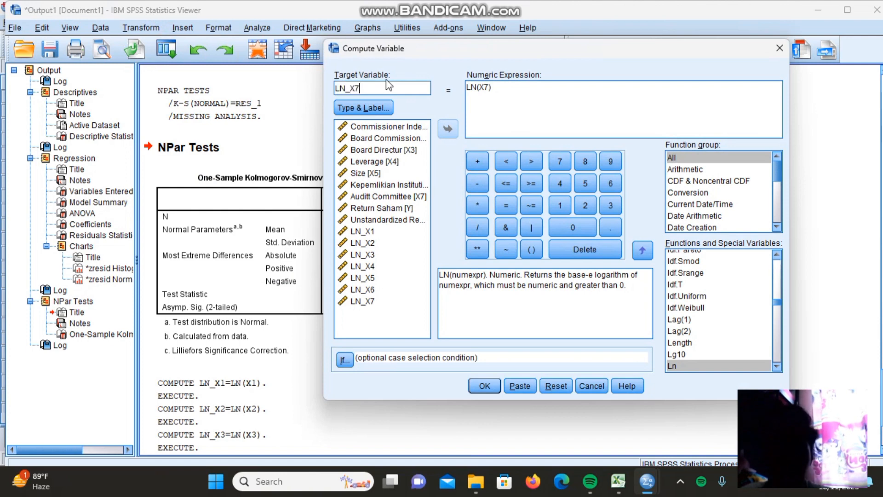
{"action": "key", "text": "BackSpace"}
{"action": "key", "text": "BackSpace"}
{"action": "type", "text": "Y"}
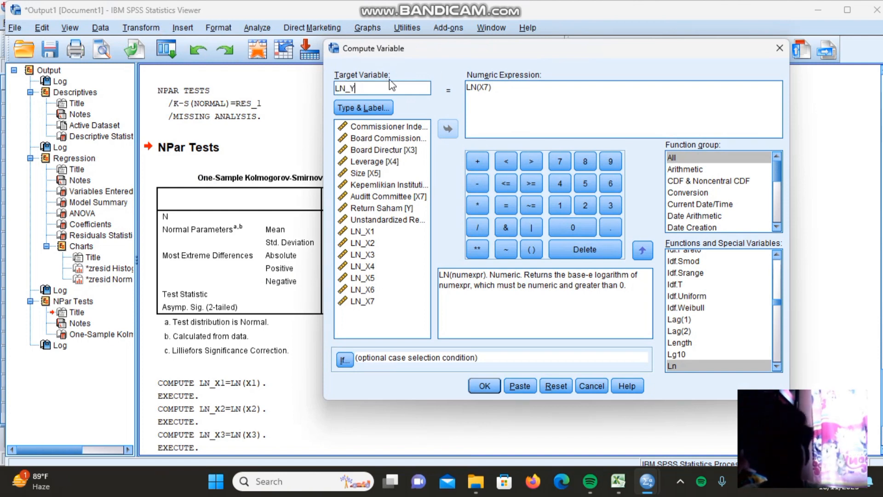
{"action": "left_click", "coordinate": [488, 87]}
{"action": "key", "text": "BackSpace"}
{"action": "key", "text": "BackSpace"}
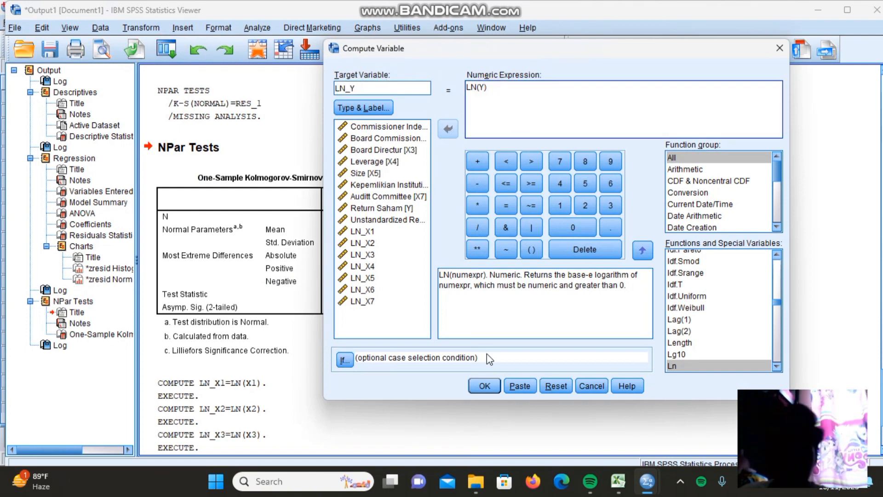
{"action": "left_click", "coordinate": [485, 386]}
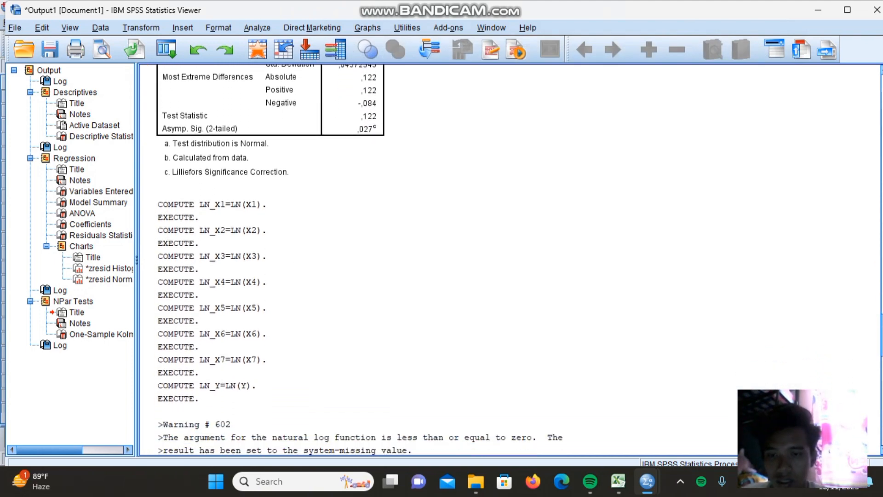
Start a linear regression with all previous settings reset and assign LN_Y as the dependent variable.
{"action": "scroll", "coordinate": [272, 154], "scroll_direction": "up", "scroll_amount": 4}
{"action": "left_click", "coordinate": [272, 154]}
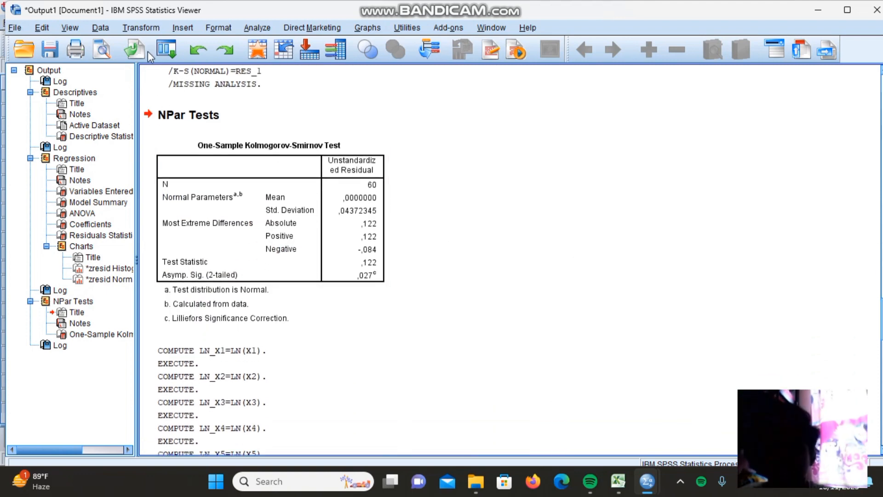
{"action": "left_click", "coordinate": [183, 28]}
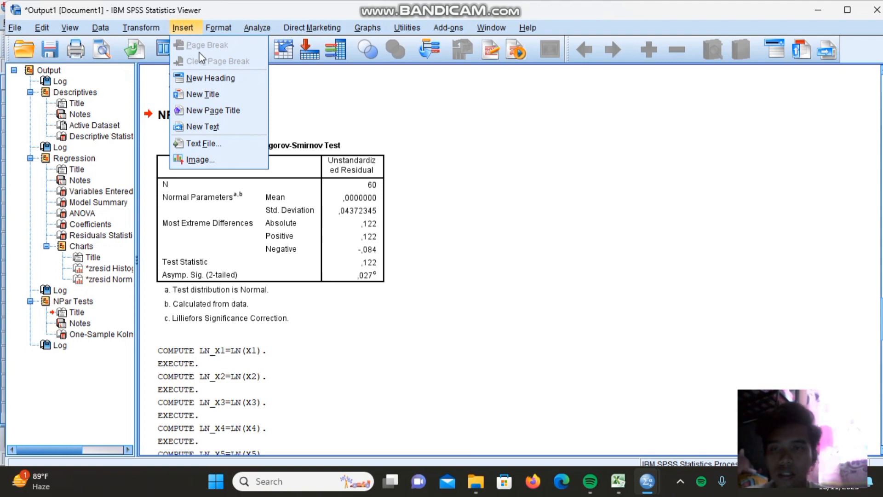
{"action": "mouse_move", "coordinate": [259, 30]}
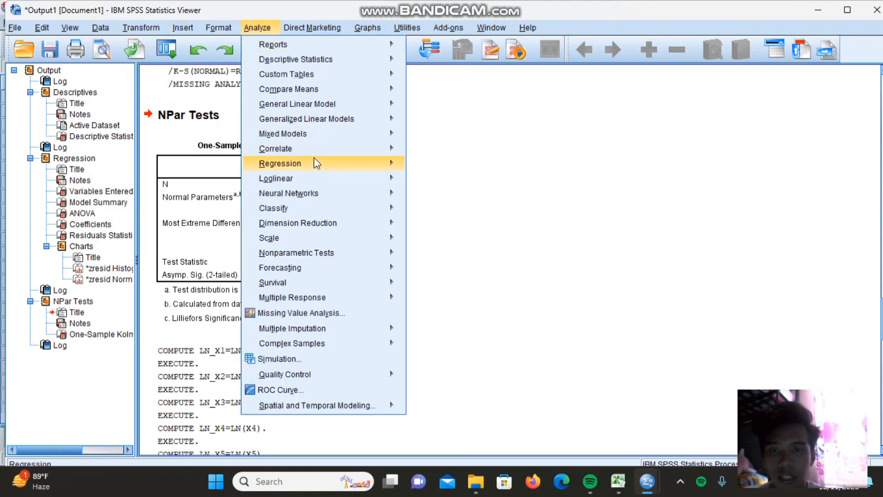
{"action": "mouse_move", "coordinate": [361, 166]}
{"action": "left_click", "coordinate": [436, 184]}
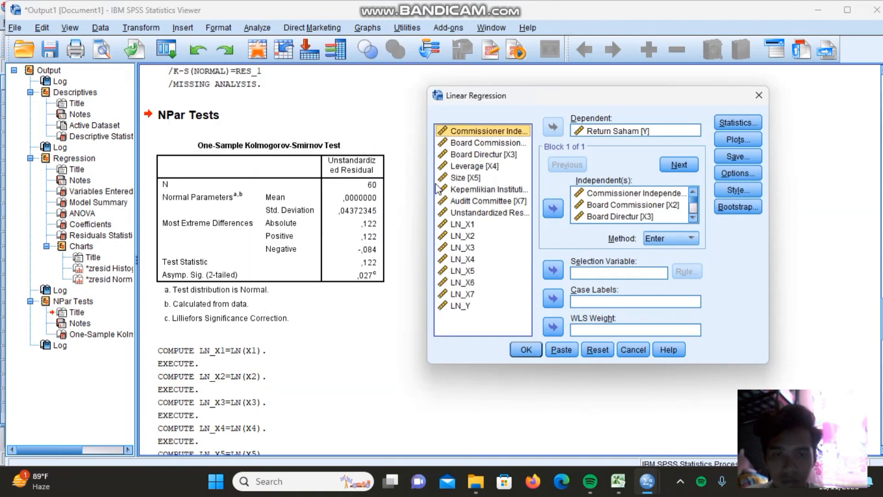
{"action": "left_click", "coordinate": [601, 351]}
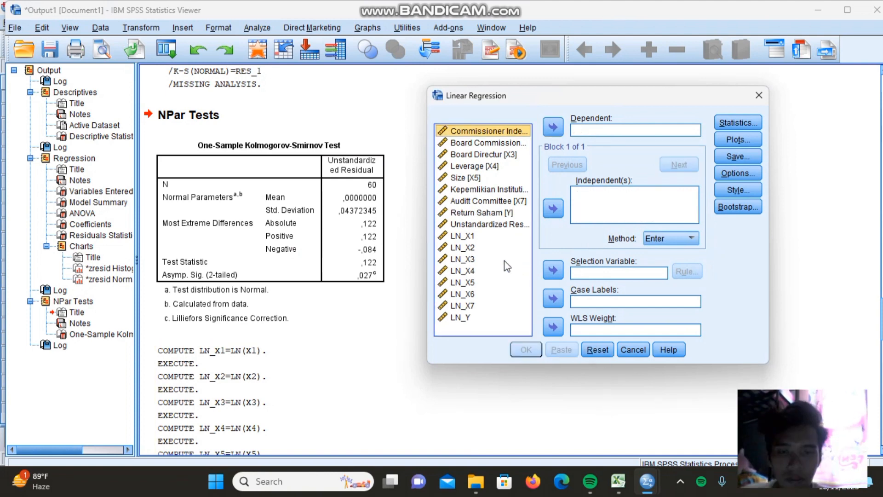
{"action": "left_click", "coordinate": [468, 317]}
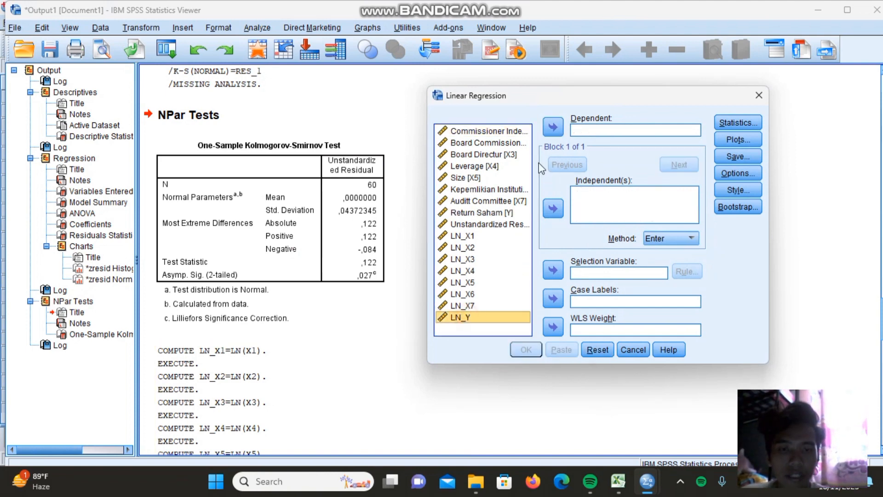
{"action": "left_click", "coordinate": [554, 132]}
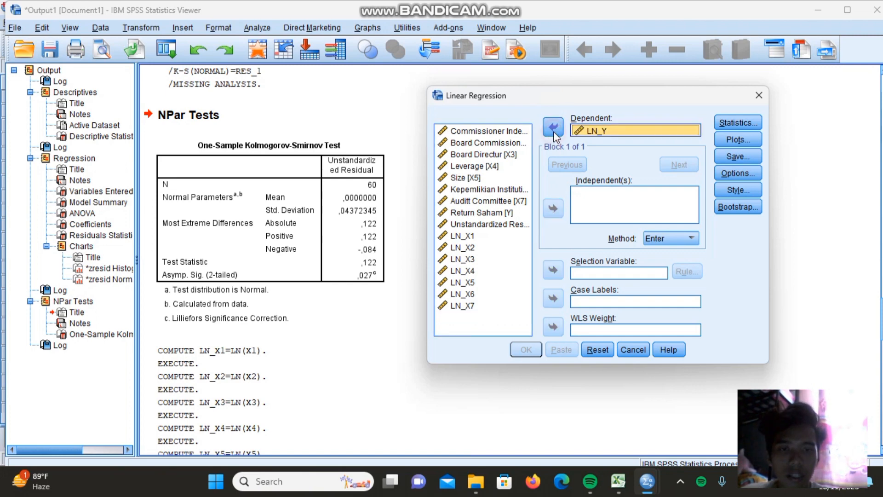
Add LN_X1 through LN_X7 as the independent variables of the linear regression.
{"action": "left_click", "coordinate": [477, 237]}
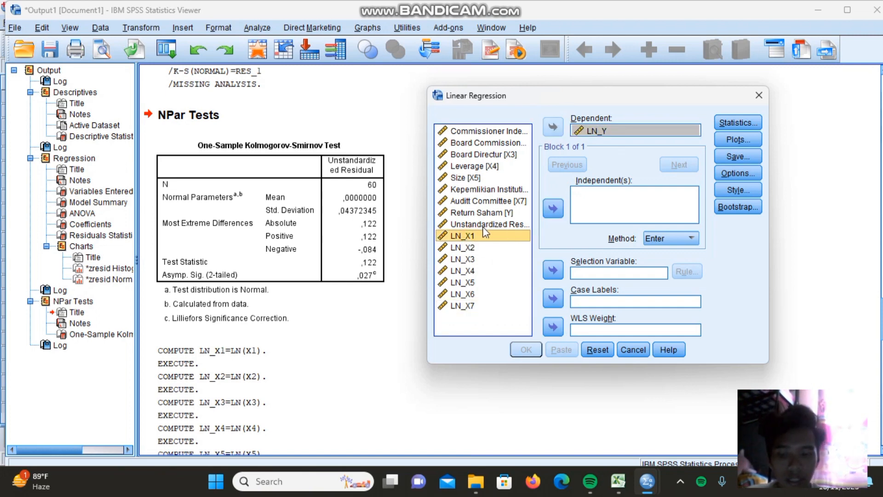
{"action": "key", "text": "shift+Down"}
{"action": "key", "text": "shift+Down"}
{"action": "key", "text": "shift+Down"}
{"action": "key", "text": "shift+Down"}
{"action": "key", "text": "shift+Down"}
{"action": "key", "text": "shift+Down"}
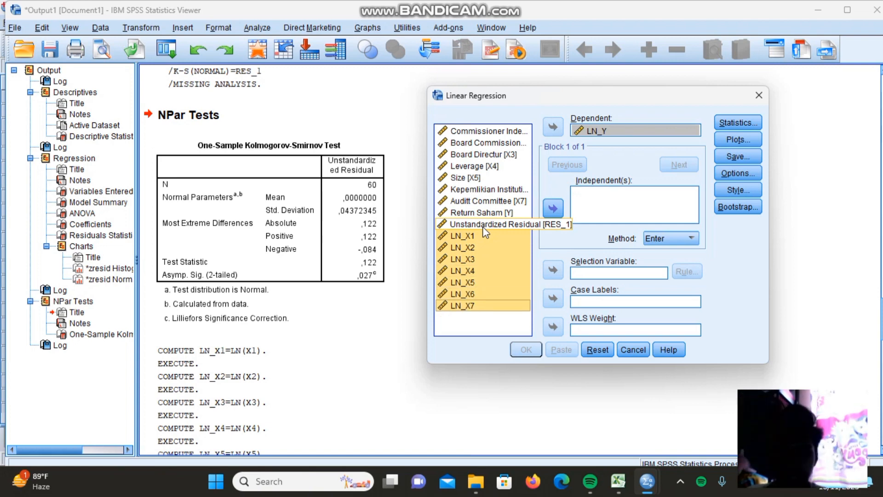
{"action": "left_click", "coordinate": [554, 208]}
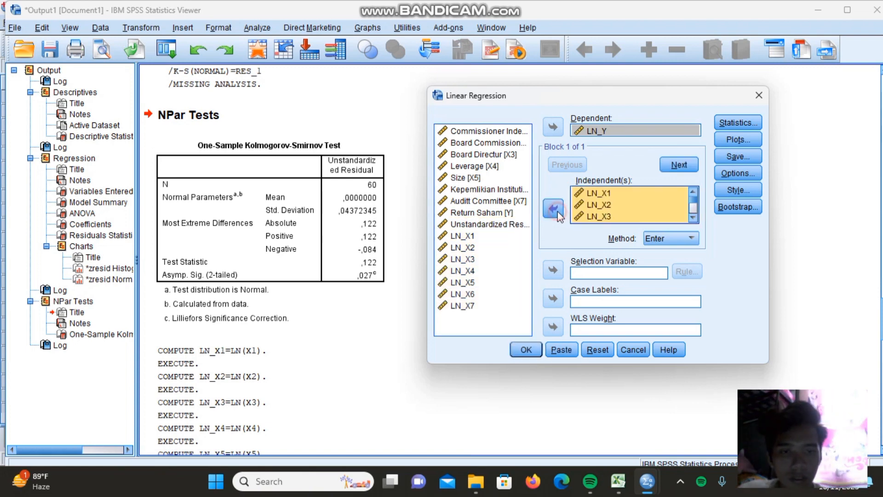
{"action": "left_click", "coordinate": [741, 122]}
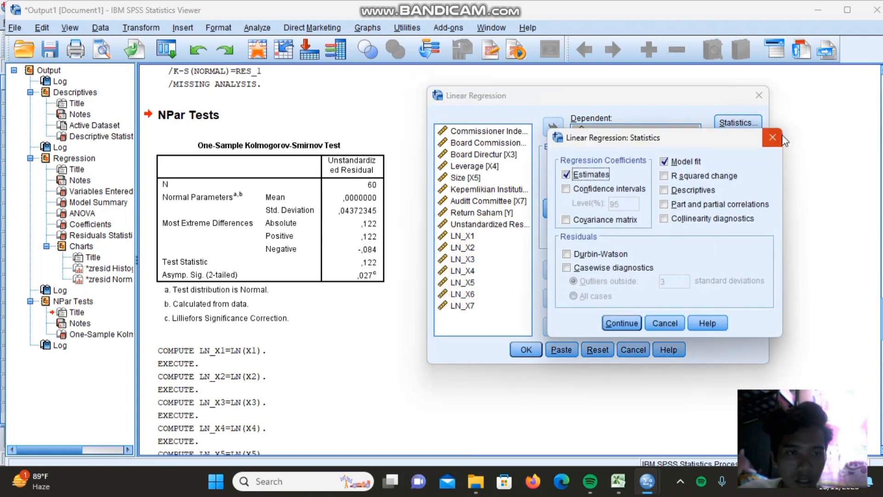
{"action": "left_click", "coordinate": [774, 140]}
{"action": "left_click", "coordinate": [738, 138]}
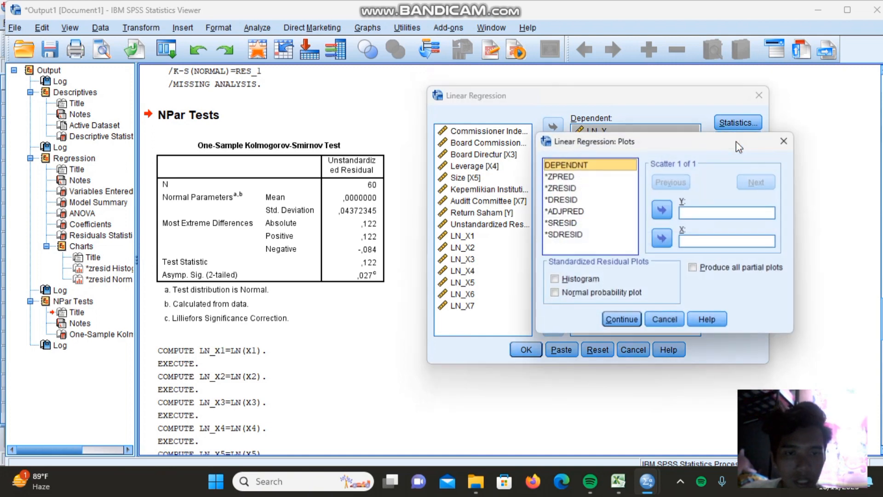
{"action": "left_click", "coordinate": [780, 148]}
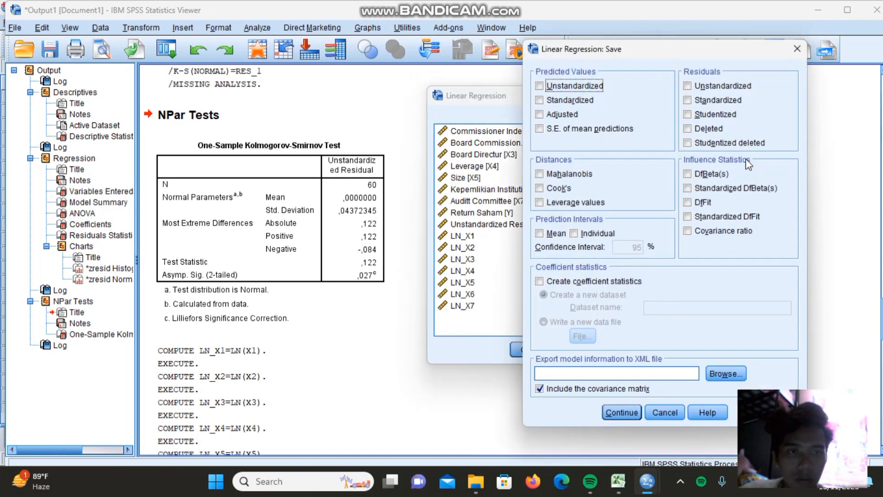
Set the regression to save unstandardized residuals, and run it on the log-transformed variables.
{"action": "left_click", "coordinate": [747, 156]}
{"action": "left_click", "coordinate": [721, 87]}
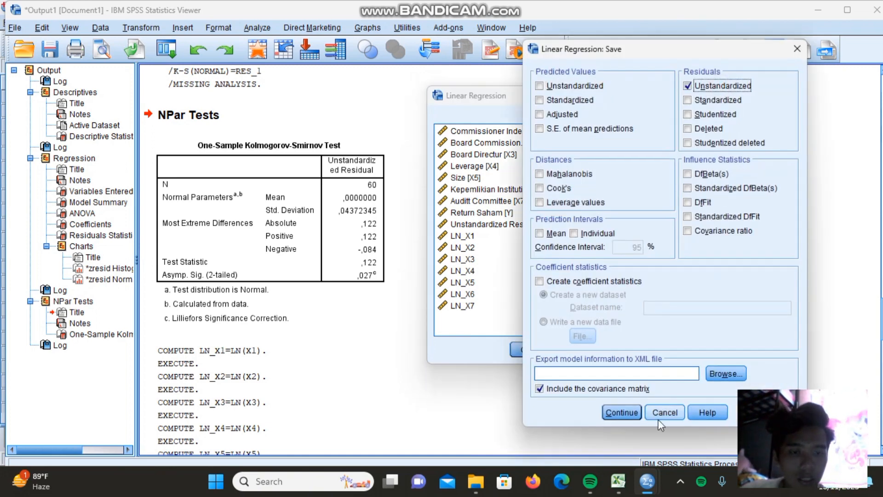
{"action": "left_click", "coordinate": [622, 413]}
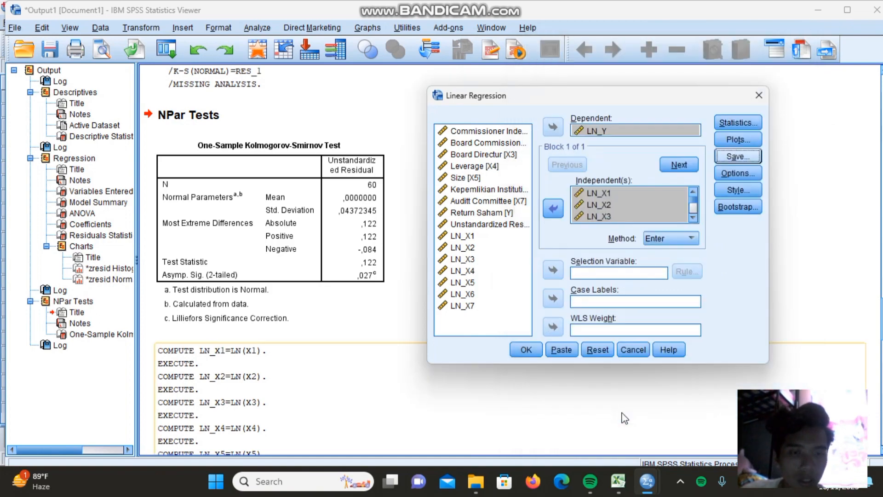
{"action": "left_click", "coordinate": [531, 351]}
{"action": "scroll", "coordinate": [510, 260], "scroll_direction": "down", "scroll_amount": 10}
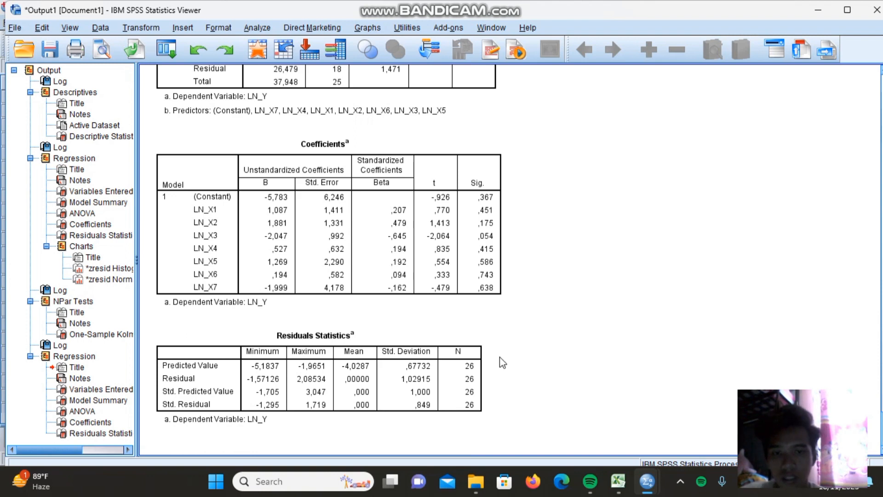
Run a one-sample Kolmogorov-Smirnov test with the Normal distribution, reset to contain only the log regression's unstandardized residual RES_2.
{"action": "left_click", "coordinate": [262, 29]}
{"action": "mouse_move", "coordinate": [383, 258]}
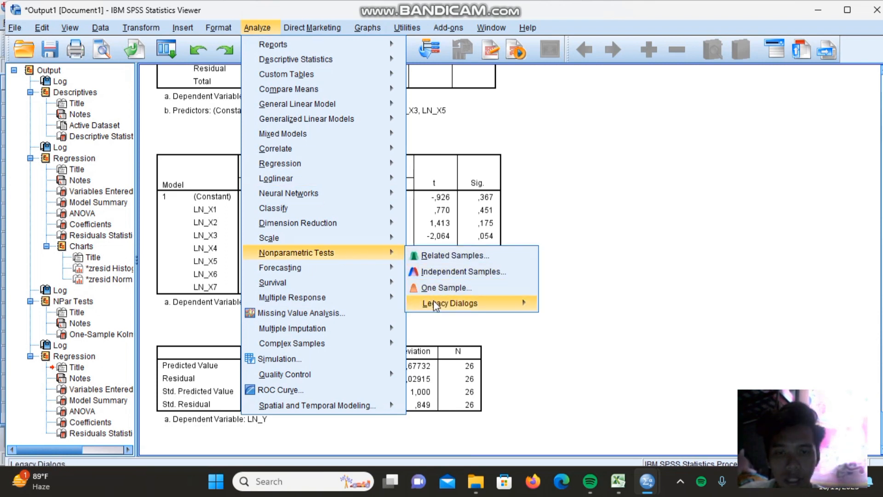
{"action": "mouse_move", "coordinate": [435, 304]}
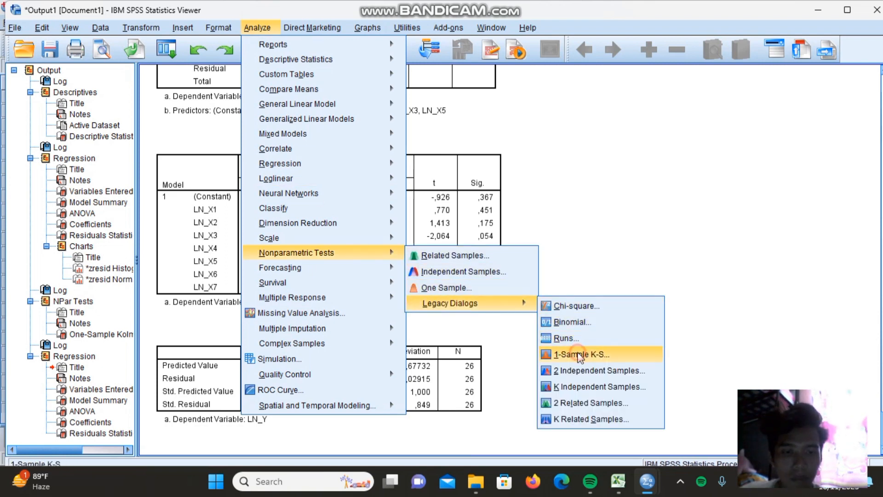
{"action": "left_click", "coordinate": [578, 355]}
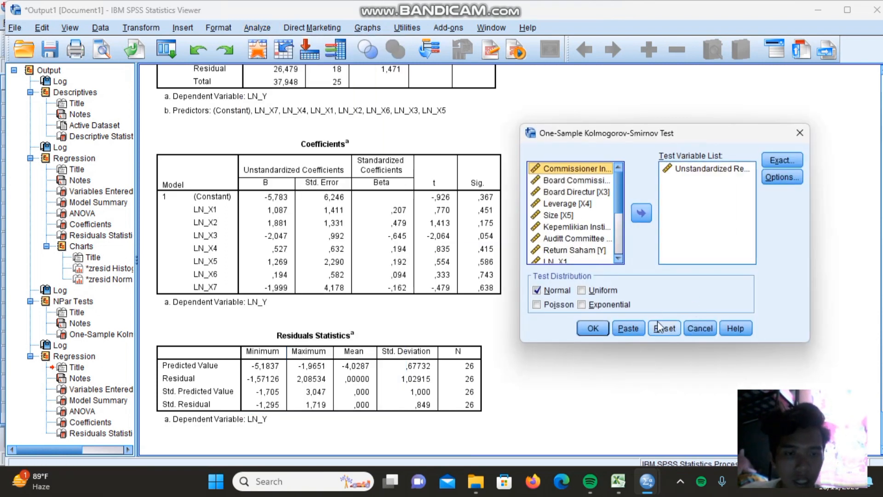
{"action": "left_click", "coordinate": [669, 328]}
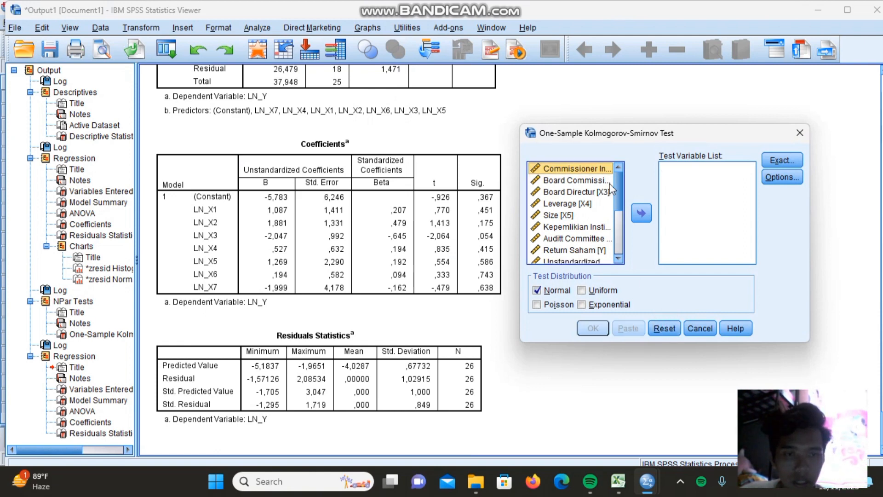
{"action": "left_click_drag", "start_coordinate": [619, 191], "coordinate": [630, 256]}
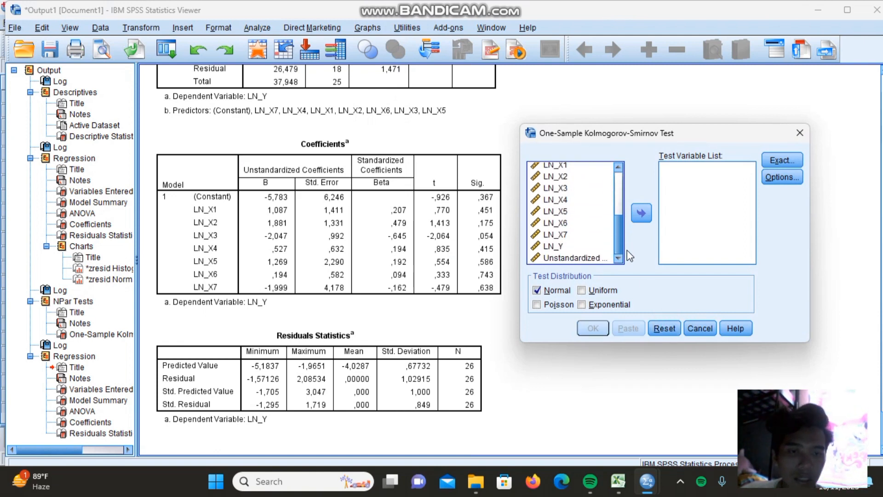
{"action": "left_click", "coordinate": [581, 259]}
{"action": "left_click", "coordinate": [642, 213]}
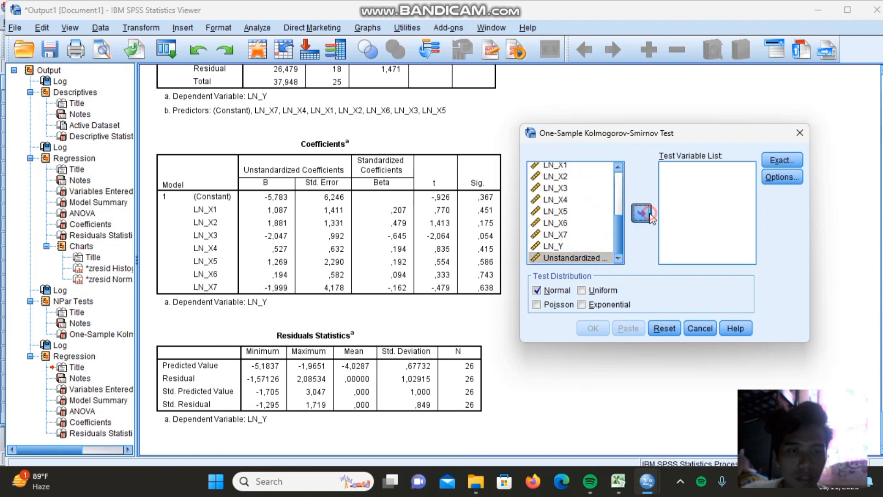
{"action": "left_click", "coordinate": [601, 331]}
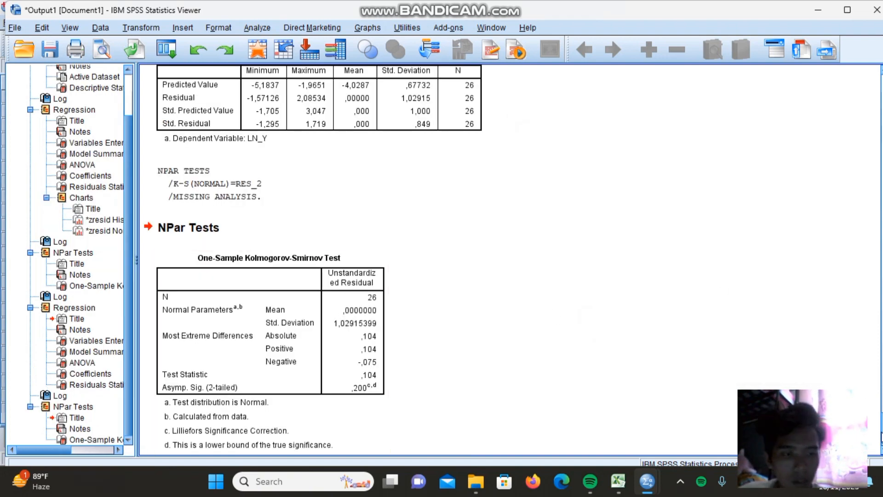
{"action": "scroll", "coordinate": [510, 260], "scroll_direction": "down", "scroll_amount": 2}
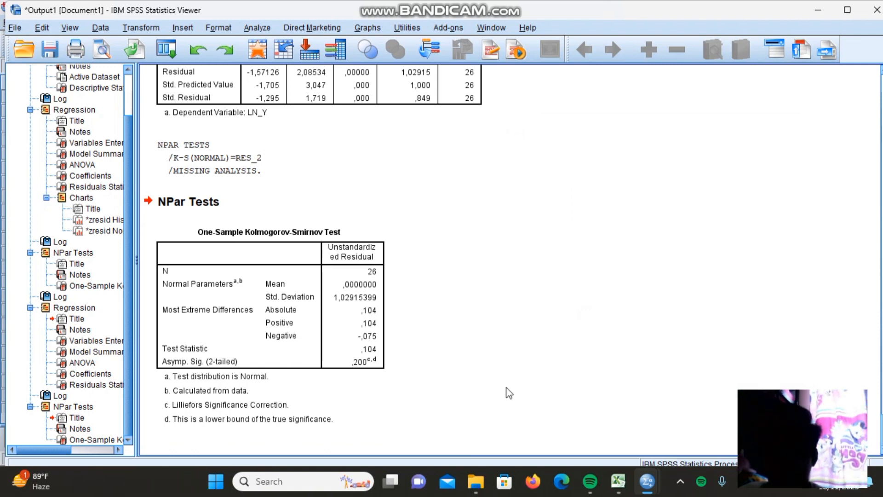
{"action": "left_click", "coordinate": [386, 394]}
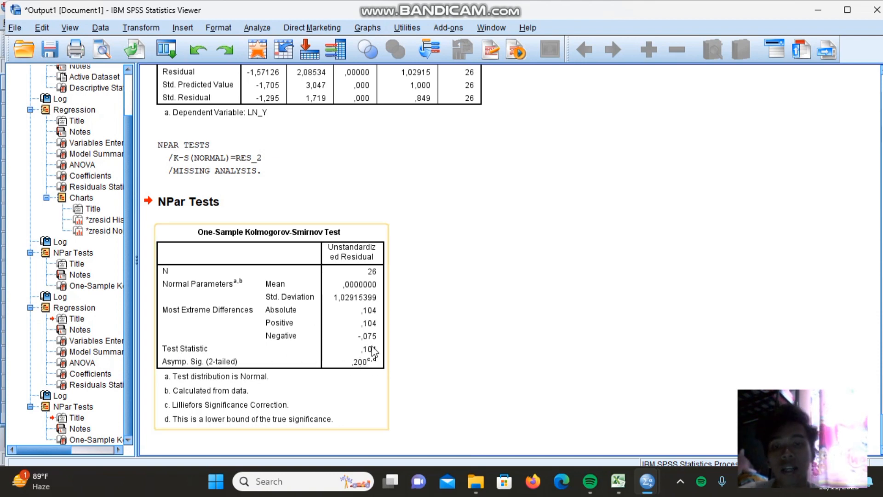
{"action": "left_click", "coordinate": [397, 371]}
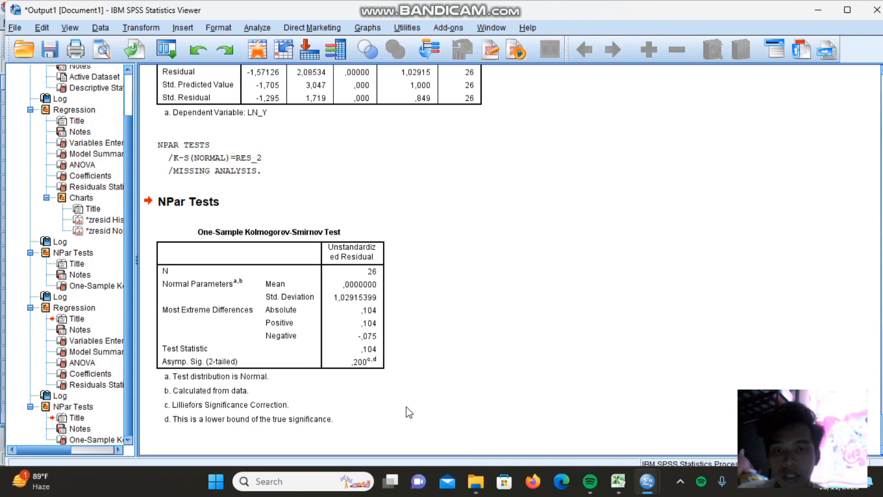
Select the One-Sample Kolmogorov-Smirnov Test table of the log regression's residual in the output.
{"action": "left_click", "coordinate": [341, 265]}
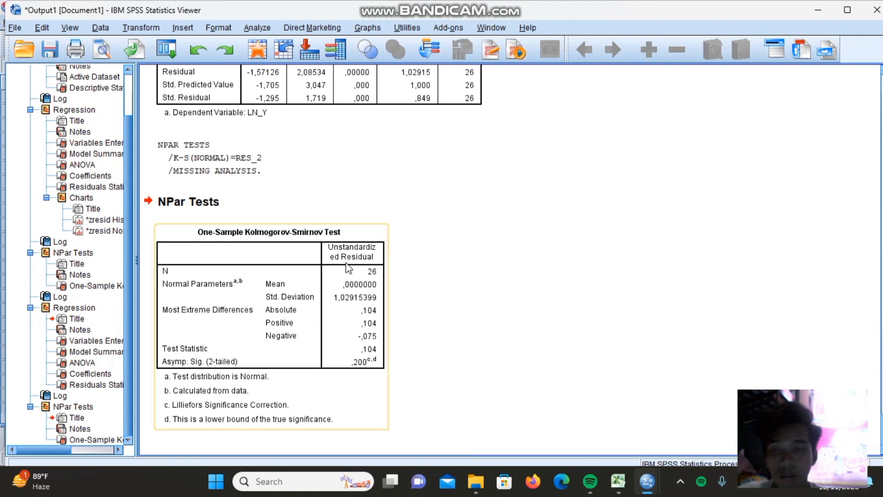
{"action": "left_click", "coordinate": [399, 339]}
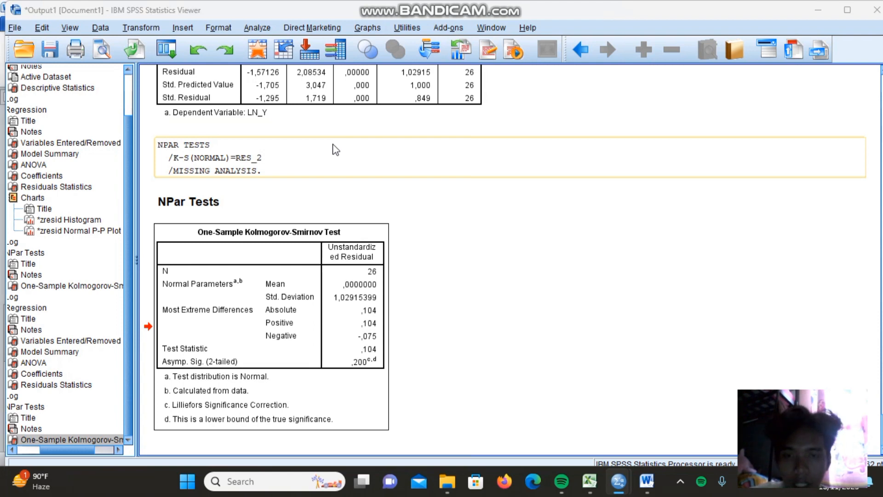
Return to the data set, start a linear regression with all previous settings reset, and assign Return Saham [Y] as the dependent variable.
{"action": "key", "text": "alt+Tab"}
{"action": "key", "text": "alt+Tab"}
{"action": "key", "text": "alt+Tab"}
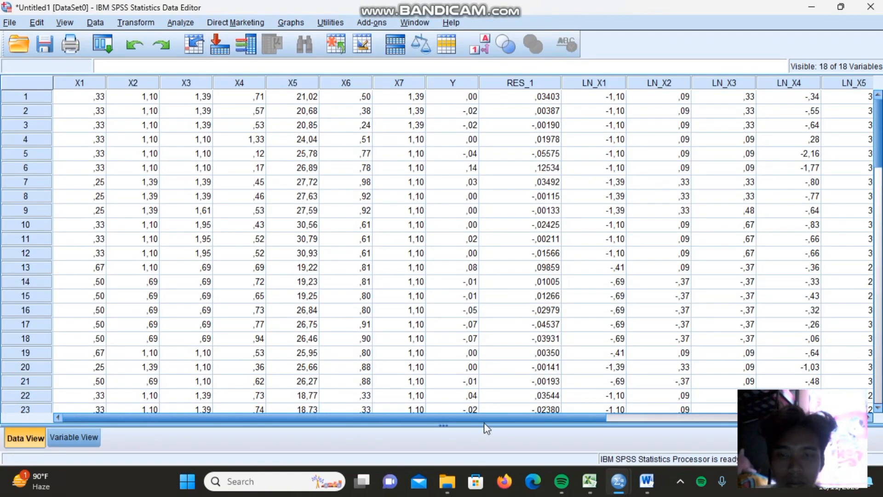
{"action": "left_click", "coordinate": [181, 23]}
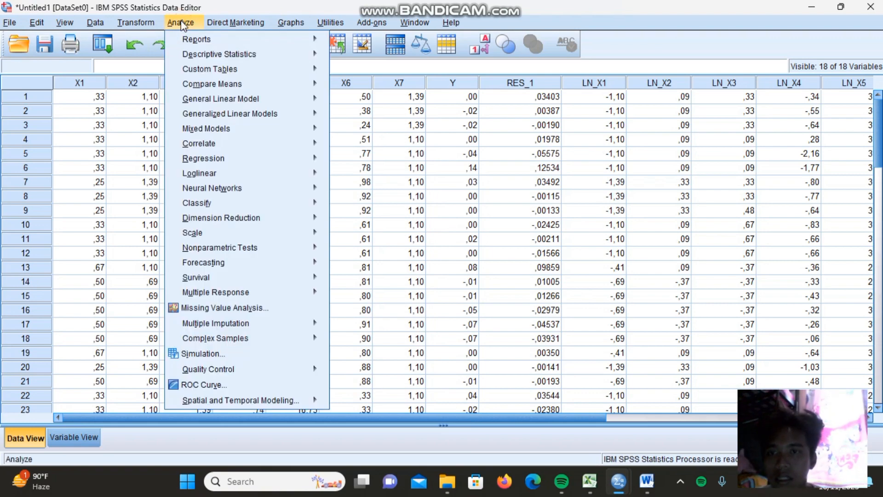
{"action": "mouse_move", "coordinate": [217, 161]}
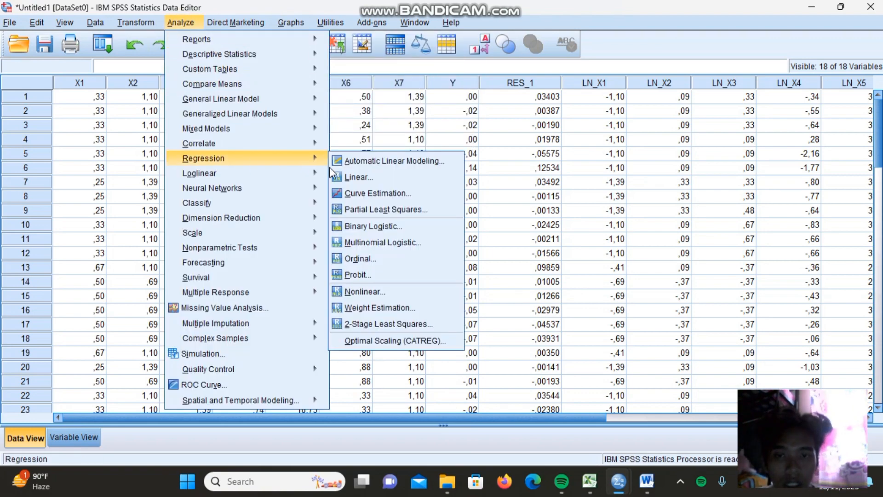
{"action": "left_click", "coordinate": [355, 179]}
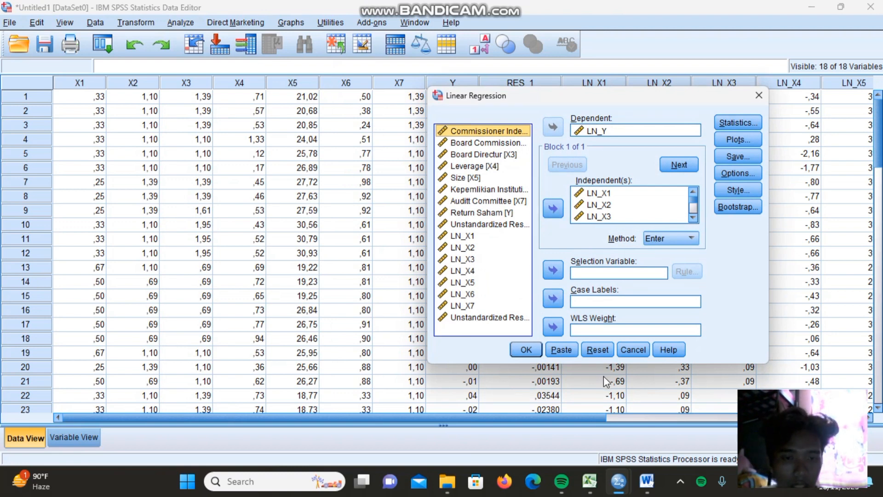
{"action": "left_click", "coordinate": [598, 350]}
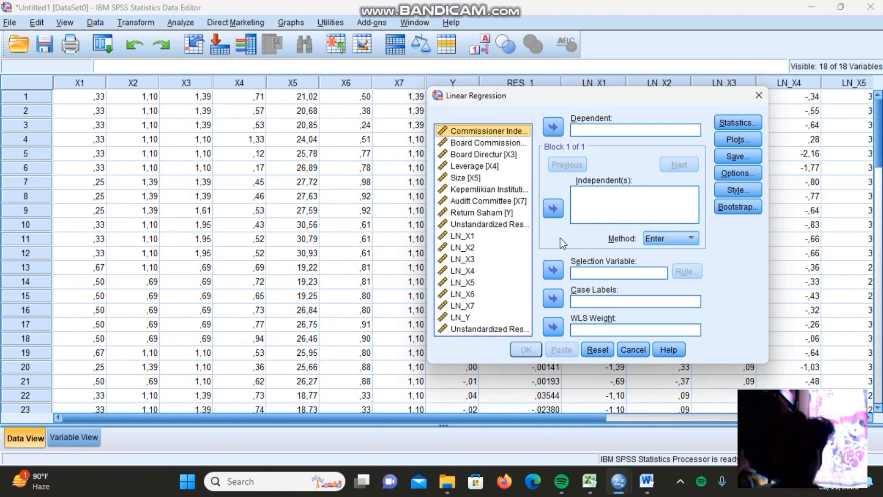
{"action": "left_click", "coordinate": [499, 213]}
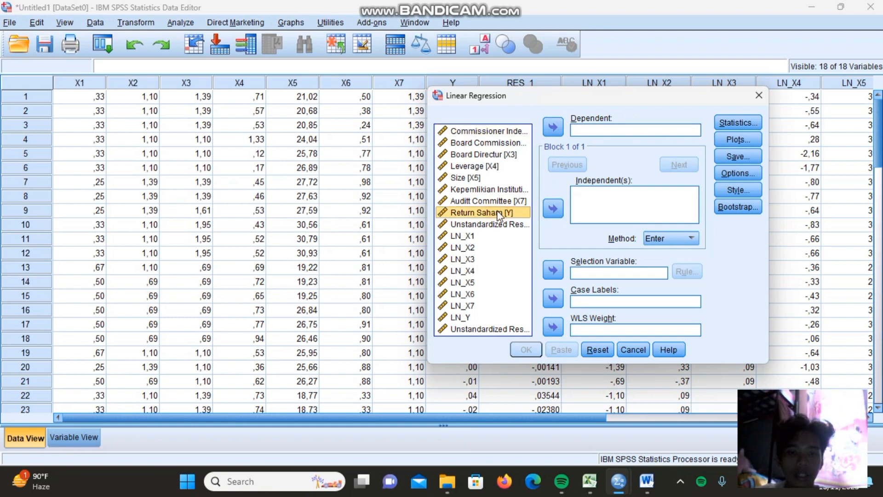
{"action": "left_click", "coordinate": [555, 127]}
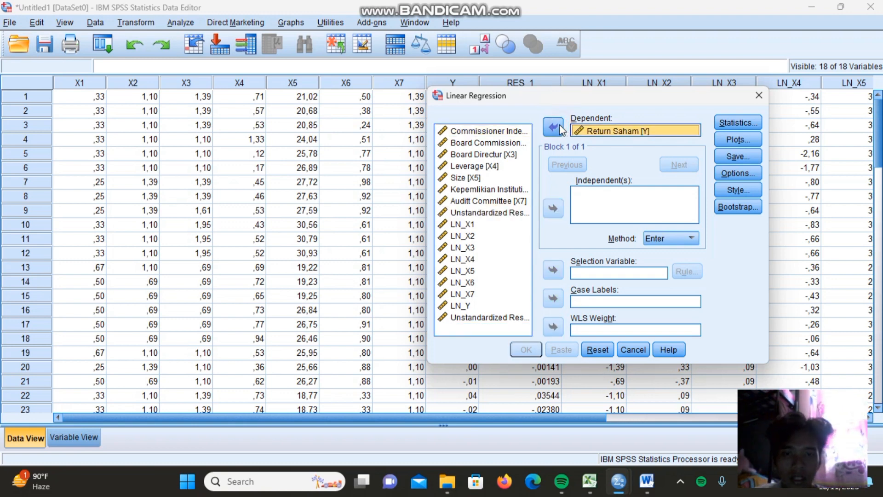
Add the seven original variables X1 through X7, Commissioner Independent to Auditt Committee, as the independent variables.
{"action": "left_click", "coordinate": [495, 133]}
{"action": "key", "text": "shift+Down"}
{"action": "key", "text": "shift+Down"}
{"action": "key", "text": "shift+Down"}
{"action": "key", "text": "shift+Down"}
{"action": "key", "text": "shift+Down"}
{"action": "key", "text": "shift+Down"}
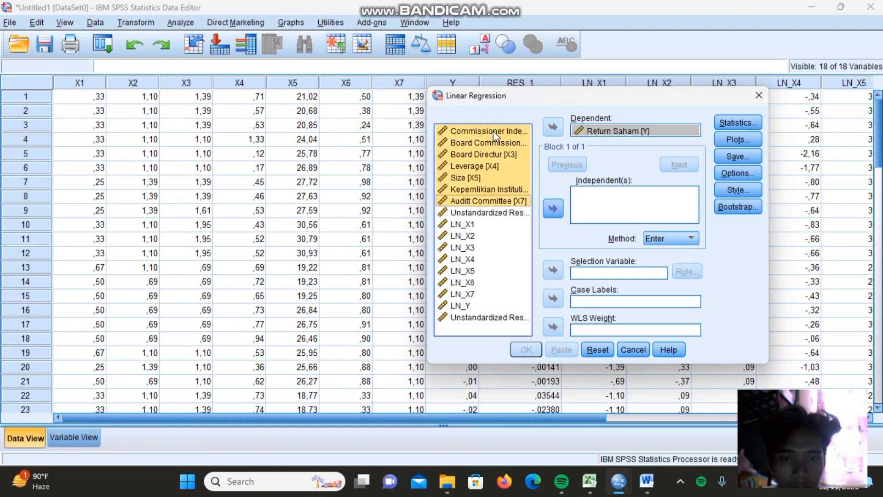
{"action": "left_click", "coordinate": [555, 210]}
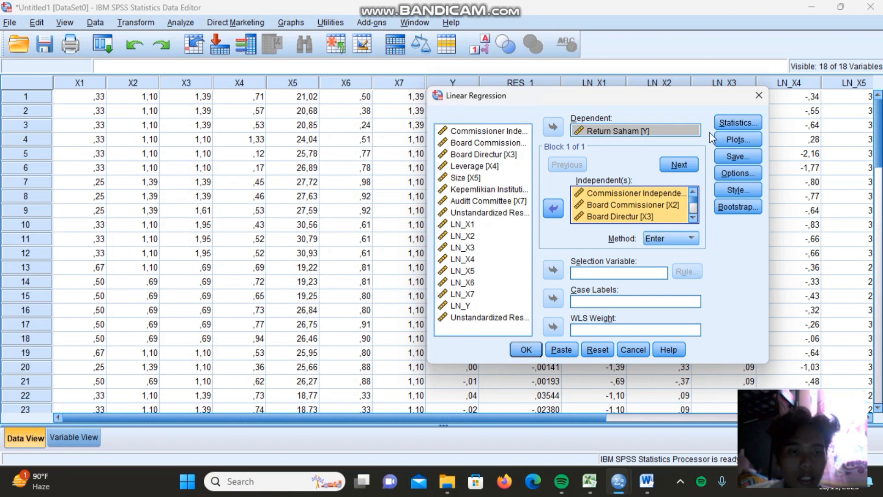
Include collinearity diagnostics in the regression statistics, alongside estimates and model fit.
{"action": "left_click", "coordinate": [724, 126]}
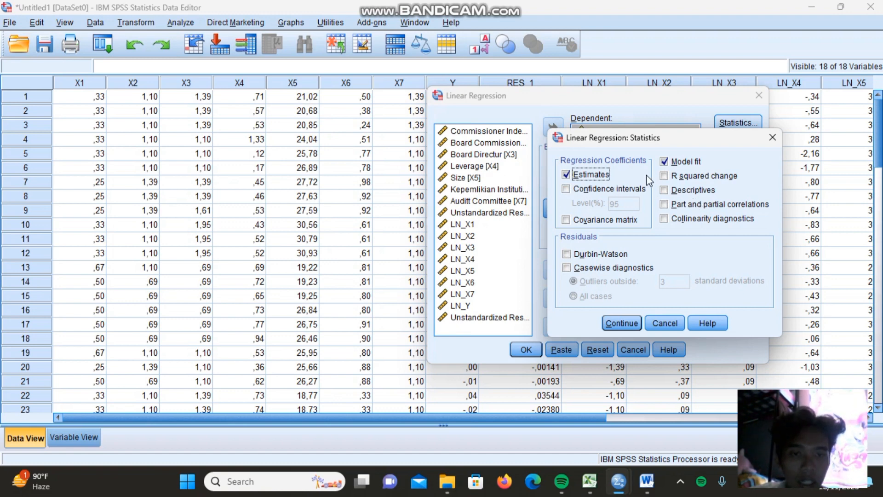
{"action": "left_click", "coordinate": [683, 220]}
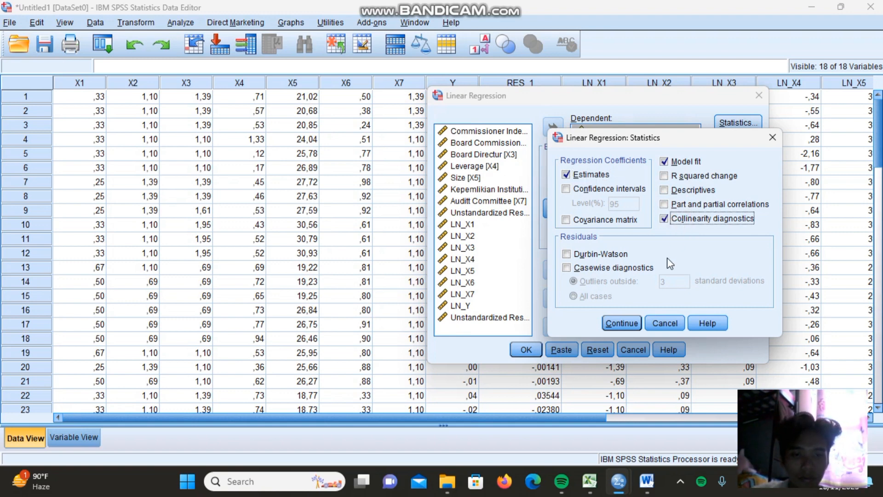
{"action": "left_click", "coordinate": [622, 324]}
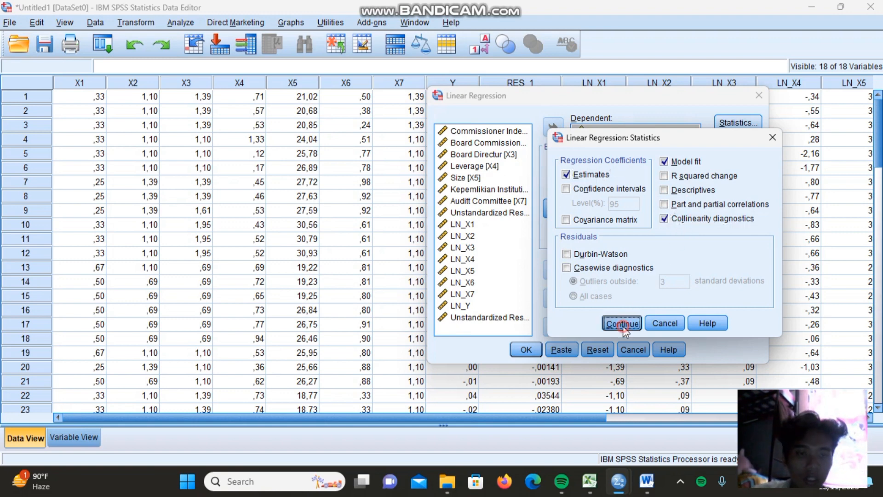
Set the regression to save unstandardized residuals, and run it on the original variables.
{"action": "left_click", "coordinate": [726, 141]}
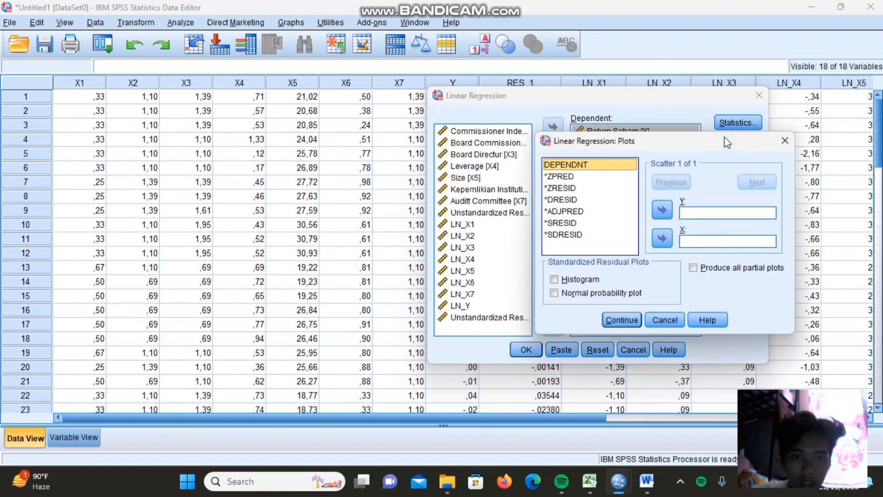
{"action": "left_click", "coordinate": [785, 136]}
{"action": "left_click", "coordinate": [743, 158]}
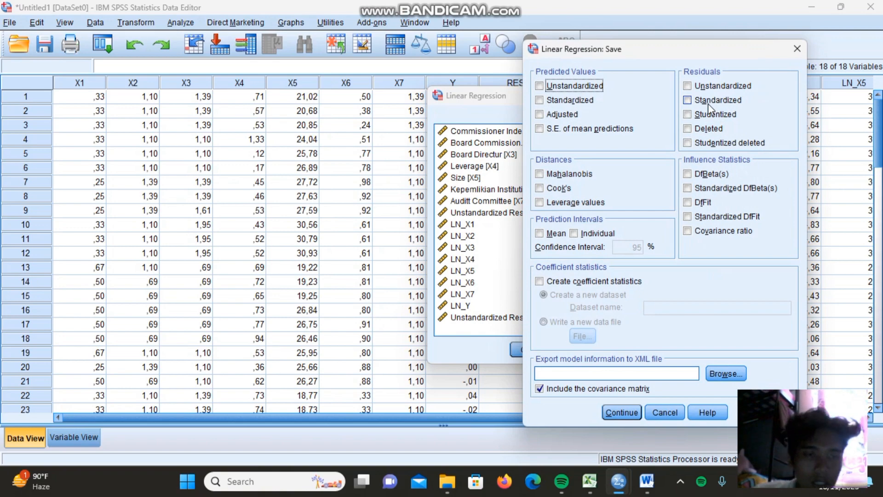
{"action": "left_click", "coordinate": [711, 87]}
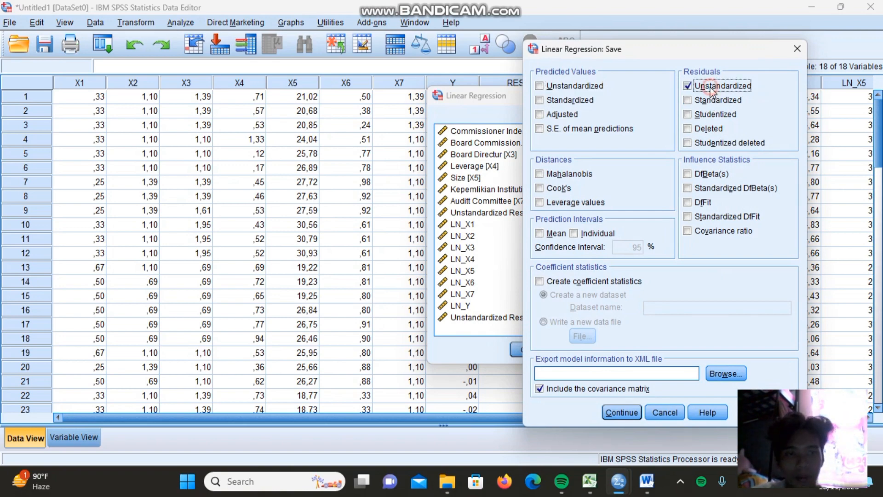
{"action": "left_click", "coordinate": [622, 412]}
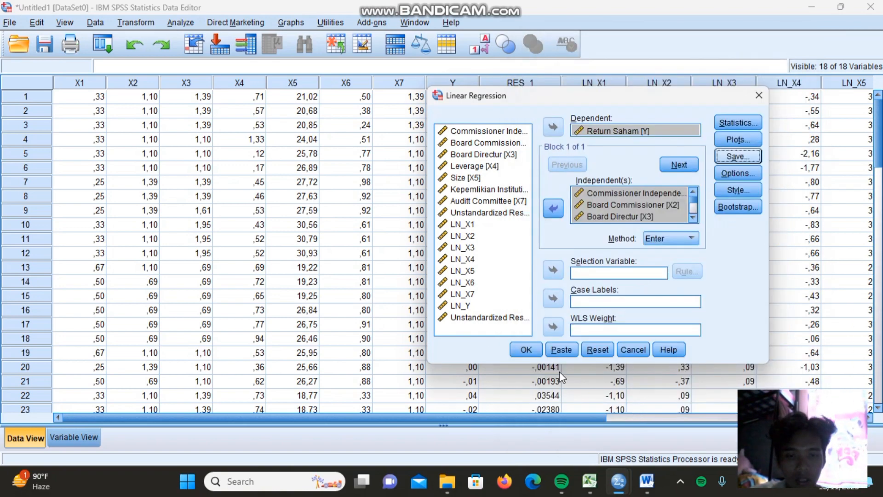
{"action": "left_click", "coordinate": [537, 355]}
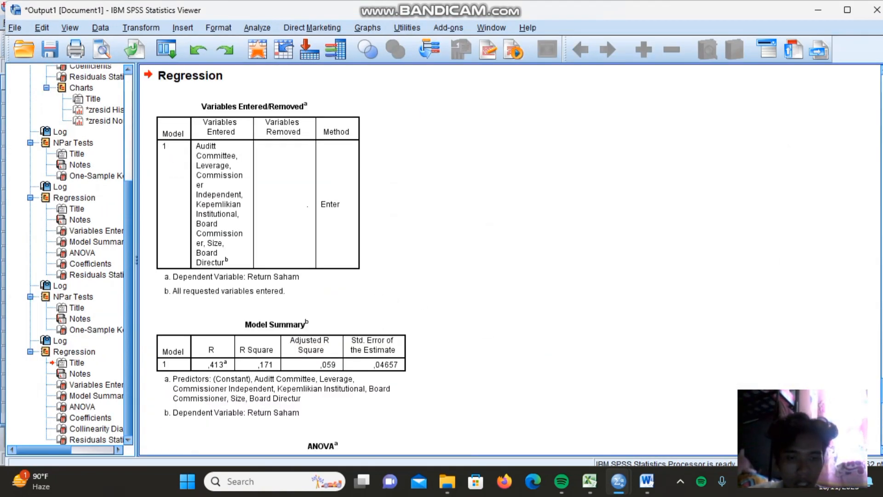
Copy the new regression's Coefficients table into the Word document TB 1_SBP_KELOMPOK 10, under the heading "Uji Multikolinearitas".
{"action": "scroll", "coordinate": [460, 258], "scroll_direction": "down", "scroll_amount": 10}
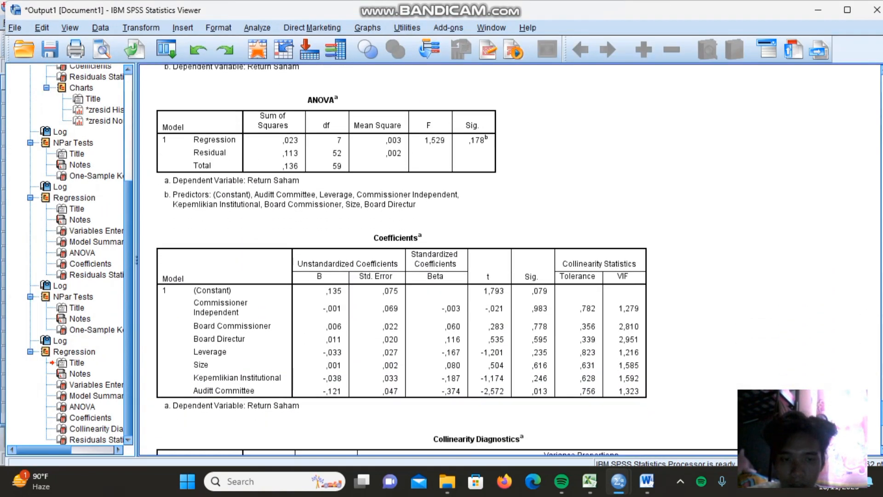
{"action": "scroll", "coordinate": [460, 258], "scroll_direction": "down", "scroll_amount": 5}
{"action": "scroll", "coordinate": [460, 258], "scroll_direction": "up", "scroll_amount": 4}
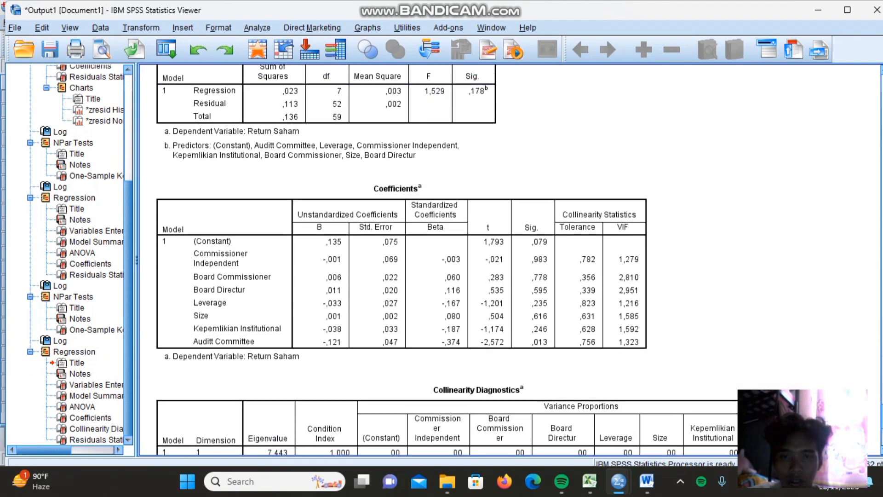
{"action": "scroll", "coordinate": [529, 363], "scroll_direction": "up", "scroll_amount": 1}
{"action": "left_click", "coordinate": [509, 319]}
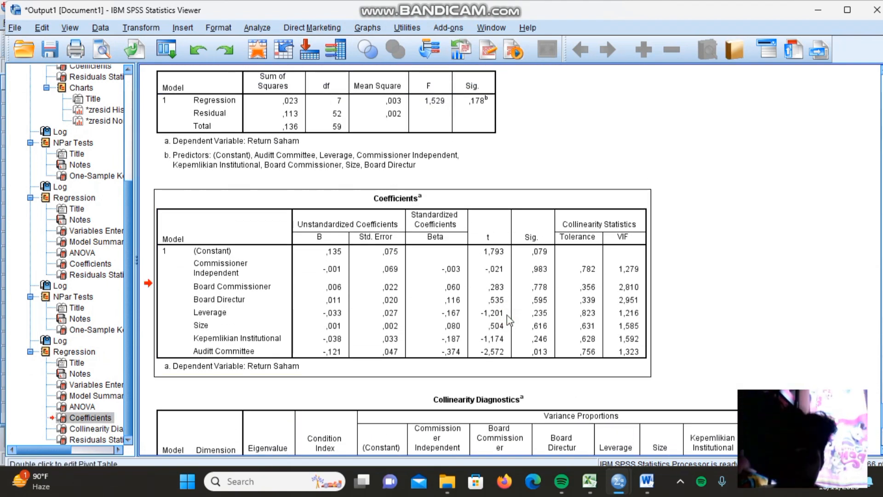
{"action": "key", "text": "alt+Tab"}
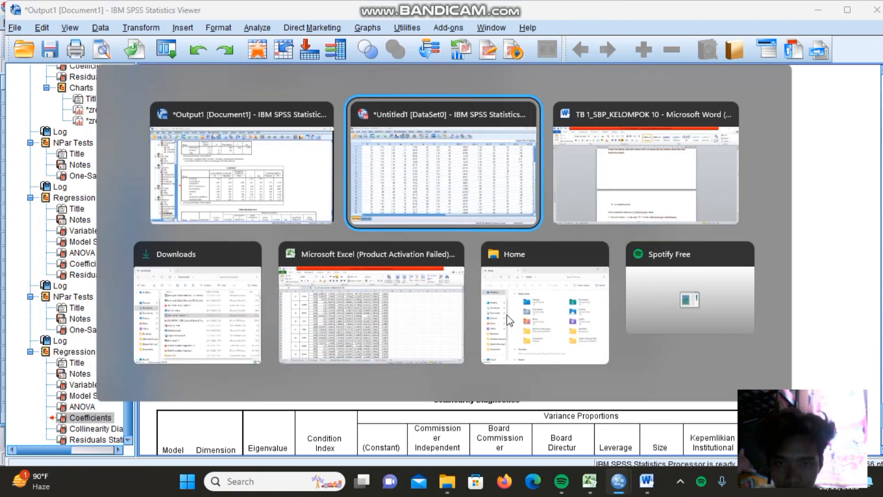
{"action": "key", "text": "ctrl+v"}
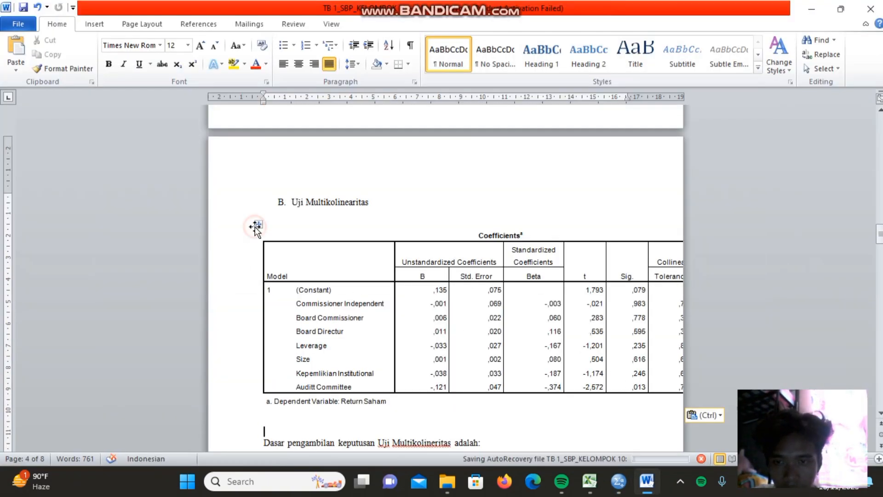
Move and slightly shrink the pasted Coefficients table so that all its columns fit within the page width below the heading.
{"action": "left_click", "coordinate": [258, 224]}
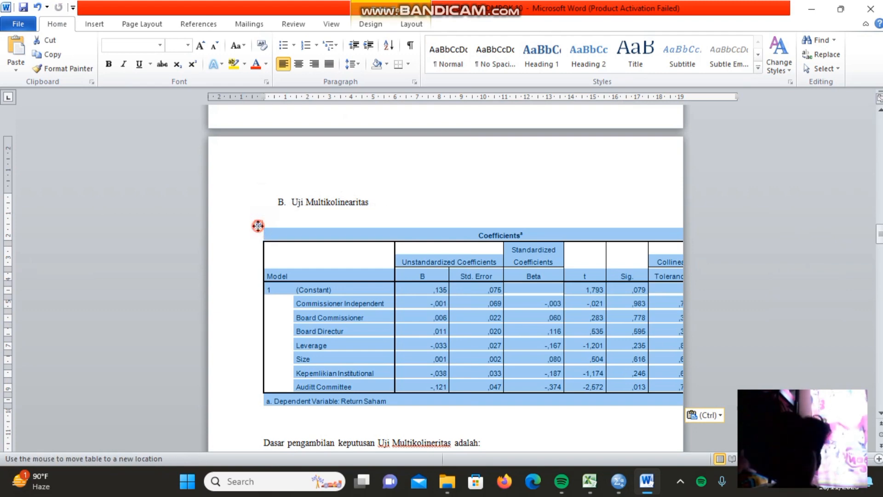
{"action": "left_click_drag", "start_coordinate": [258, 225], "coordinate": [204, 224]}
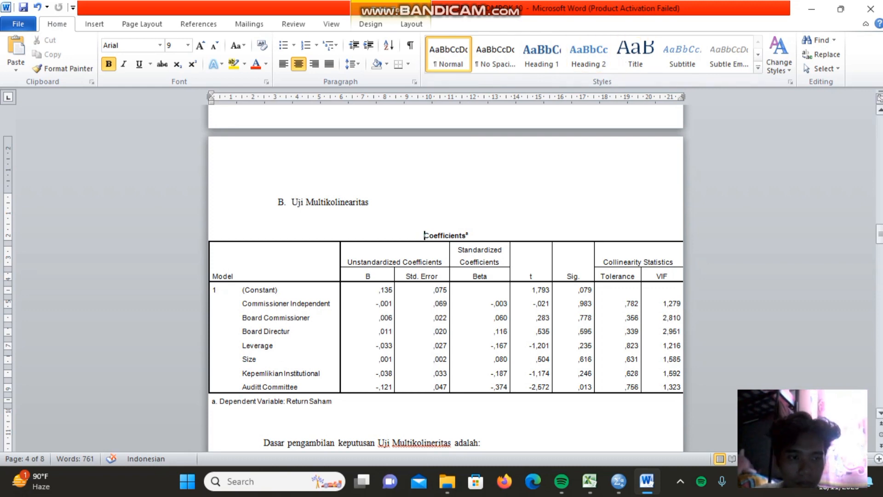
{"action": "left_click", "coordinate": [204, 224]}
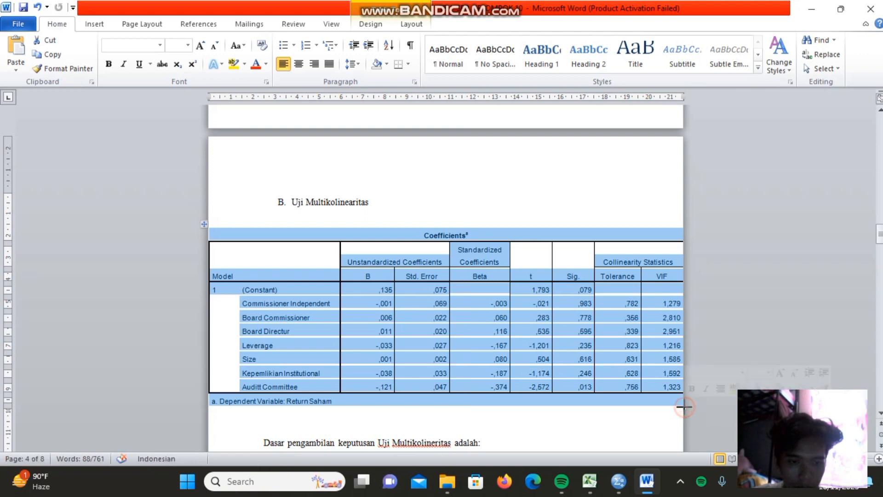
{"action": "left_click_drag", "start_coordinate": [684, 407], "coordinate": [668, 399]}
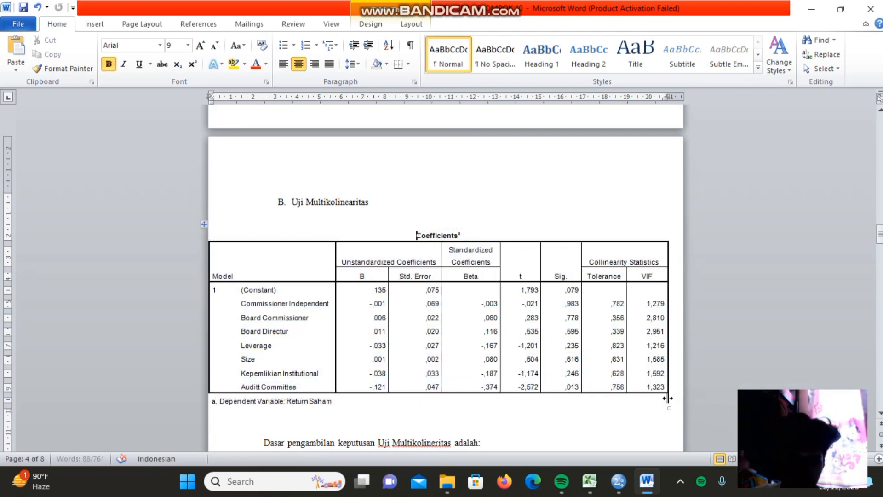
{"action": "left_click", "coordinate": [205, 224]}
{"action": "mouse_move", "coordinate": [211, 223]}
{"action": "left_mouse_down"}
{"action": "mouse_move", "coordinate": [240, 219]}
{"action": "mouse_move", "coordinate": [211, 214]}
{"action": "left_mouse_up"}
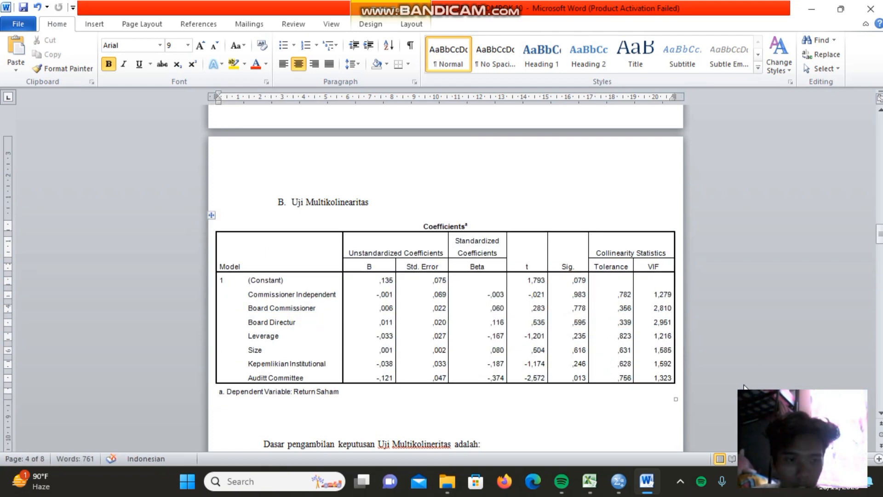
Delete the surplus blank lines between the Coefficients table and the "Dasar pengambilan keputusan" paragraph.
{"action": "scroll", "coordinate": [324, 330], "scroll_direction": "down", "scroll_amount": 3}
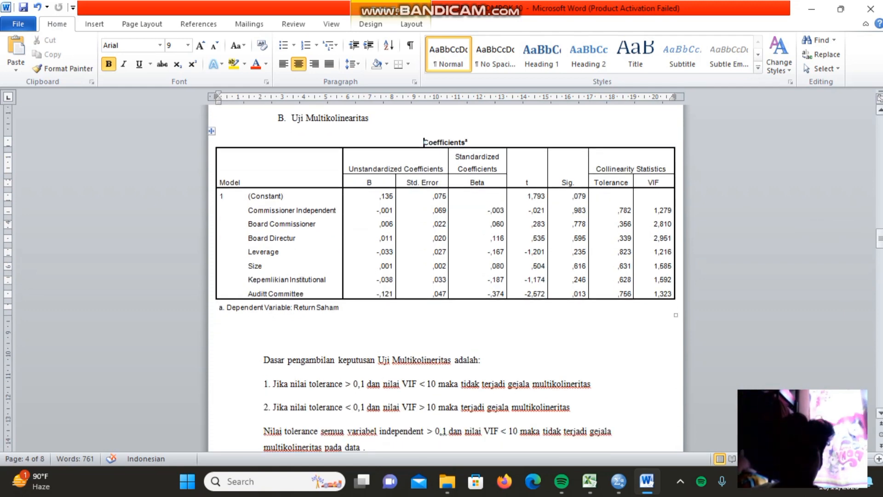
{"action": "left_click", "coordinate": [259, 349]}
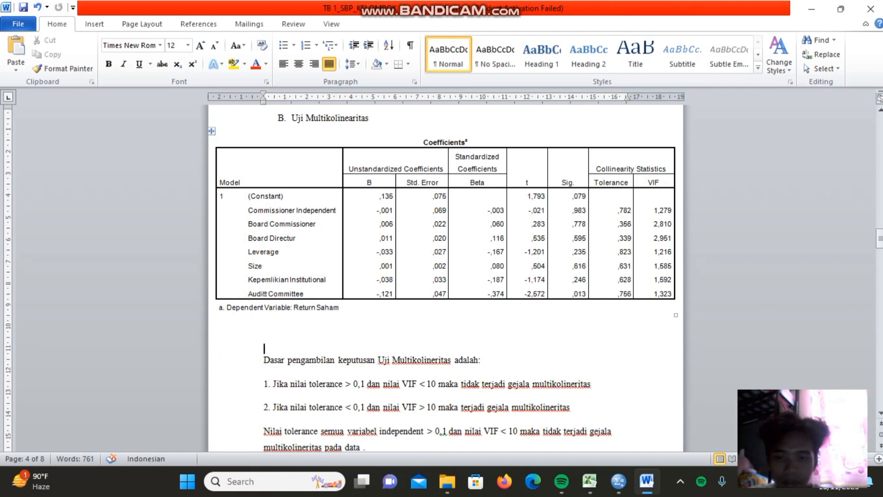
{"action": "key", "text": "BackSpace"}
{"action": "key", "text": "BackSpace"}
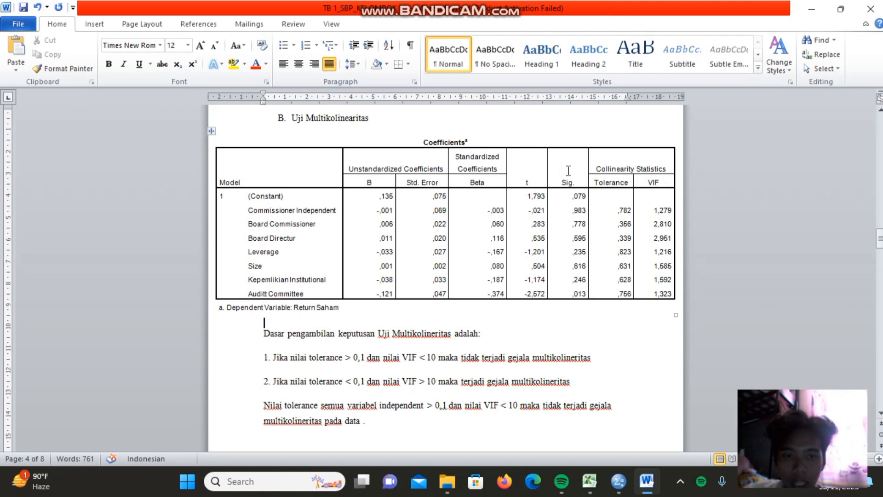
Examine the Tolerance and VIF columns of the Coefficients table against the multicollinearity criteria written below it.
{"action": "left_click_drag", "start_coordinate": [594, 183], "coordinate": [627, 182]}
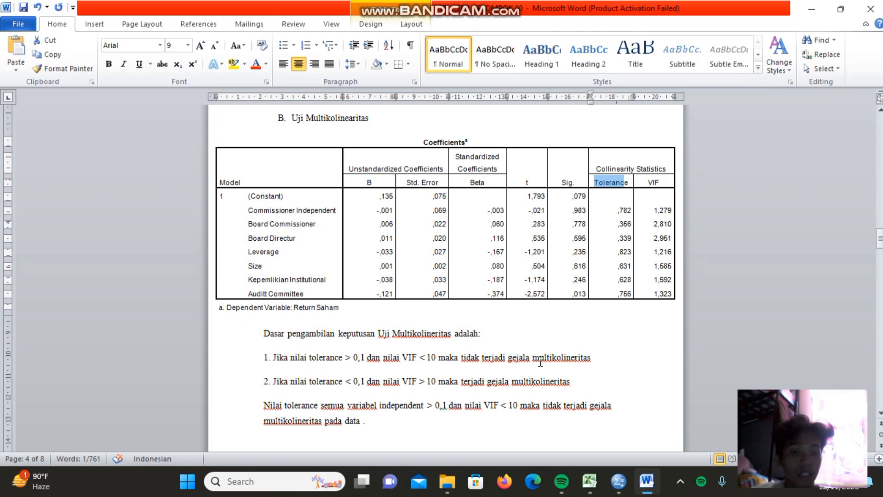
{"action": "left_click", "coordinate": [616, 195]}
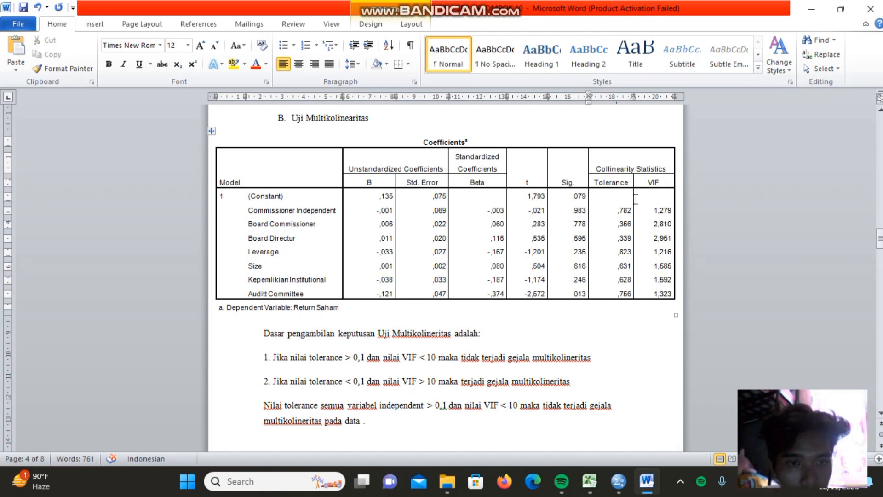
{"action": "left_click", "coordinate": [596, 181]}
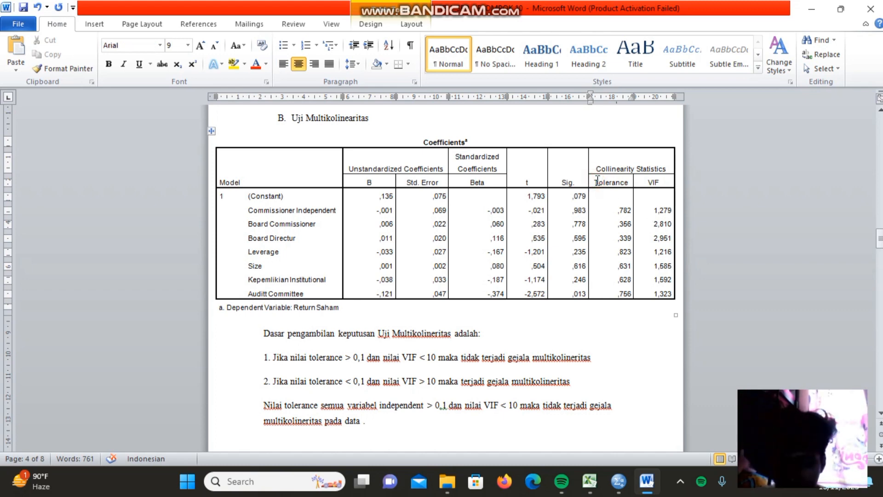
Highlight the Tolerance and VIF columns of the Coefficients table in yellow, including their headings and all variable rows.
{"action": "key", "text": "shift+Right"}
{"action": "key", "text": "shift+Right"}
{"action": "key", "text": "shift+Right"}
{"action": "key", "text": "shift+Right"}
{"action": "key", "text": "shift+Right"}
{"action": "key", "text": "shift+Right"}
{"action": "key", "text": "shift+Right"}
{"action": "key", "text": "shift+Right"}
{"action": "key", "text": "shift+Right"}
{"action": "key", "text": "shift+Right"}
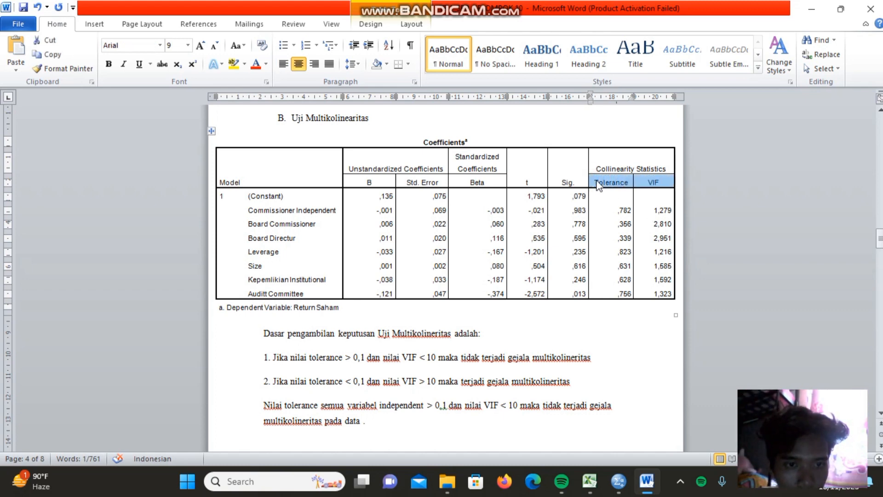
{"action": "key", "text": "shift+Down"}
{"action": "key", "text": "shift+Down"}
{"action": "key", "text": "shift+Down"}
{"action": "key", "text": "shift+Down"}
{"action": "key", "text": "shift+Down"}
{"action": "key", "text": "shift+Down"}
{"action": "key", "text": "shift+Down"}
{"action": "key", "text": "shift+Down"}
{"action": "key", "text": "shift+Down"}
{"action": "key", "text": "shift+Up"}
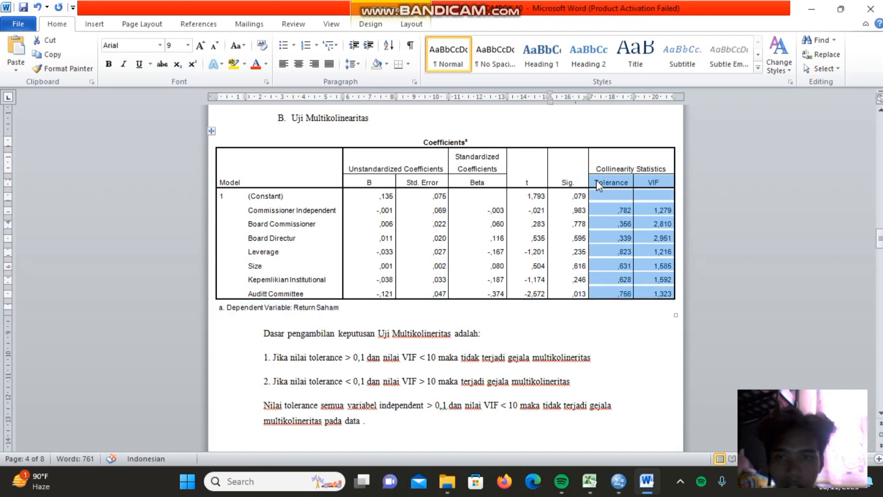
{"action": "left_click", "coordinate": [233, 64]}
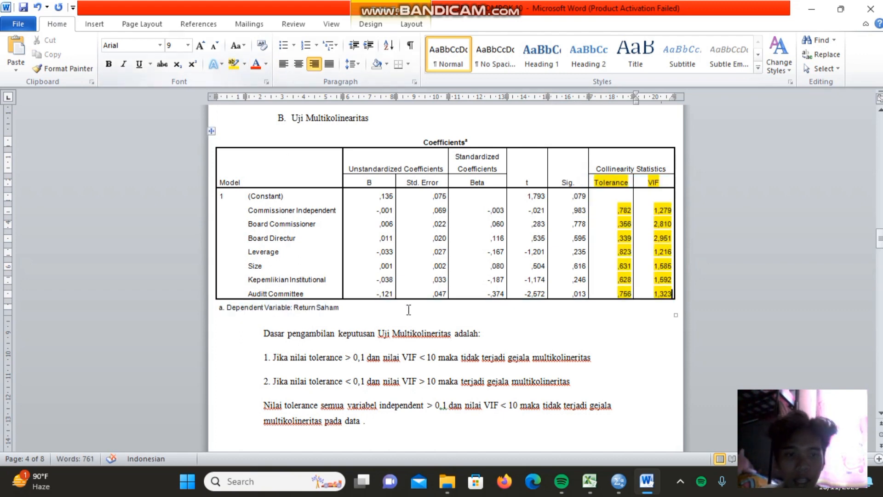
{"action": "left_click", "coordinate": [510, 347]}
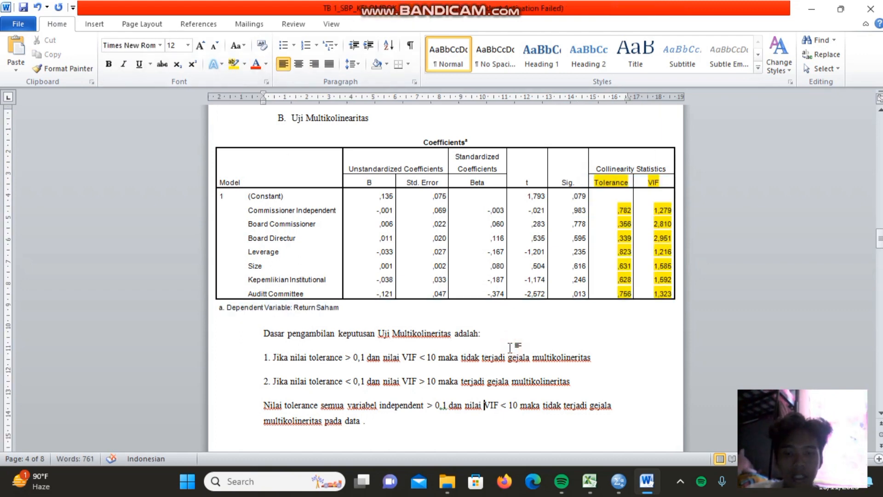
{"action": "key", "text": "Down"}
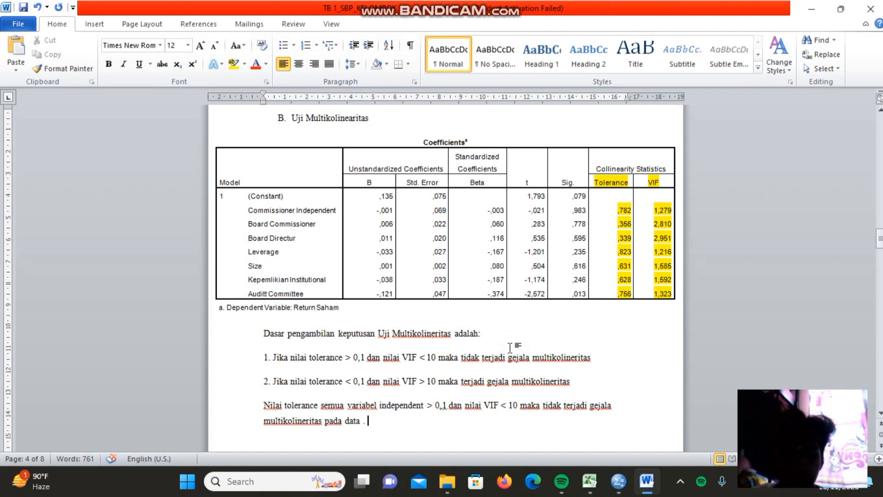
{"action": "key", "text": "Return"}
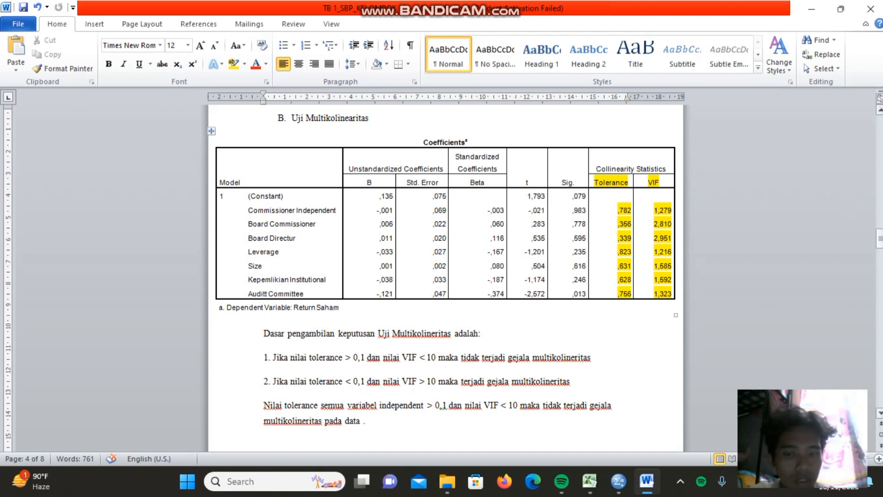
{"action": "left_click", "coordinate": [880, 238]}
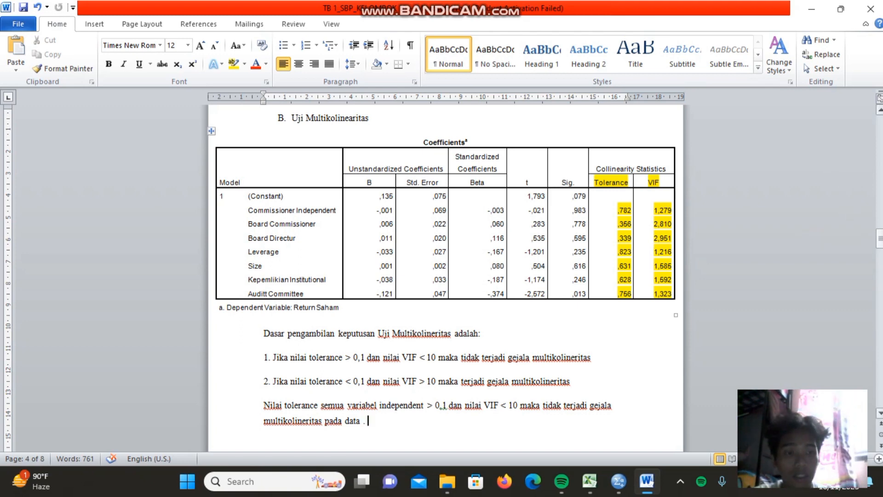
{"action": "mouse_move", "coordinate": [880, 239]}
{"action": "left_mouse_down"}
{"action": "mouse_move", "coordinate": [880, 270]}
{"action": "mouse_move", "coordinate": [880, 237]}
{"action": "left_mouse_up"}
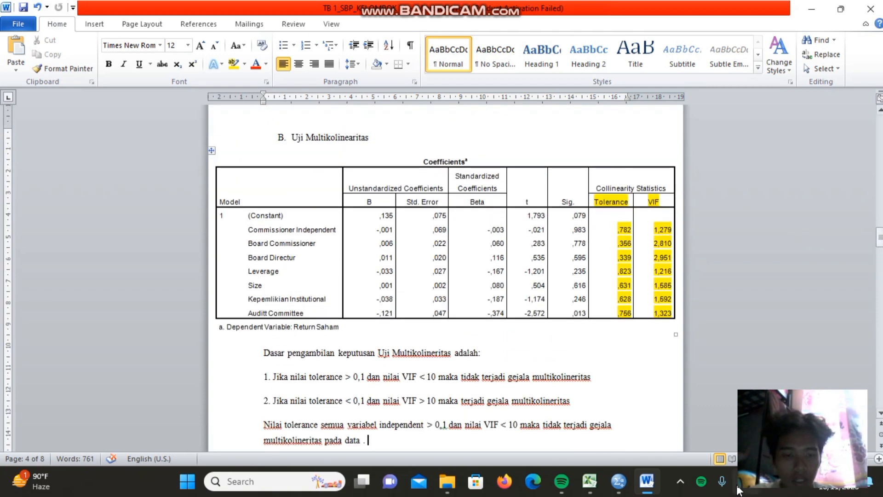
Switch to the SPSS Data Editor and clear the leftover LN_Y = LN(Y) definition from Compute Variable.
{"action": "mouse_move", "coordinate": [661, 484]}
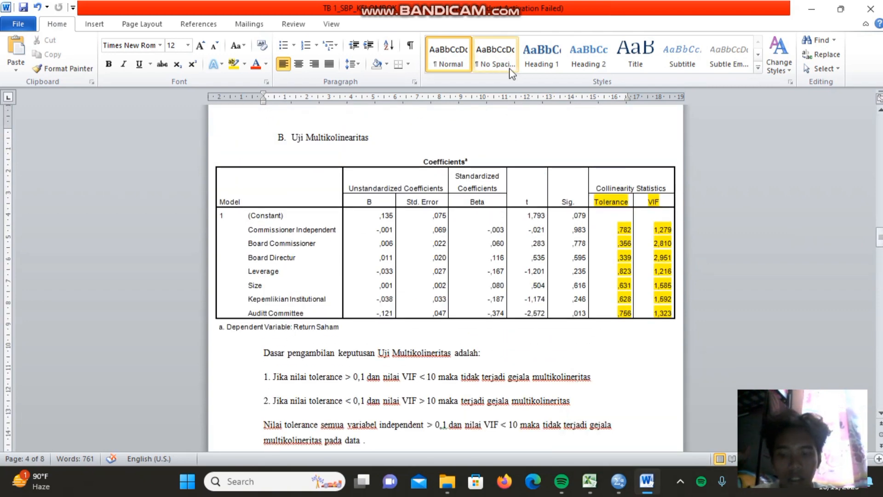
{"action": "key", "text": "alt+Tab"}
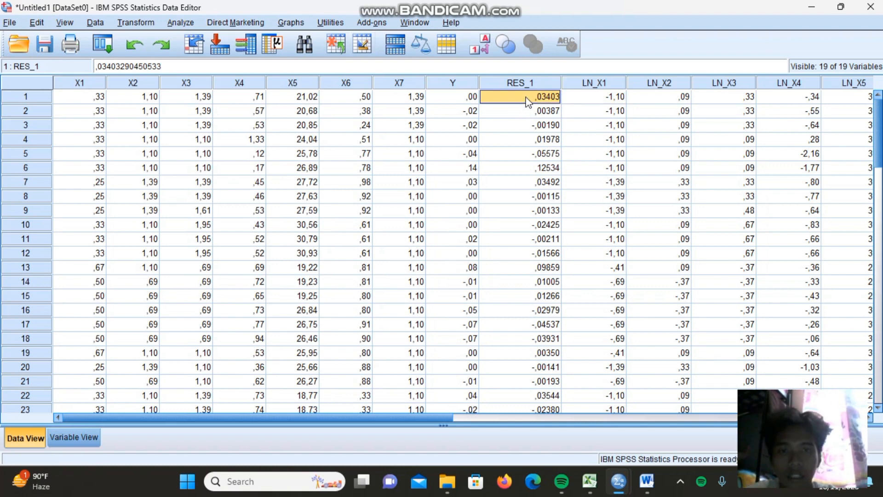
{"action": "left_click", "coordinate": [529, 81]}
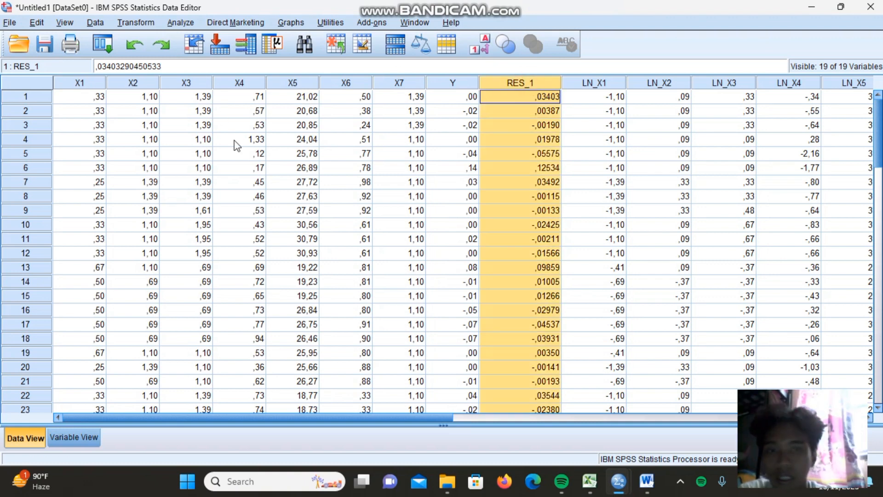
{"action": "left_click", "coordinate": [149, 25]}
{"action": "left_click", "coordinate": [164, 40]}
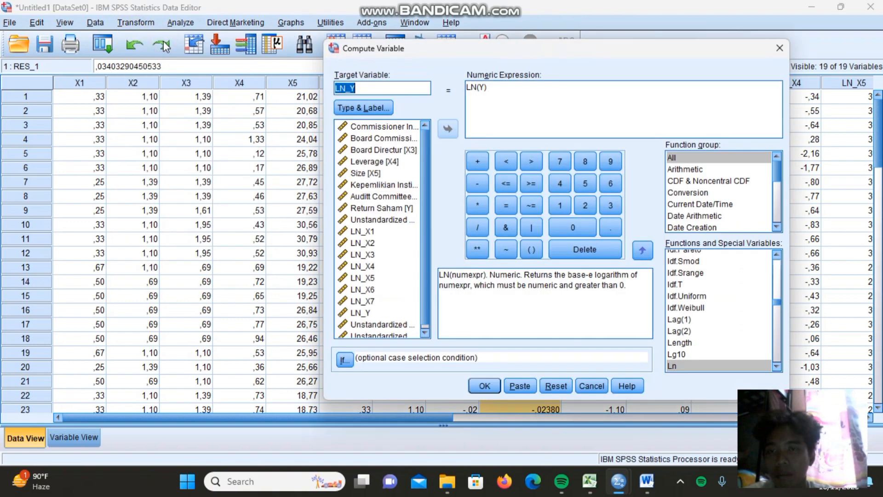
{"action": "key", "text": "BackSpace"}
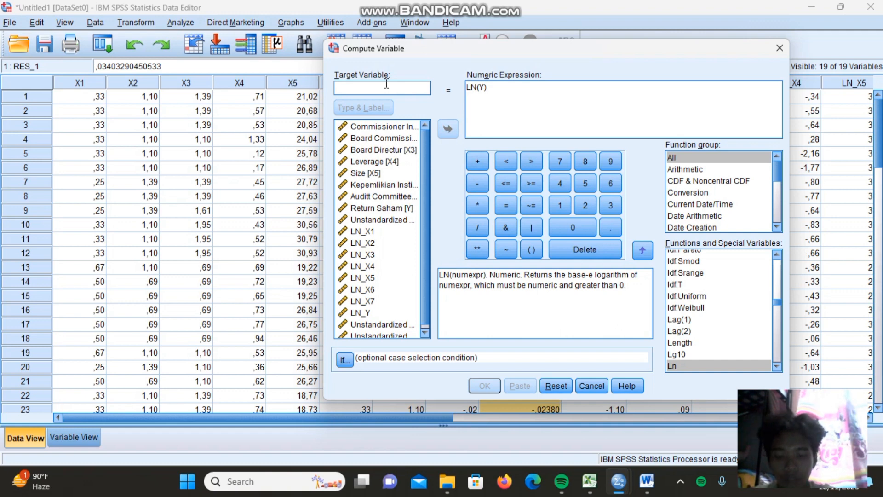
{"action": "type", "text": "ABS"}
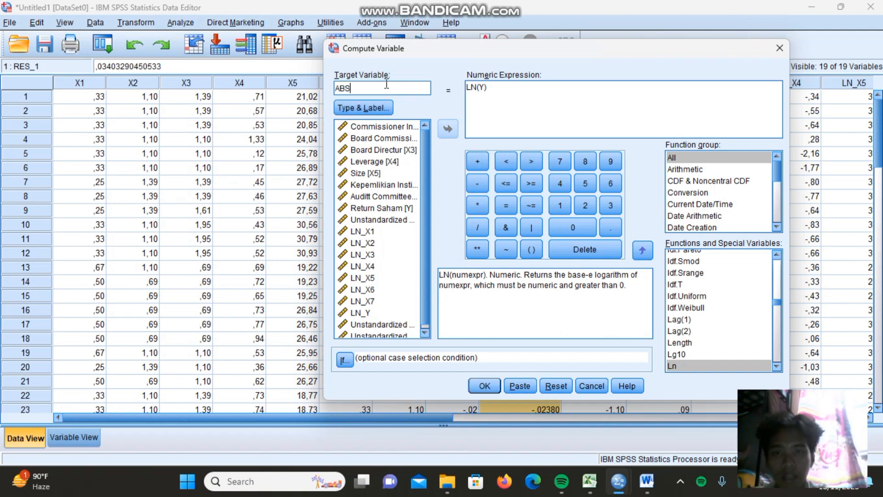
{"action": "left_click", "coordinate": [494, 90]}
{"action": "left_click", "coordinate": [555, 386]}
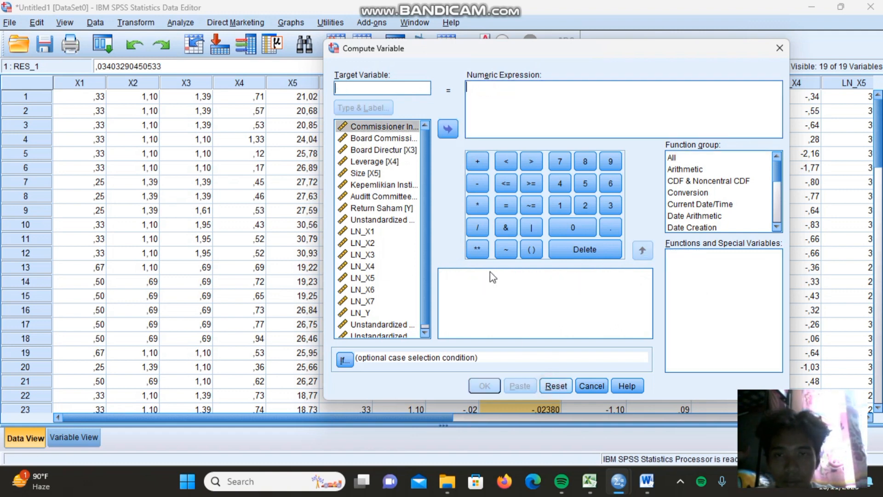
Compute a new variable ABS as the absolute value of the first unstandardized residual, ABS(RES_1).
{"action": "left_click", "coordinate": [394, 85]}
{"action": "type", "text": "ABS"}
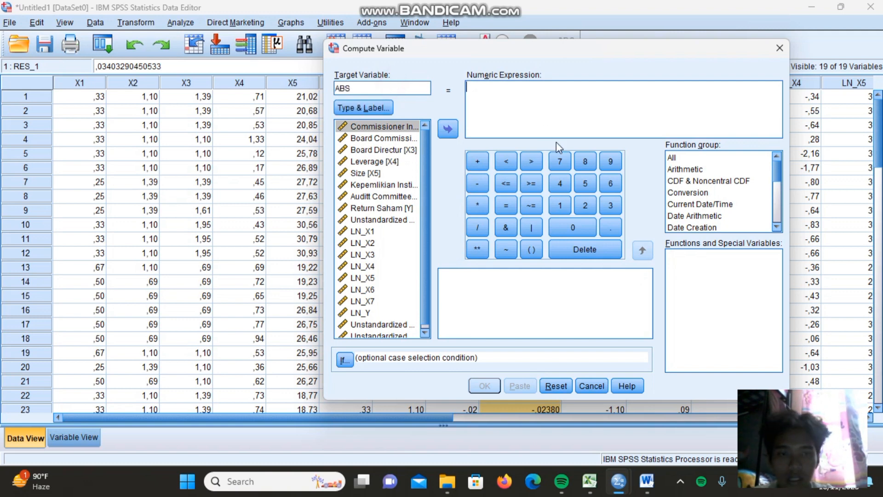
{"action": "left_click", "coordinate": [696, 171]}
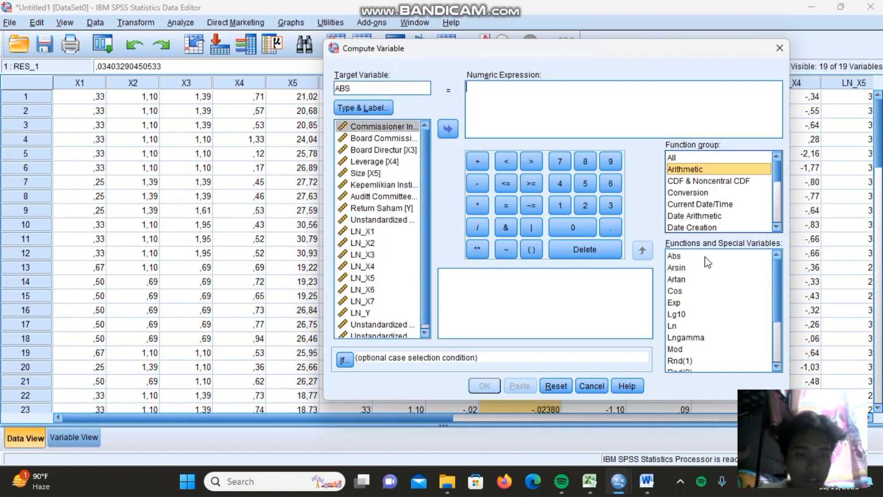
{"action": "double_click", "coordinate": [673, 255]}
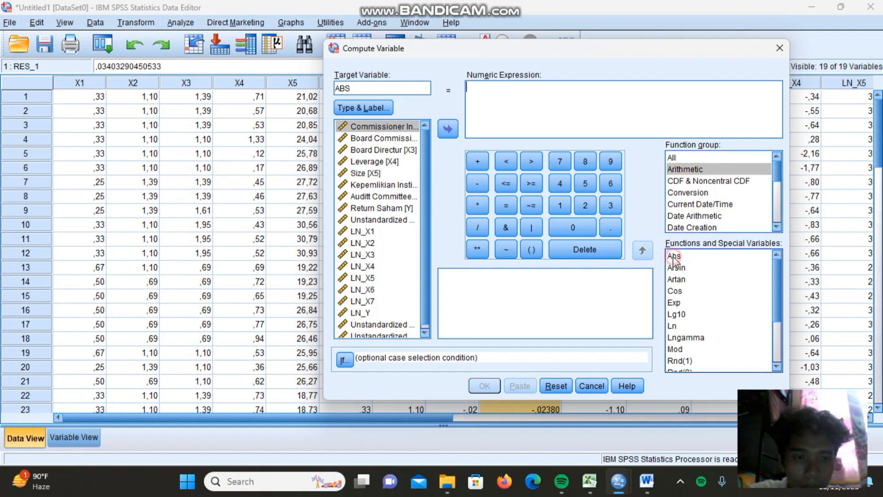
{"action": "double_click", "coordinate": [404, 221]}
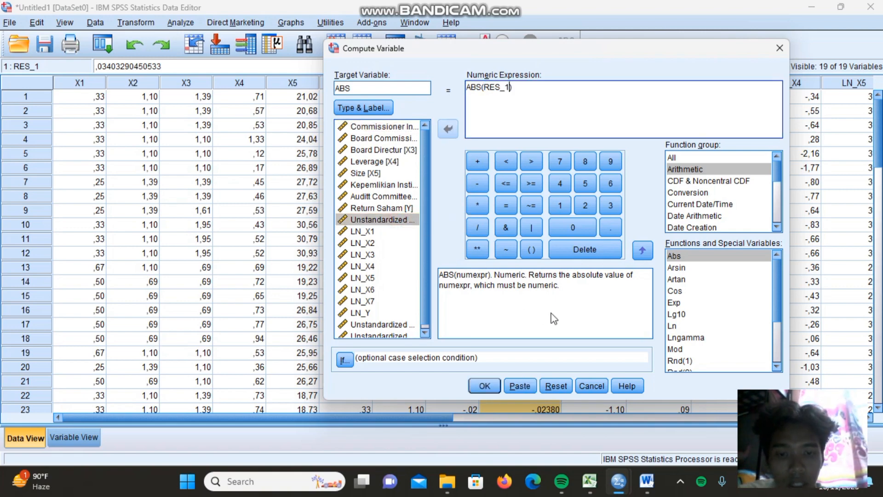
{"action": "left_click", "coordinate": [484, 385]}
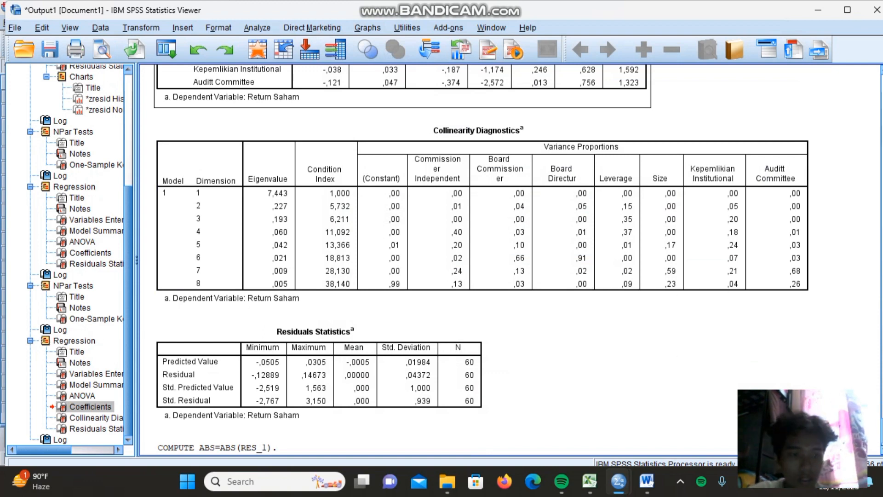
Check the output log of the computation and the values in the new ABS column of the data set.
{"action": "scroll", "coordinate": [481, 265], "scroll_direction": "up", "scroll_amount": 6}
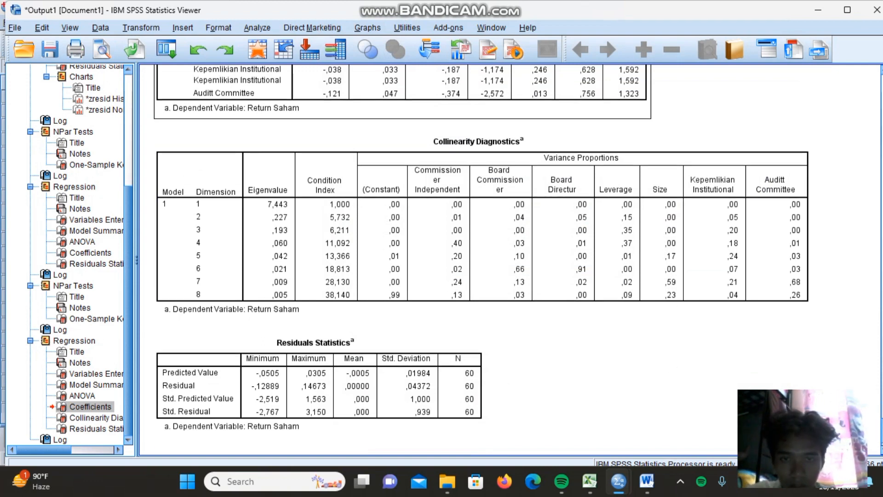
{"action": "scroll", "coordinate": [878, 403], "scroll_direction": "up", "scroll_amount": 10}
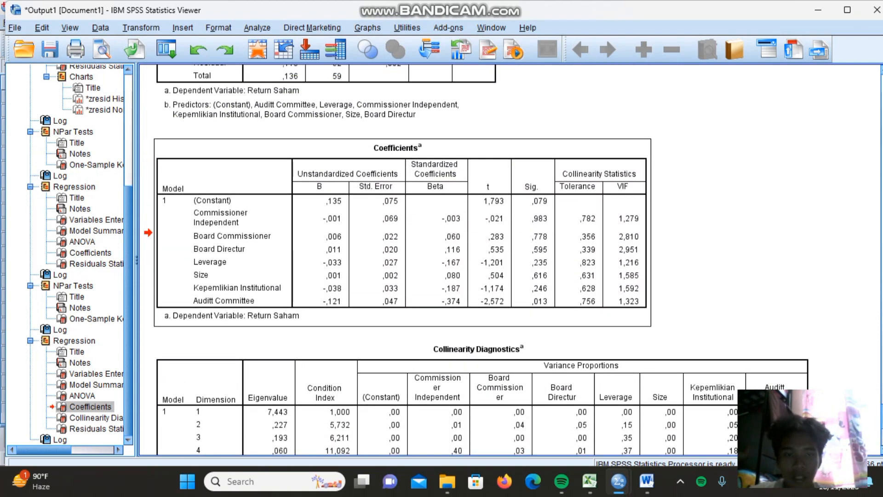
{"action": "left_click_drag", "start_coordinate": [878, 404], "coordinate": [882, 466]}
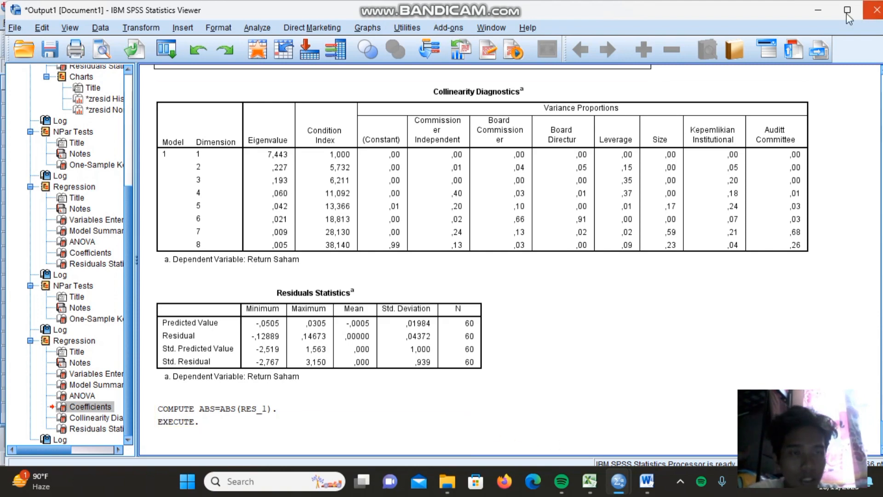
{"action": "left_click", "coordinate": [818, 9]}
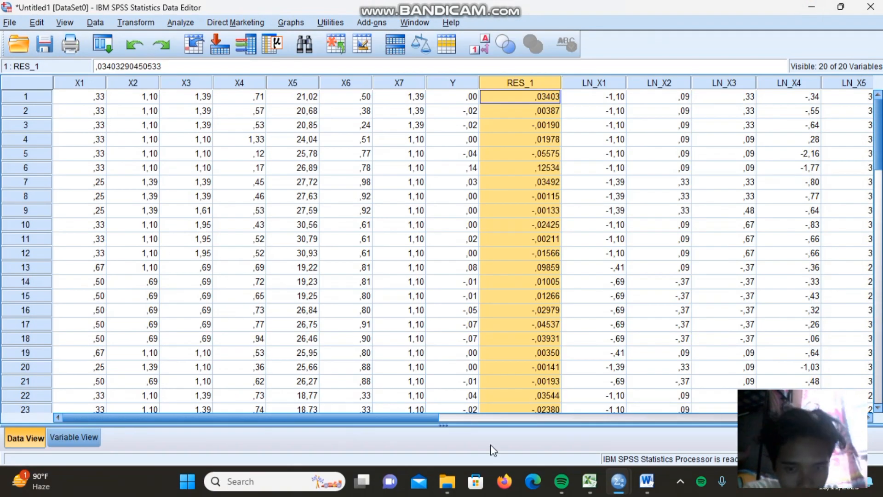
{"action": "left_click_drag", "start_coordinate": [382, 419], "coordinate": [672, 445]}
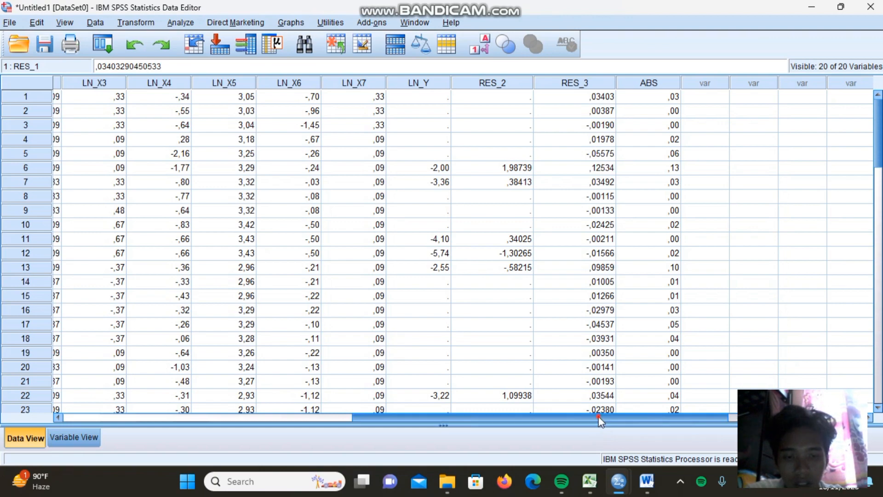
{"action": "left_click_drag", "start_coordinate": [600, 418], "coordinate": [271, 384]}
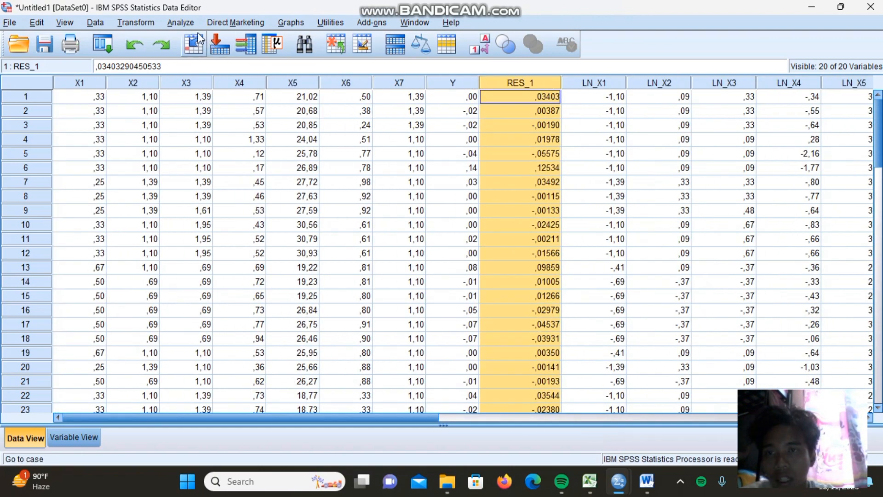
Reset the Linear Regression settings and assign ABS as the dependent variable.
{"action": "left_click", "coordinate": [183, 23]}
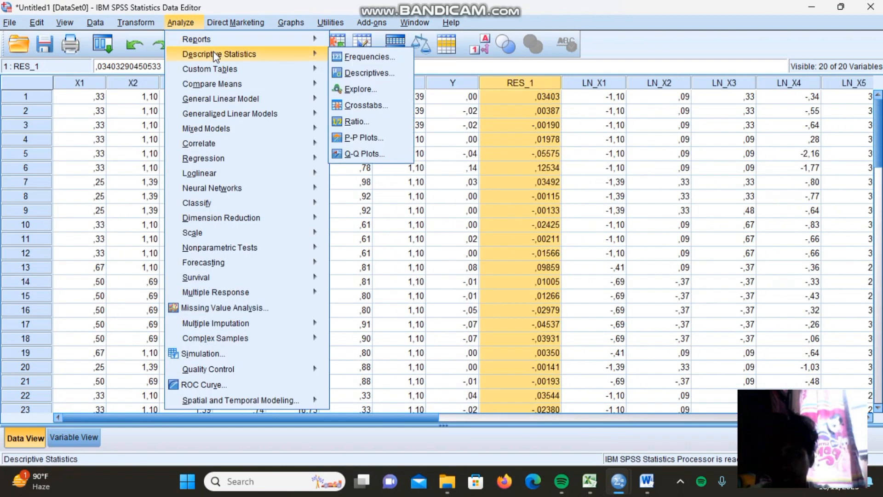
{"action": "mouse_move", "coordinate": [257, 177]}
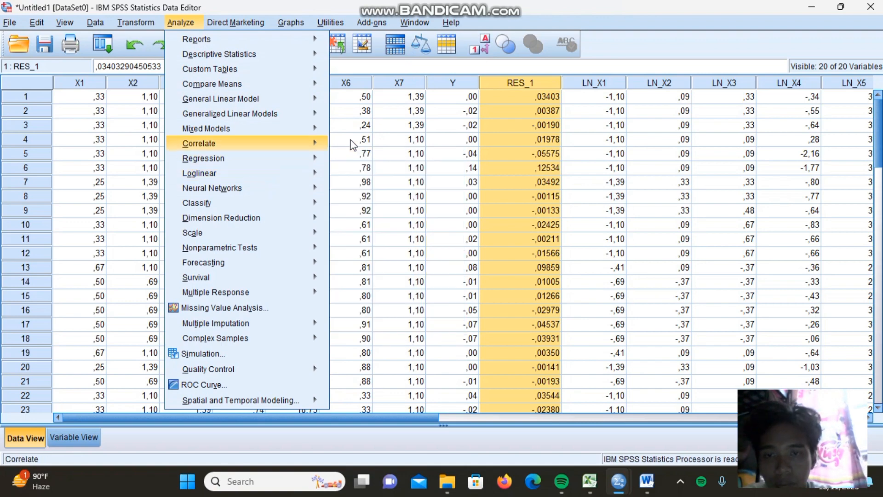
{"action": "mouse_move", "coordinate": [300, 161]}
{"action": "left_click", "coordinate": [345, 174]}
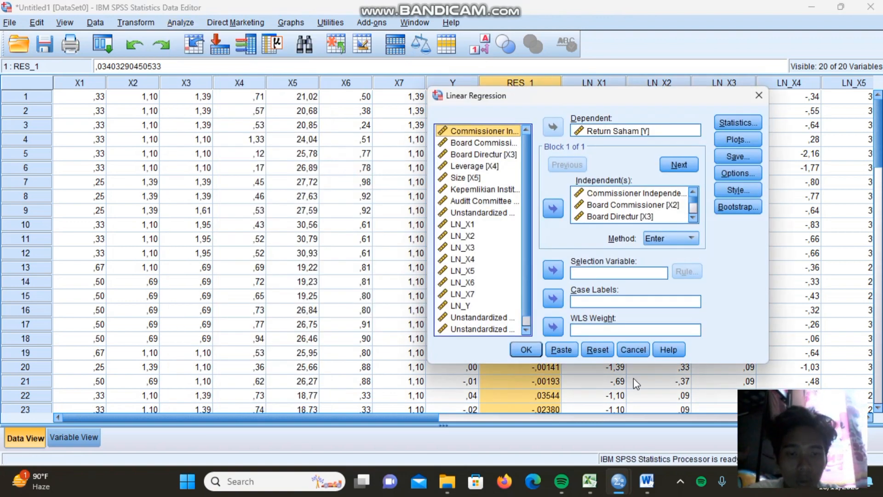
{"action": "left_click", "coordinate": [598, 351]}
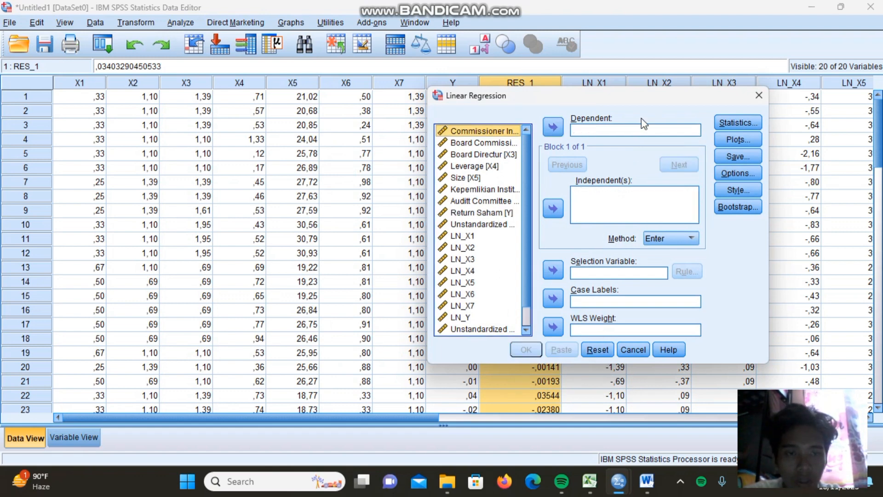
{"action": "scroll", "coordinate": [526, 215], "scroll_direction": "down", "scroll_amount": 2}
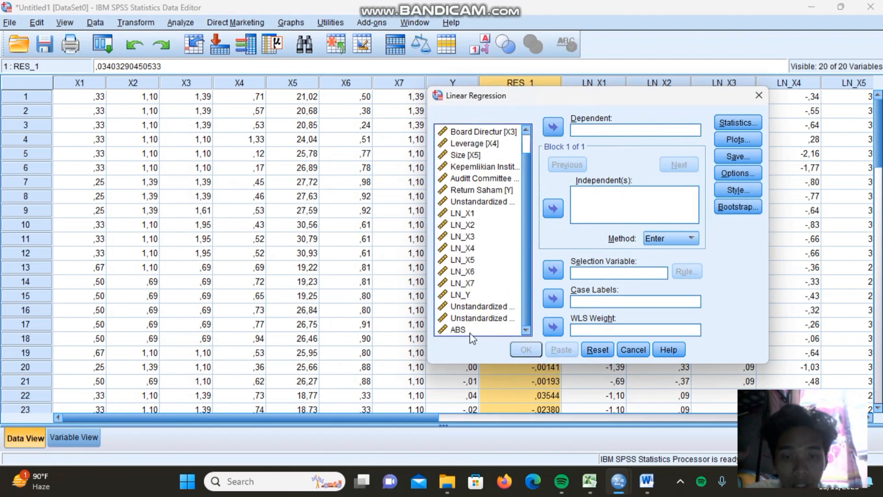
{"action": "left_click", "coordinate": [468, 330]}
{"action": "left_click", "coordinate": [553, 127]}
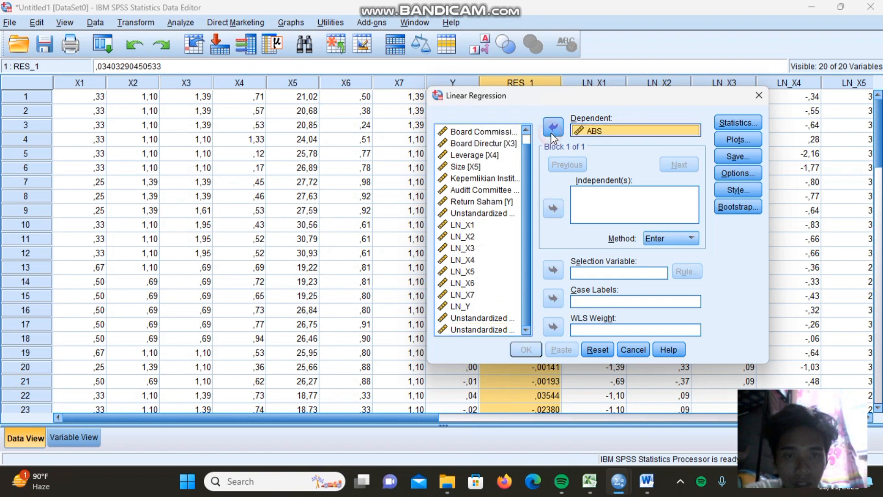
Add the seven predictors from Commissioner Independent (X1) through Auditt Committee (X7) as independent variables of the ABS regression.
{"action": "scroll", "coordinate": [518, 172], "scroll_direction": "up", "scroll_amount": 1}
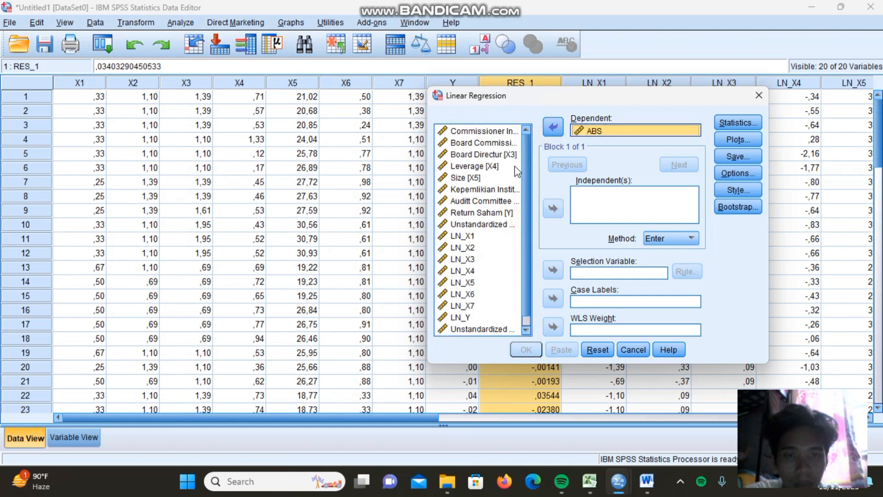
{"action": "left_click", "coordinate": [484, 131]}
{"action": "key", "text": "shift+Down"}
{"action": "key", "text": "shift+Down"}
{"action": "key", "text": "shift+Down"}
{"action": "key", "text": "shift+Down"}
{"action": "key", "text": "shift+Down"}
{"action": "key", "text": "shift+Down"}
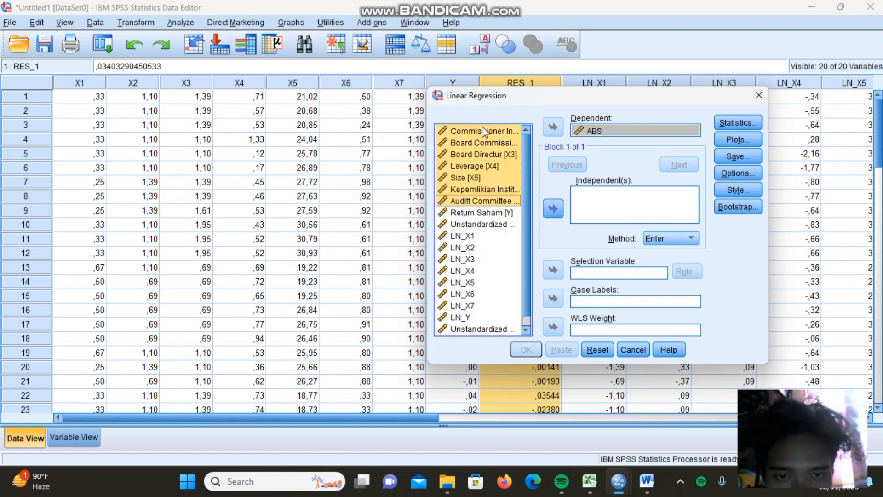
{"action": "left_click", "coordinate": [553, 209]}
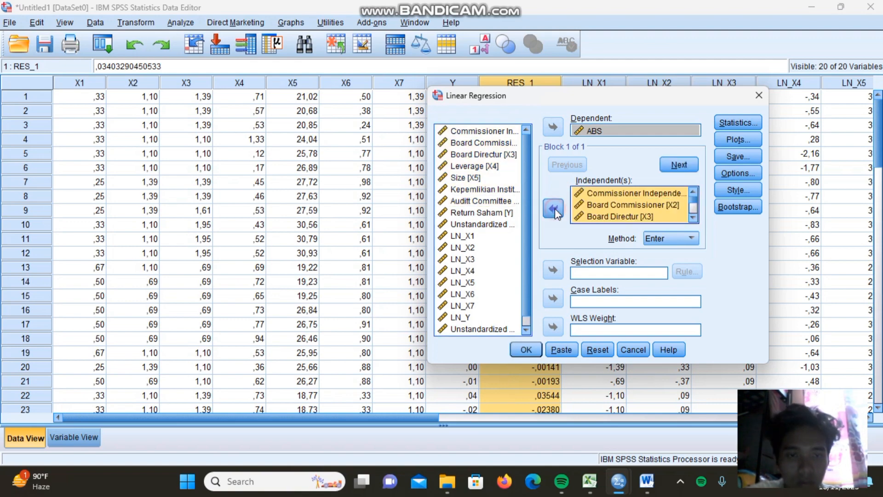
Run the linear regression on ABS and examine the significance values in its Coefficients table.
{"action": "left_click", "coordinate": [529, 347]}
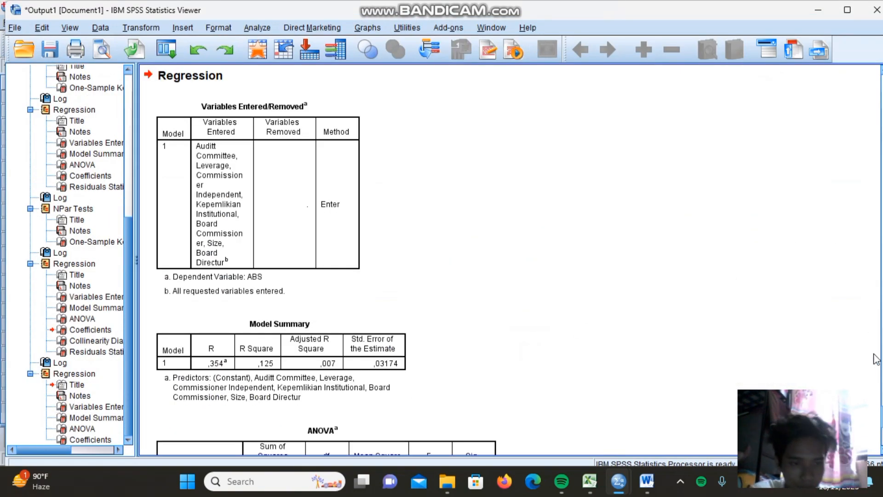
{"action": "scroll", "coordinate": [506, 258], "scroll_direction": "down", "scroll_amount": 10}
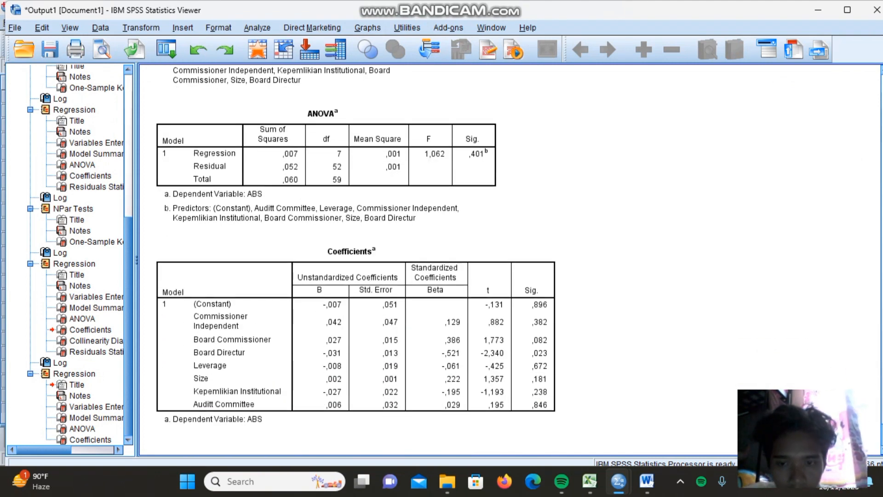
{"action": "left_click", "coordinate": [541, 385]}
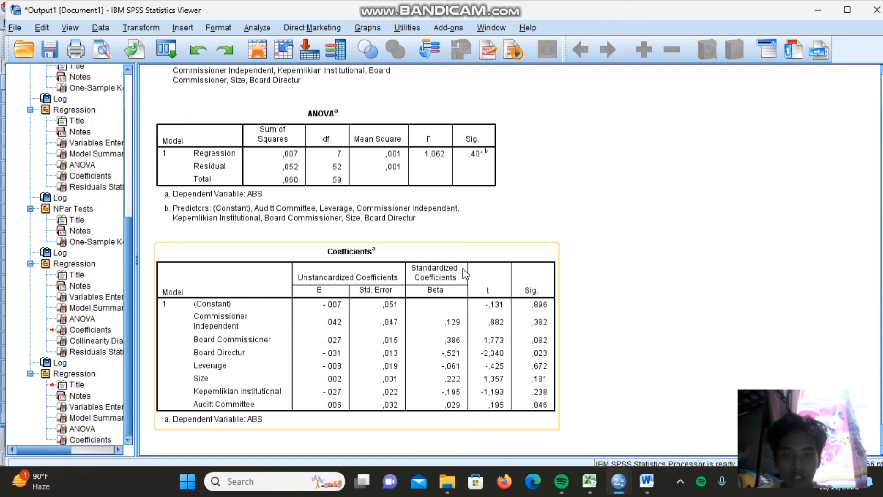
{"action": "left_click", "coordinate": [654, 301]}
{"action": "left_click", "coordinate": [512, 244]}
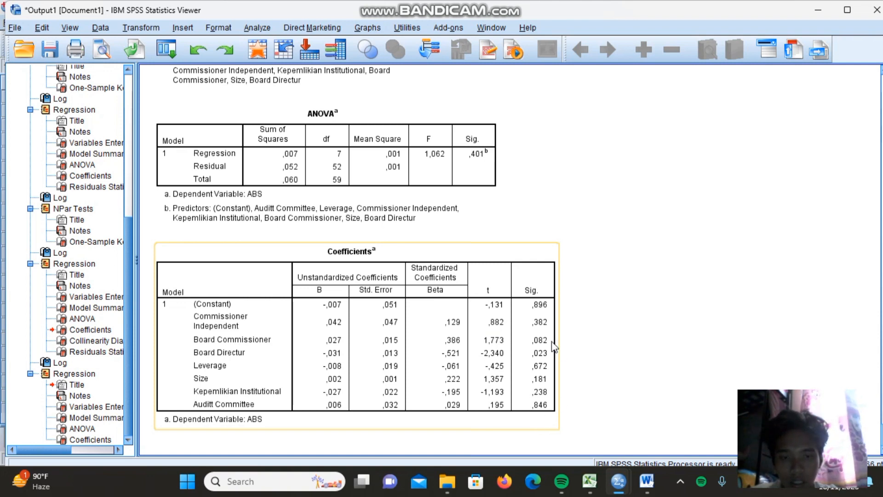
{"action": "left_click", "coordinate": [533, 343]}
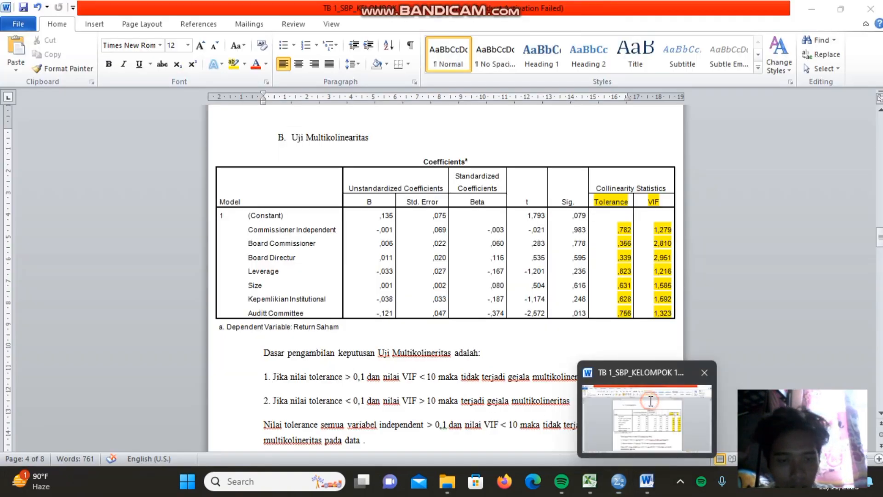
Switch to the Word report and compare the Coefficients table under C. Uji Heterosidastitas with the SPSS regression output.
{"action": "left_click", "coordinate": [653, 407]}
{"action": "left_click_drag", "start_coordinate": [879, 237], "coordinate": [882, 278]}
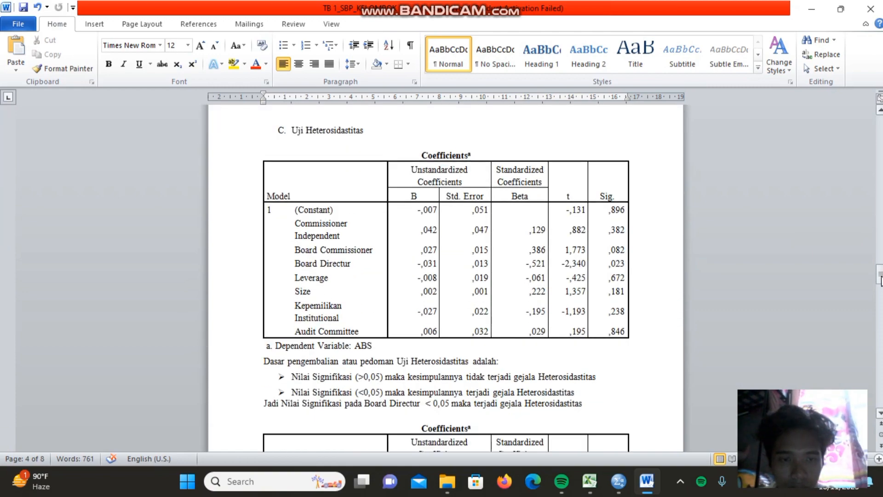
{"action": "key", "text": "alt+Tab"}
{"action": "key", "text": "alt+Tab"}
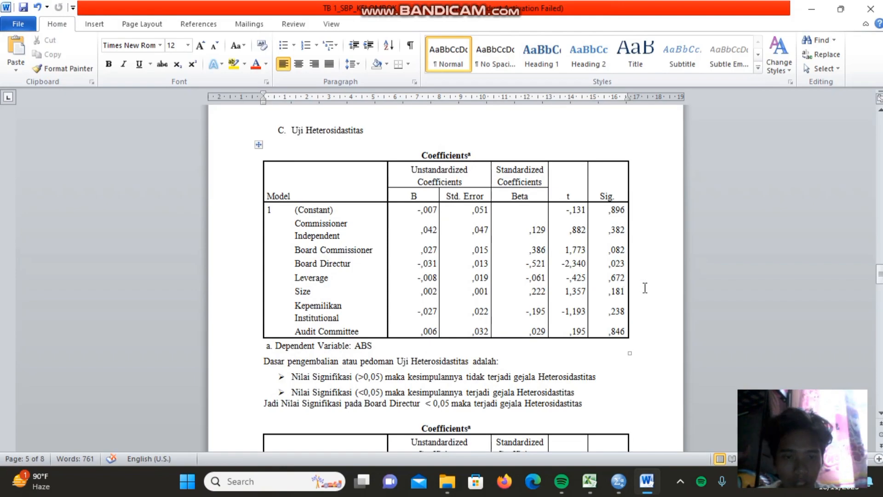
{"action": "key", "text": "alt+Tab"}
{"action": "key", "text": "alt+Tab"}
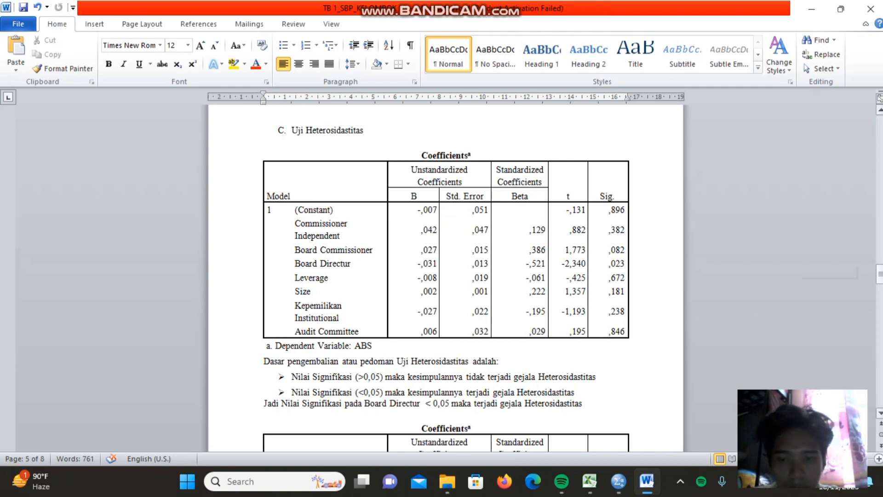
{"action": "scroll", "coordinate": [879, 274], "scroll_direction": "down", "scroll_amount": 2}
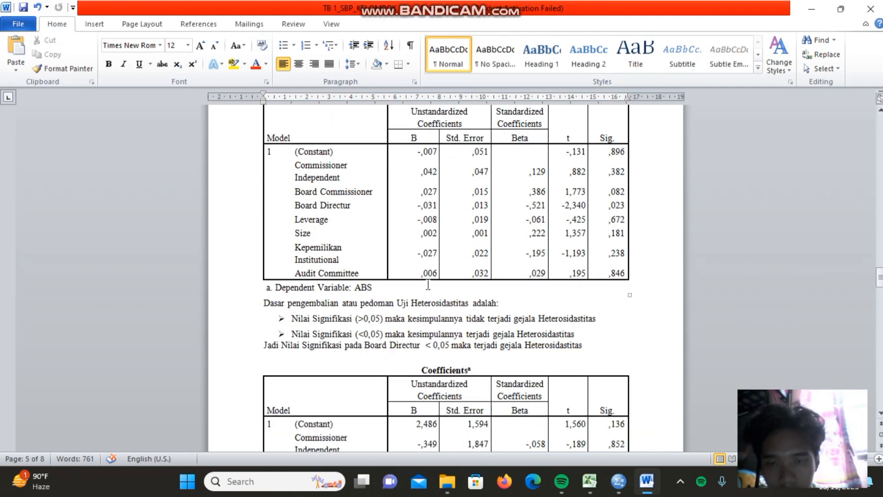
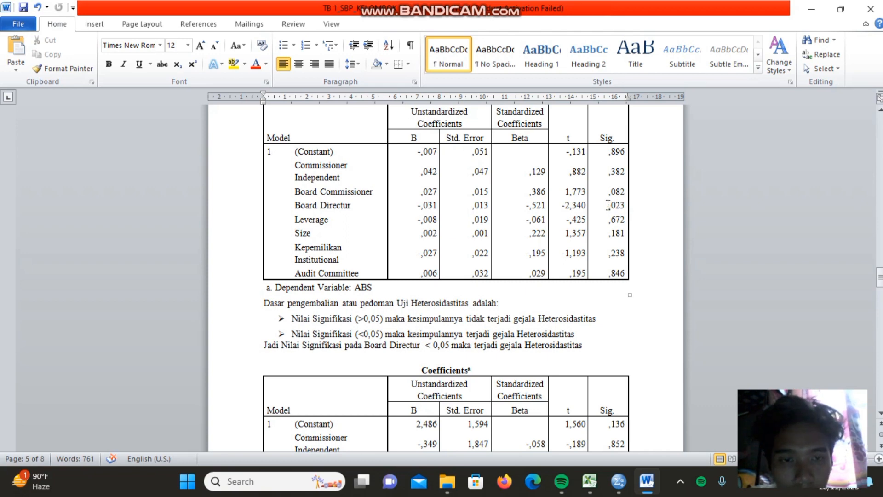
Highlight the Sig. value of Board Directur in yellow in the Uji Heterosidastitas Coefficients table.
{"action": "left_click_drag", "start_coordinate": [608, 205], "coordinate": [627, 205]}
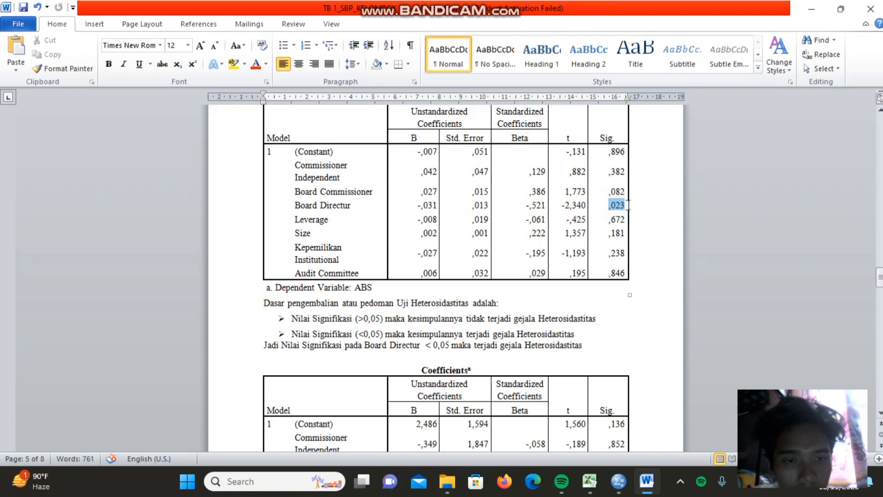
{"action": "left_click", "coordinate": [233, 63]}
{"action": "left_click", "coordinate": [356, 290]}
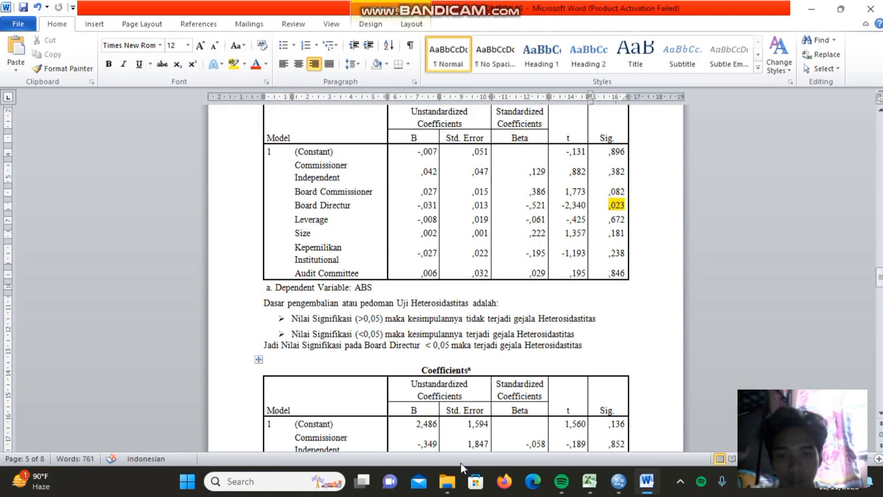
{"action": "left_click", "coordinate": [626, 205]}
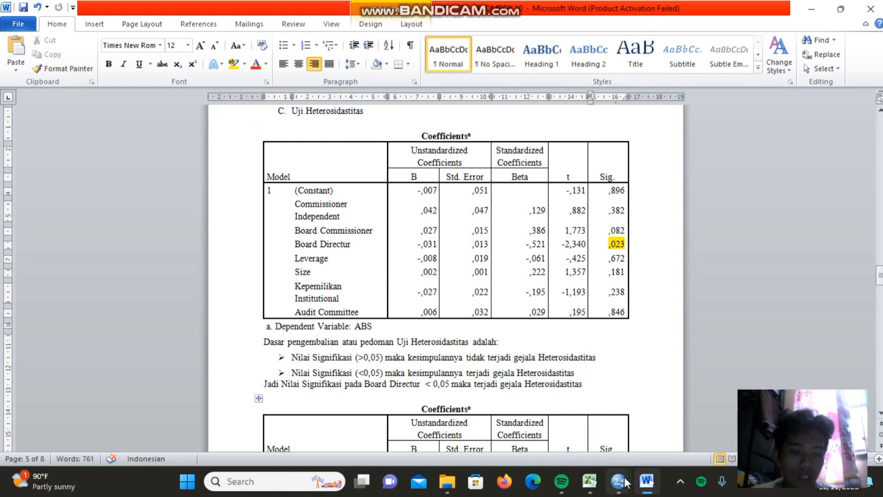
Return to the SPSS data set and recompute LN_Y as the natural logarithm of Return Saham, LN(Y), overwriting the existing variable.
{"action": "mouse_move", "coordinate": [620, 484]}
{"action": "left_click", "coordinate": [590, 448]}
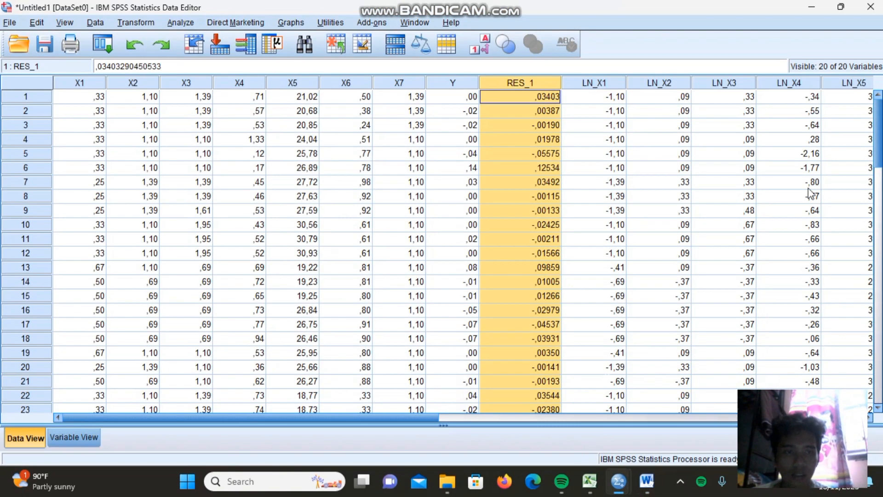
{"action": "left_click", "coordinate": [147, 24]}
{"action": "left_click", "coordinate": [162, 40]}
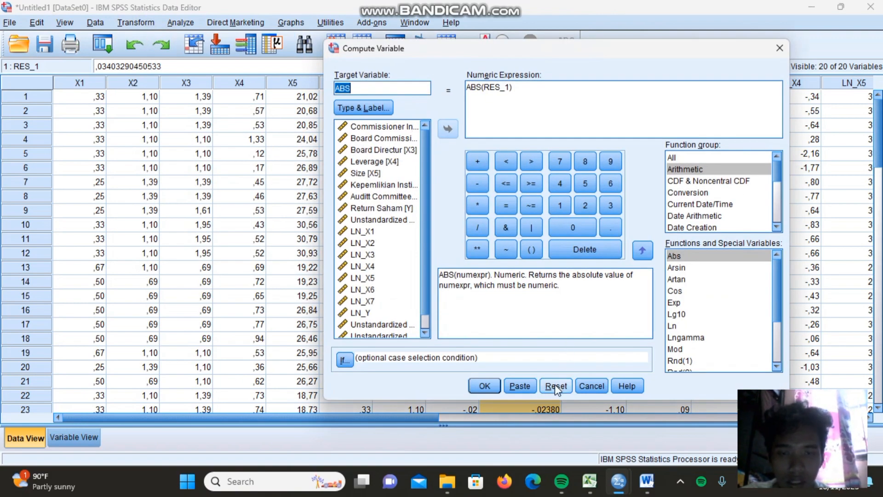
{"action": "left_click", "coordinate": [555, 386]}
{"action": "type", "text": "LN_Y"}
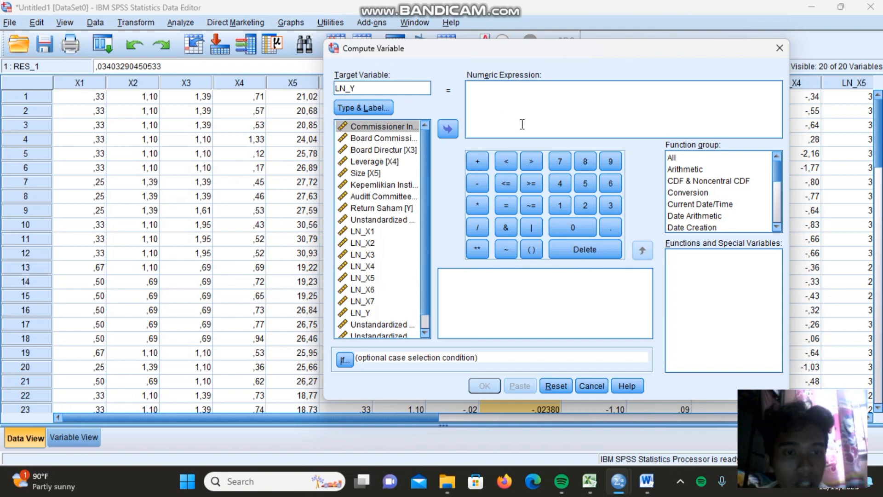
{"action": "left_click", "coordinate": [679, 170]}
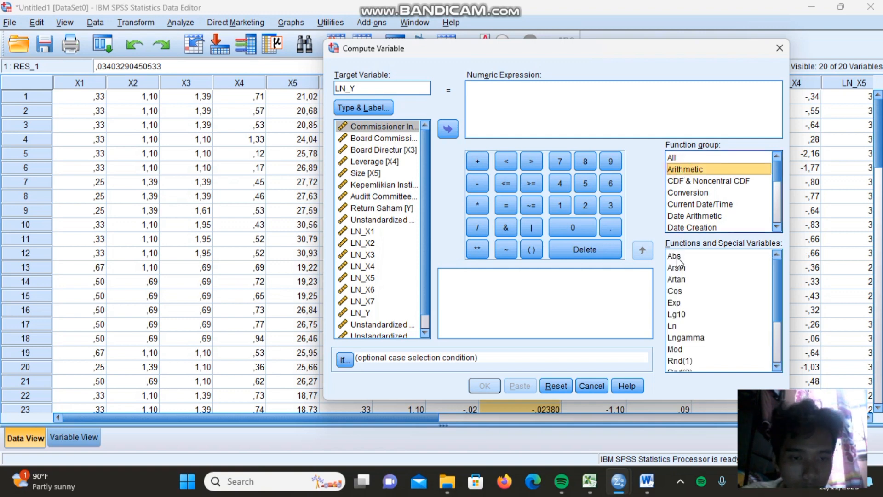
{"action": "double_click", "coordinate": [674, 325]}
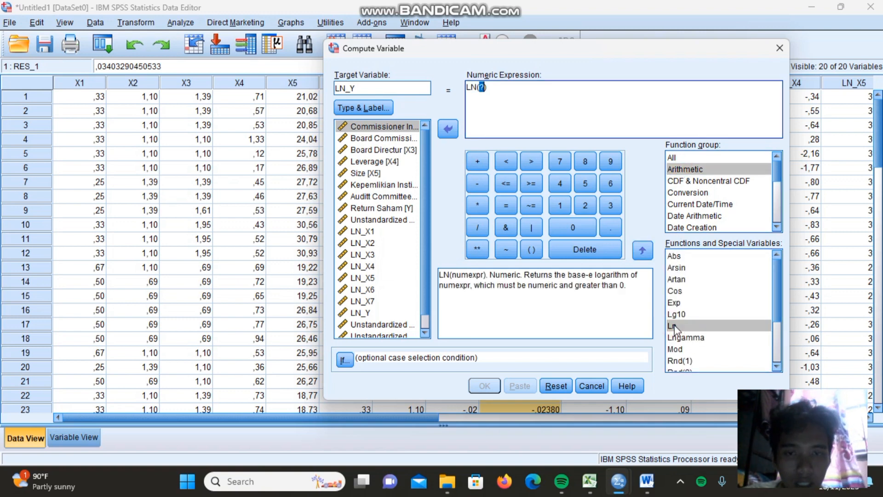
{"action": "double_click", "coordinate": [409, 210]}
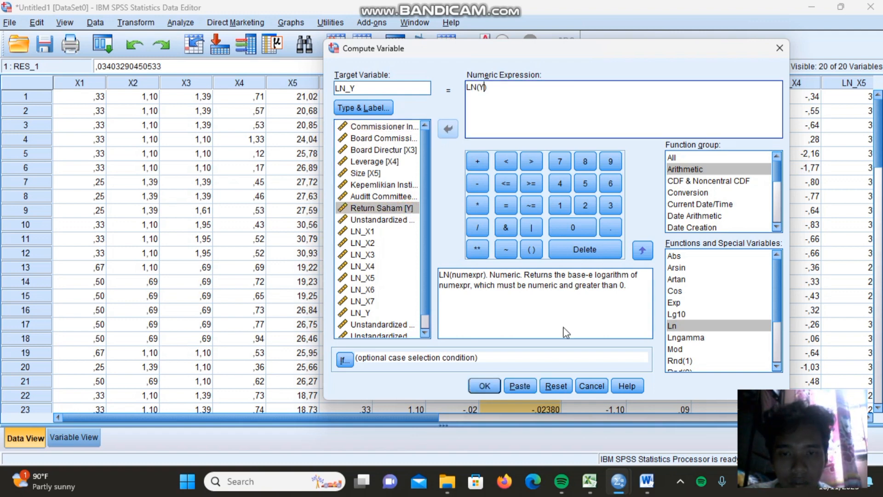
{"action": "left_click", "coordinate": [486, 386]}
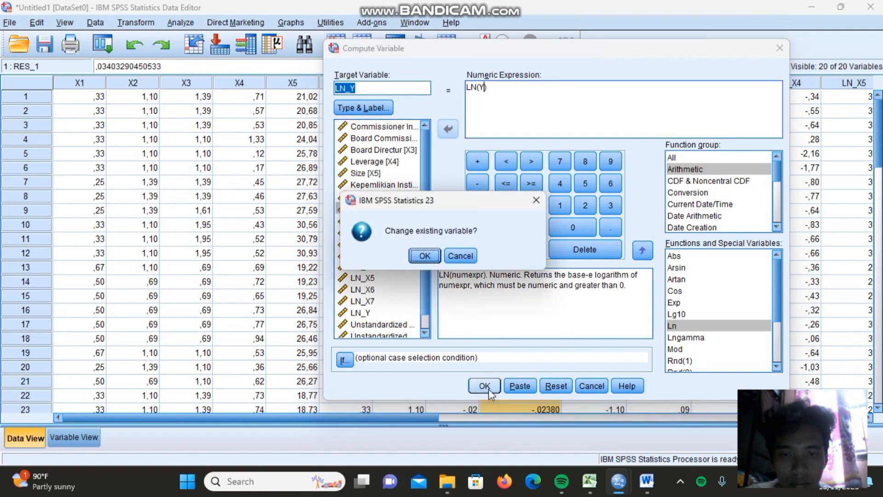
{"action": "left_click", "coordinate": [426, 256]}
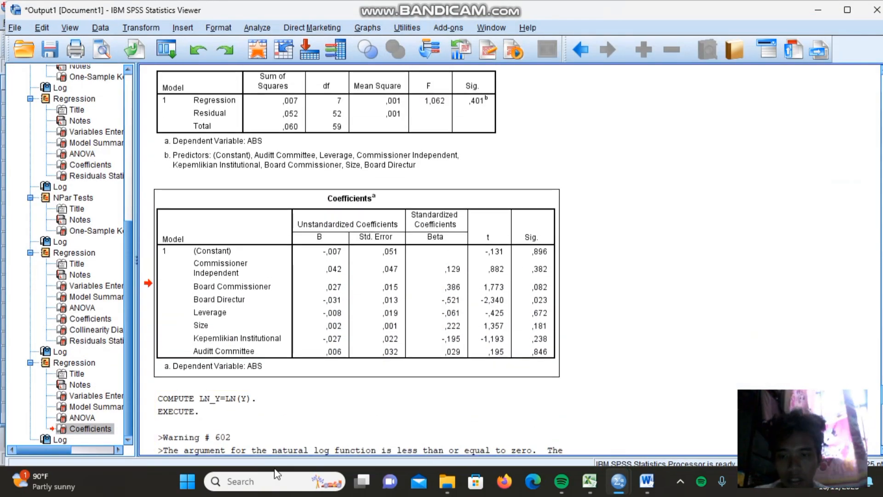
Check the output log of the LN_Y computation and the values in the LN_Y column of the data set.
{"action": "left_click", "coordinate": [227, 414]}
{"action": "mouse_move", "coordinate": [653, 481]}
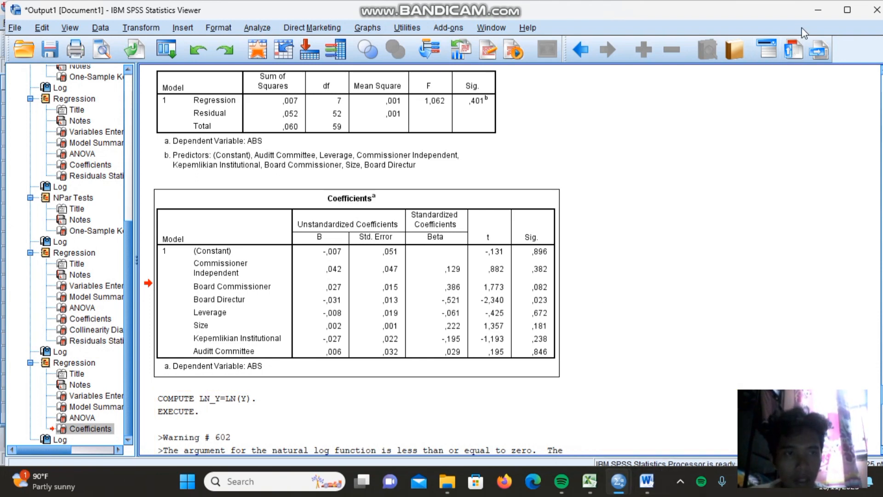
{"action": "key", "text": "alt+Tab"}
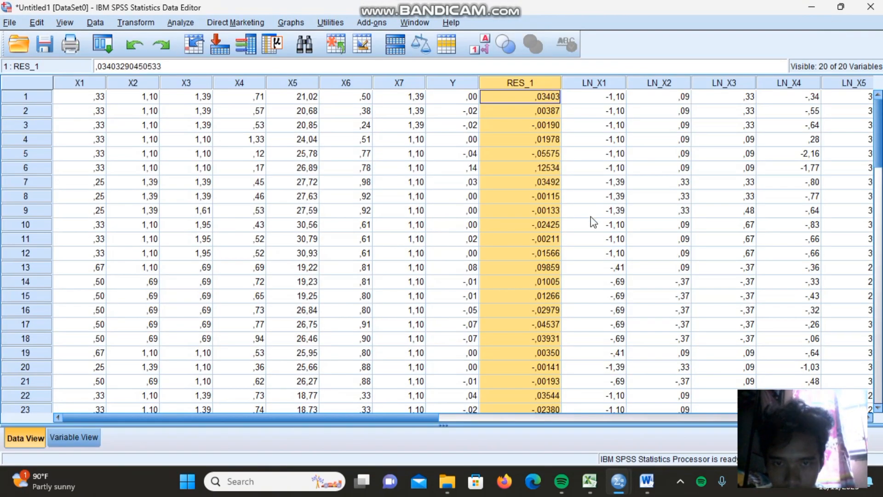
{"action": "left_click_drag", "start_coordinate": [362, 419], "coordinate": [607, 423]}
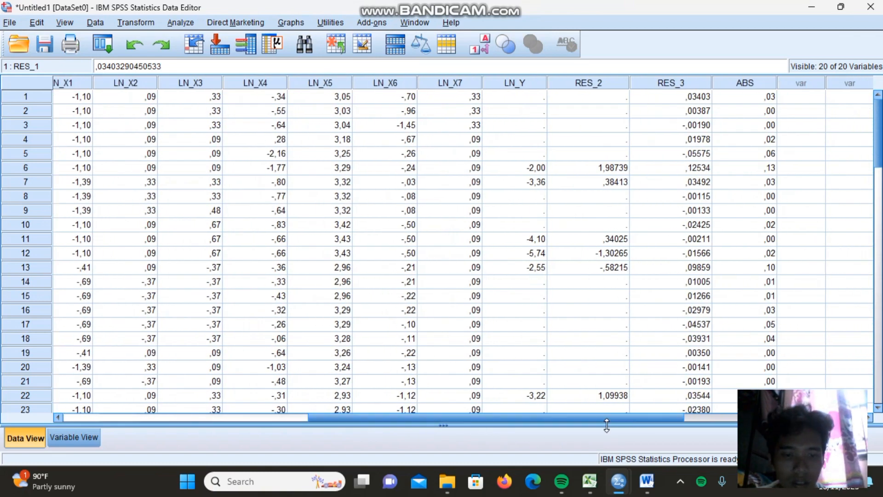
{"action": "left_click", "coordinate": [508, 83]}
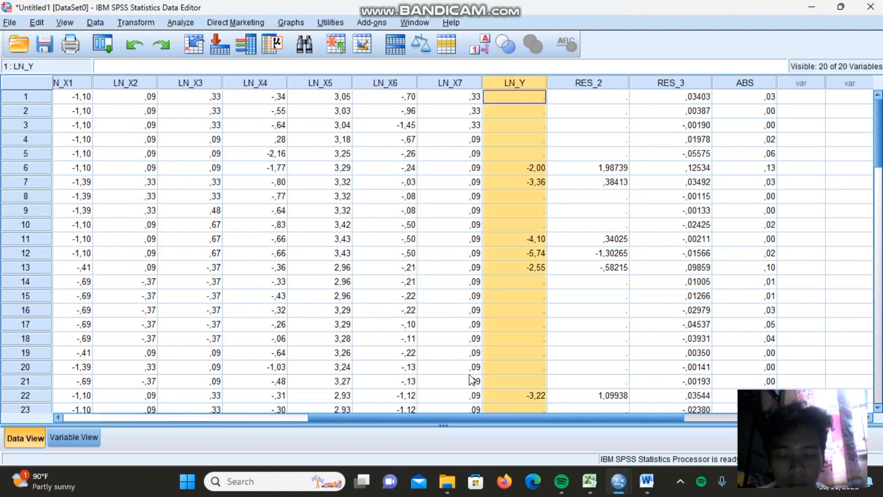
{"action": "left_click_drag", "start_coordinate": [474, 420], "coordinate": [424, 405]}
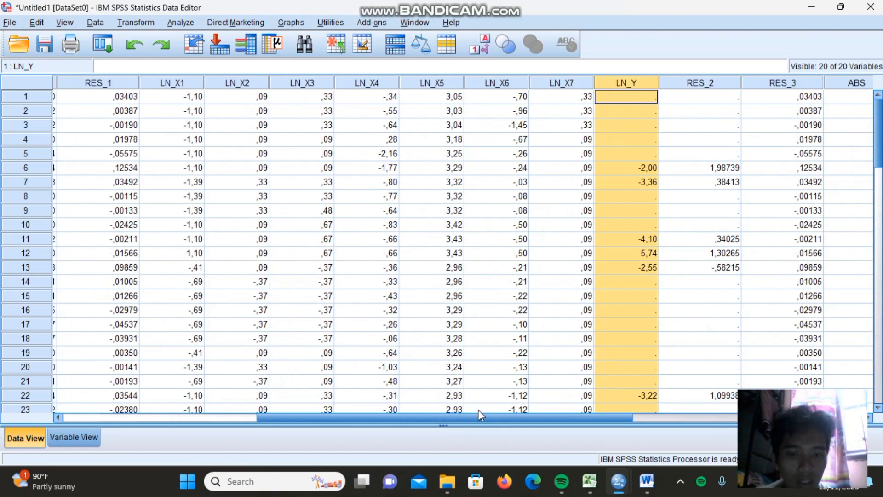
{"action": "left_click_drag", "start_coordinate": [474, 419], "coordinate": [321, 375]}
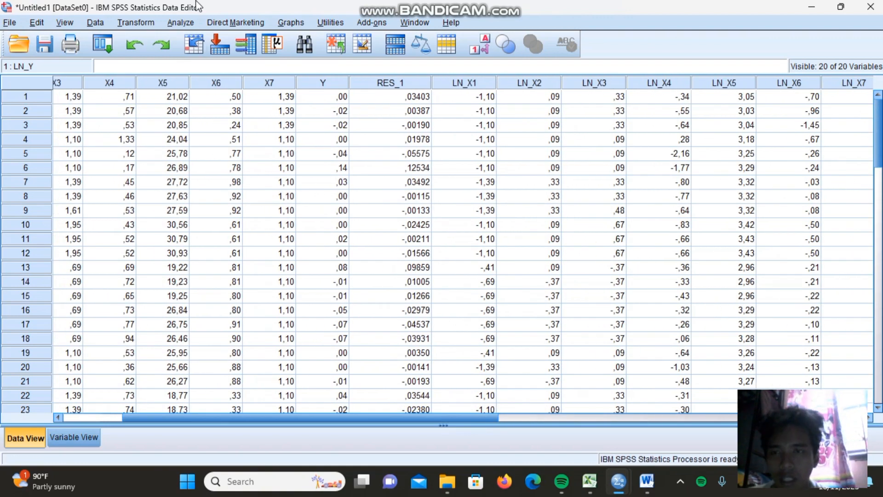
Reset the Linear Regression settings and assign LN_Y as the dependent variable.
{"action": "left_click", "coordinate": [188, 22]}
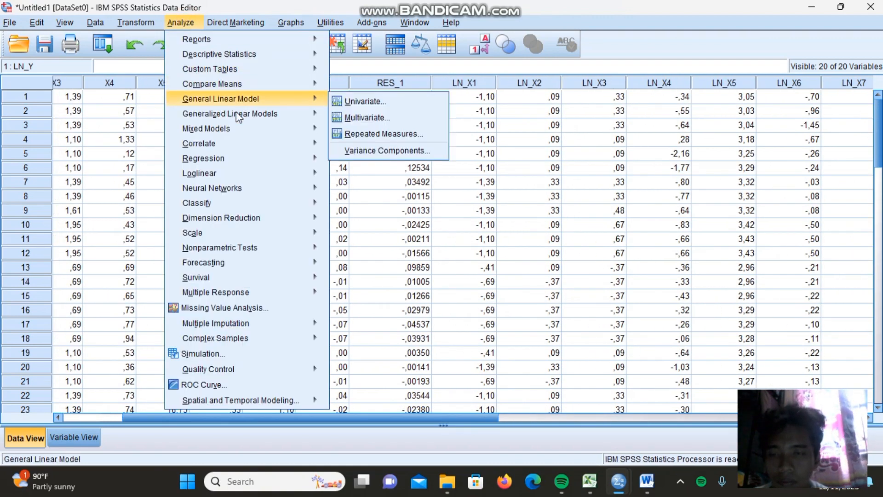
{"action": "mouse_move", "coordinate": [253, 156]}
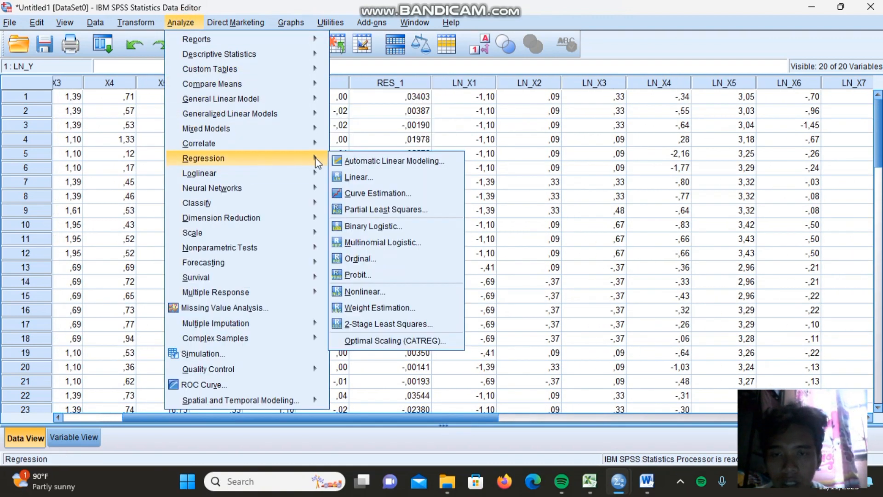
{"action": "left_click", "coordinate": [351, 173]}
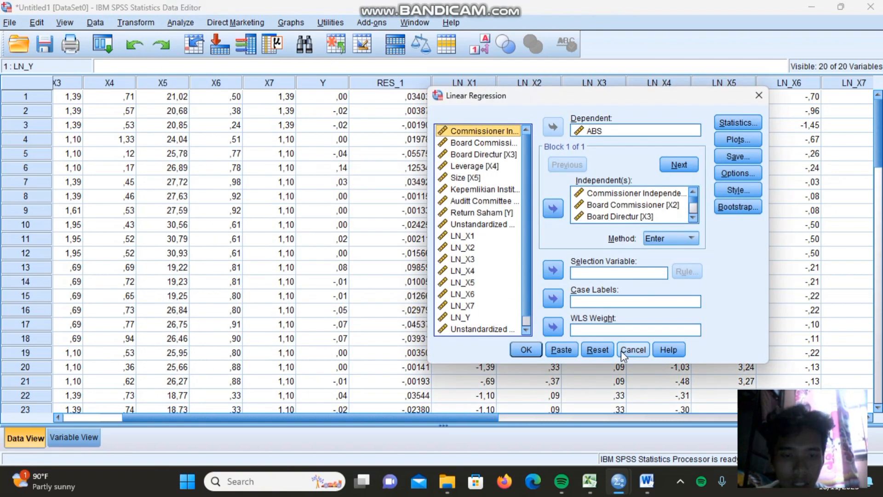
{"action": "left_click", "coordinate": [598, 350]}
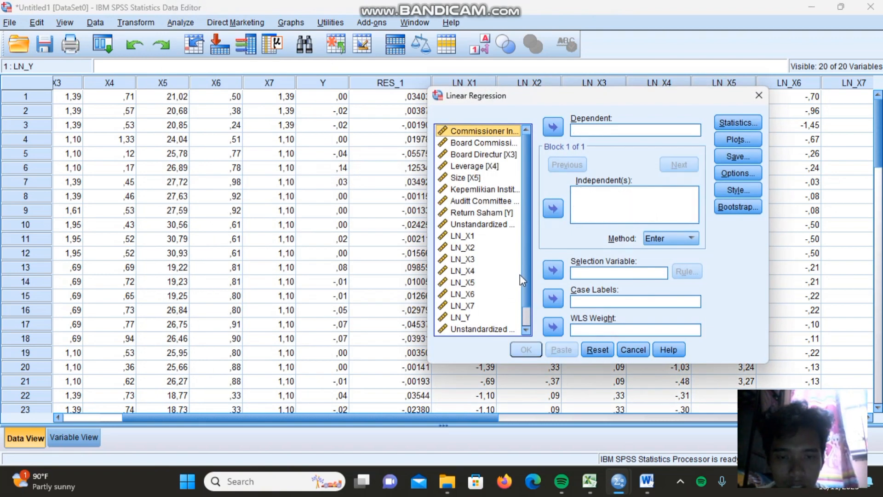
{"action": "scroll", "coordinate": [522, 275], "scroll_direction": "down", "scroll_amount": 1}
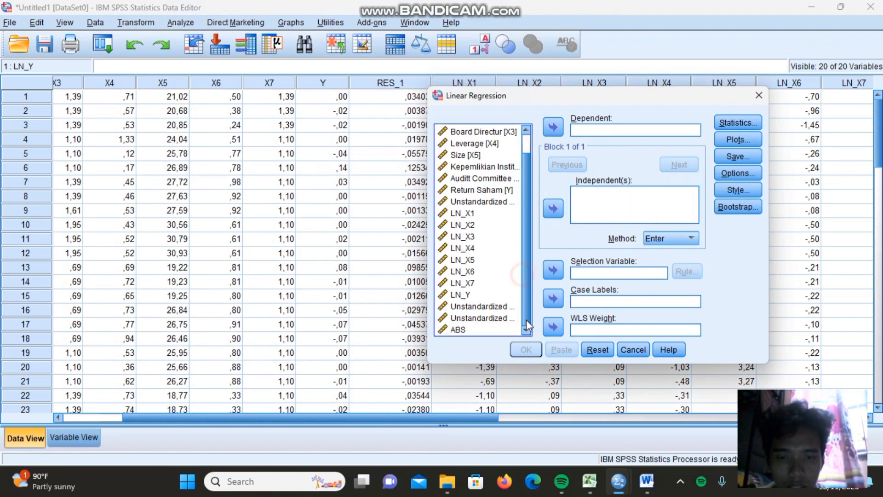
{"action": "left_click", "coordinate": [466, 299]}
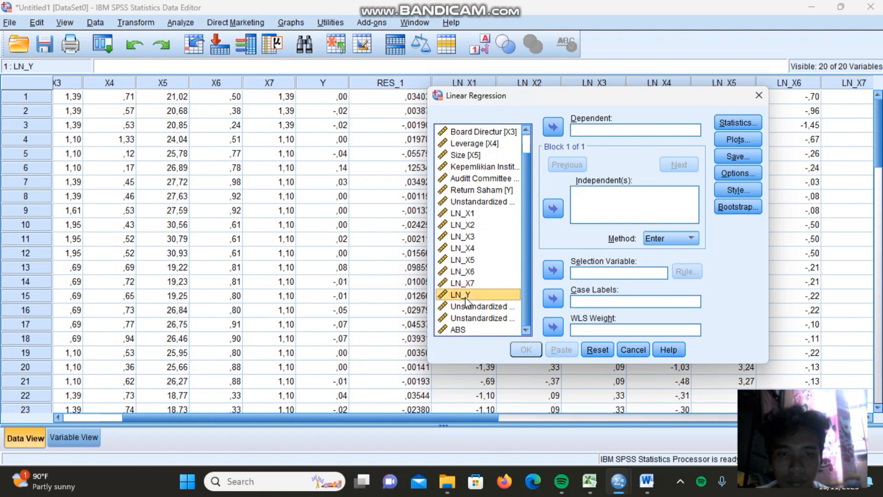
{"action": "left_click", "coordinate": [553, 128]}
{"action": "scroll", "coordinate": [514, 162], "scroll_direction": "up", "scroll_amount": 1}
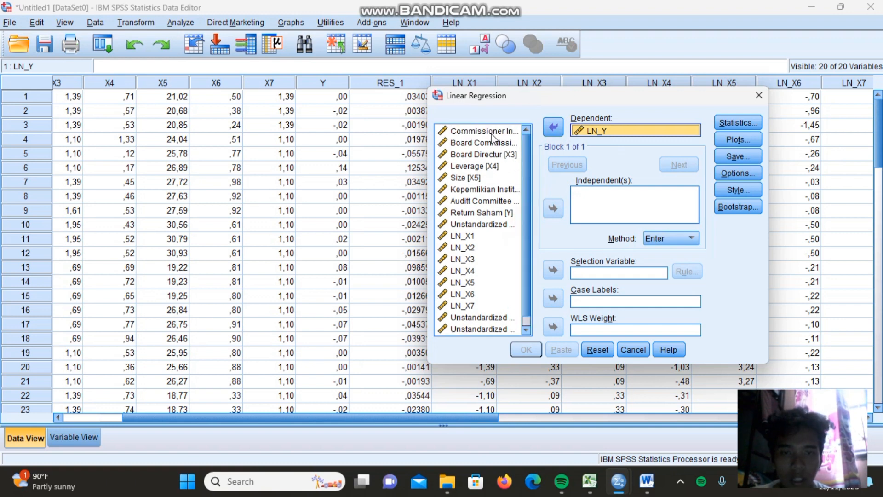
Add the seven predictors from Commissioner Independent through Auditt Committee as independent variables of the LN_Y regression.
{"action": "left_click", "coordinate": [492, 132]}
{"action": "key", "text": "shift+Down"}
{"action": "key", "text": "shift+Down"}
{"action": "key", "text": "shift+Down"}
{"action": "key", "text": "shift+Down"}
{"action": "key", "text": "shift+Down"}
{"action": "key", "text": "shift+Down"}
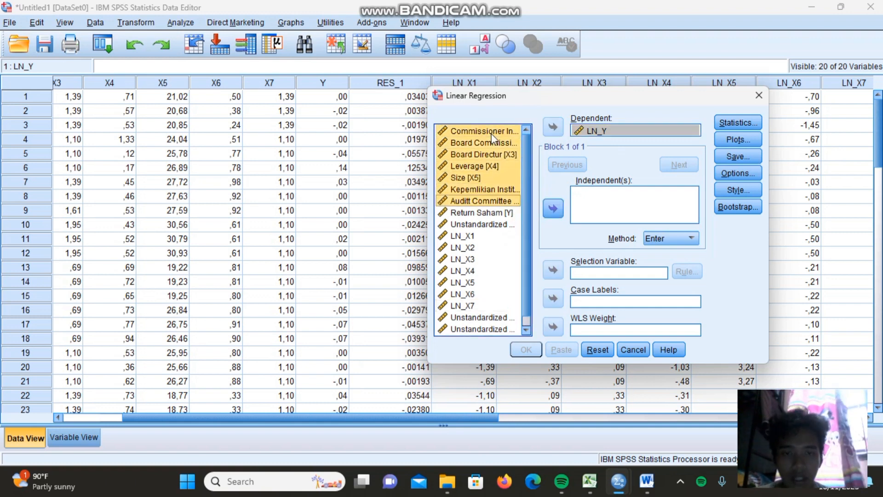
{"action": "left_click", "coordinate": [558, 210]}
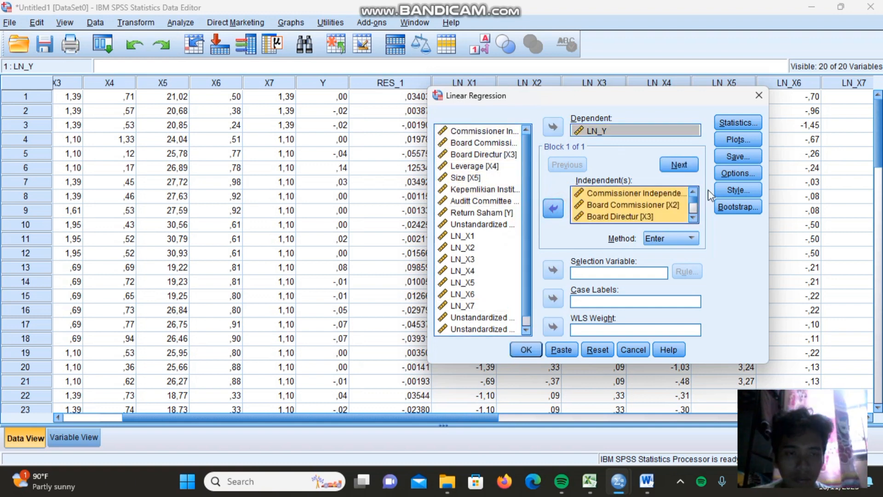
Set the LN_Y regression to save unstandardized residuals and run it.
{"action": "left_click", "coordinate": [736, 156]}
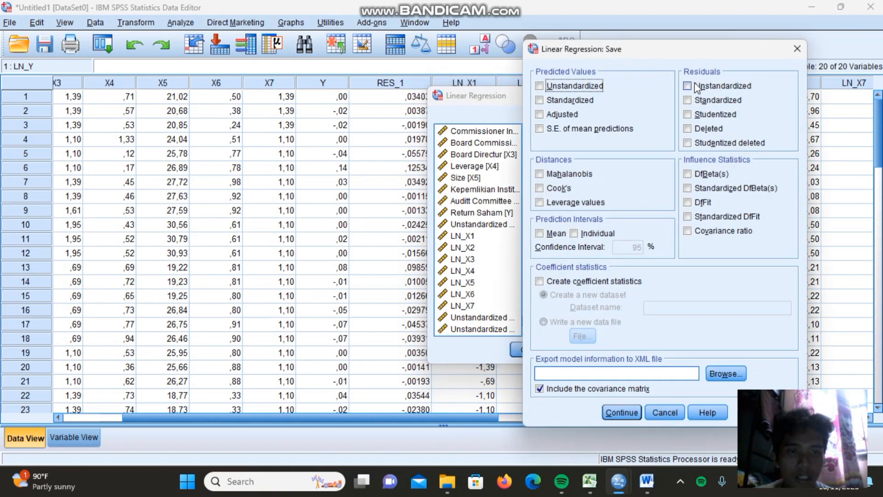
{"action": "left_click", "coordinate": [695, 86]}
{"action": "left_click", "coordinate": [617, 414]}
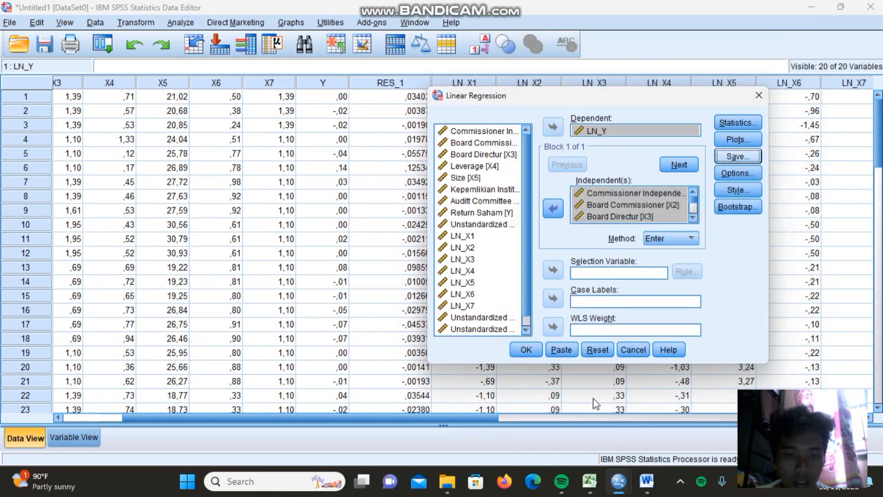
{"action": "left_click", "coordinate": [529, 354]}
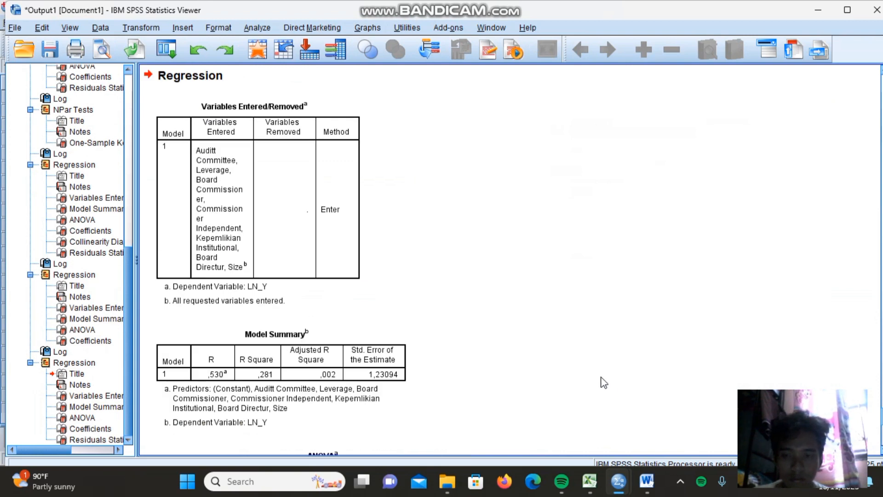
Review the LN_Y regression tables in the output and check the RES_4 residual column in the data set.
{"action": "scroll", "coordinate": [354, 257], "scroll_direction": "down", "scroll_amount": 15}
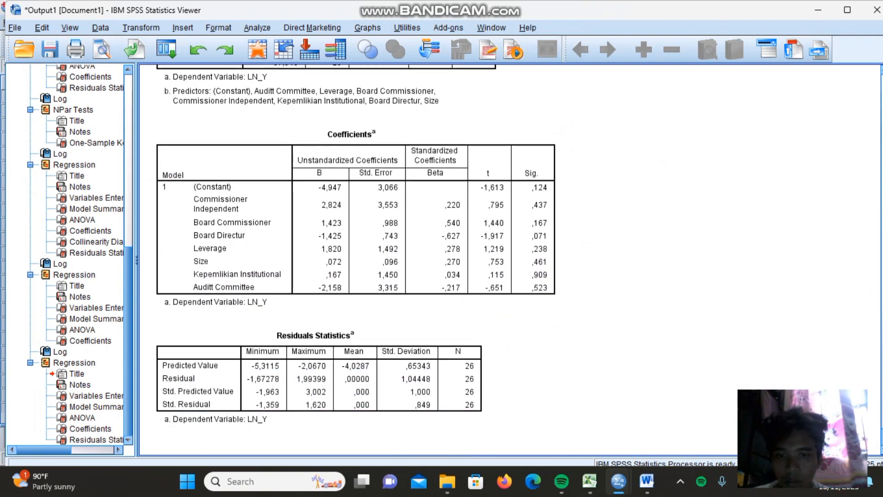
{"action": "scroll", "coordinate": [354, 258], "scroll_direction": "up", "scroll_amount": 10}
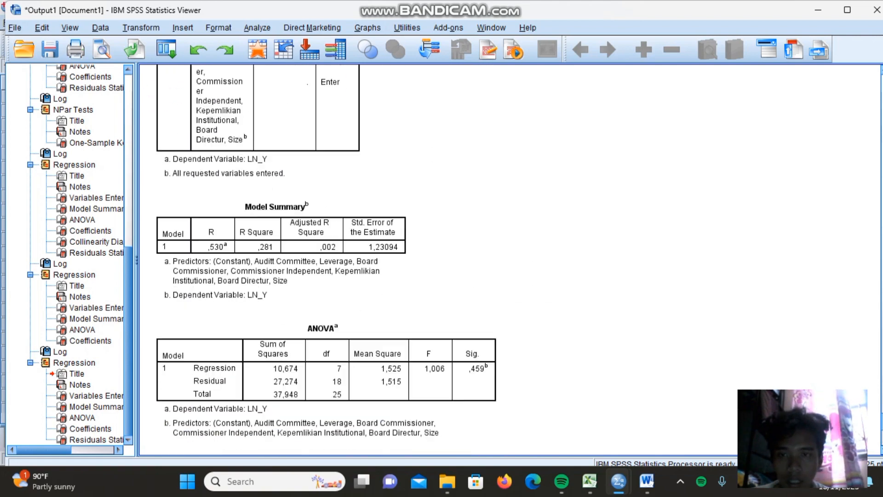
{"action": "key", "text": "alt+Tab"}
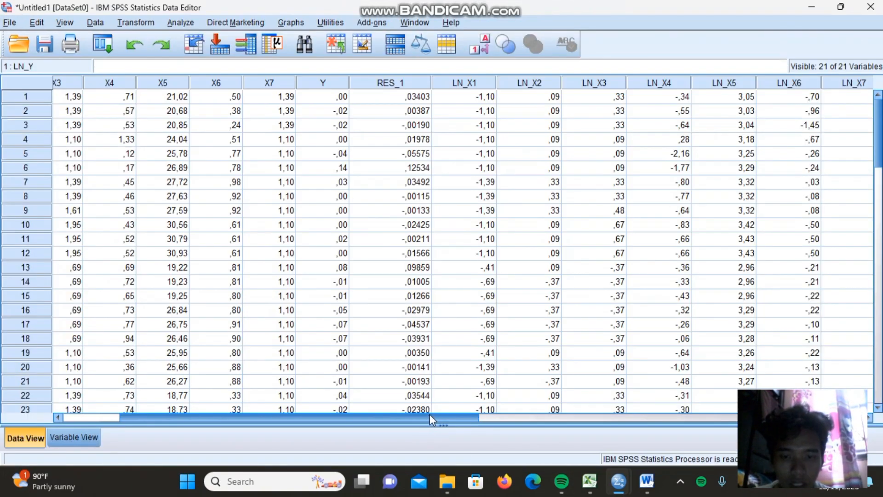
{"action": "left_click_drag", "start_coordinate": [430, 416], "coordinate": [701, 416]}
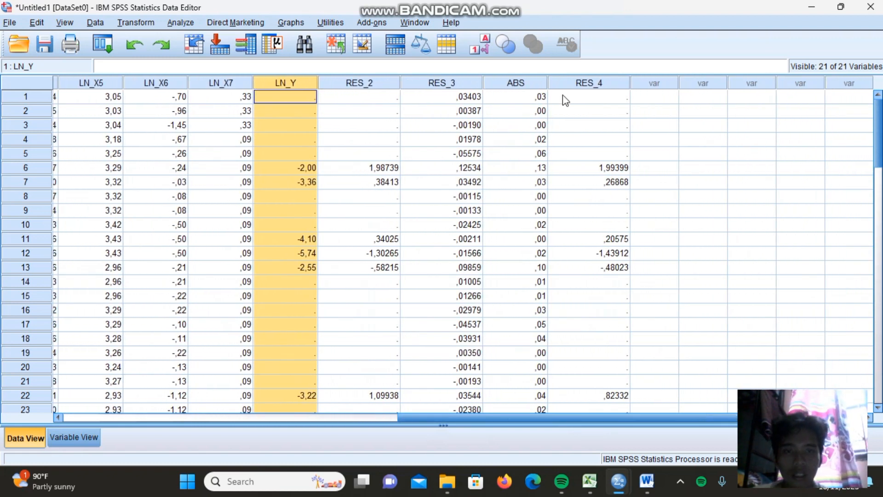
{"action": "left_click", "coordinate": [583, 84]}
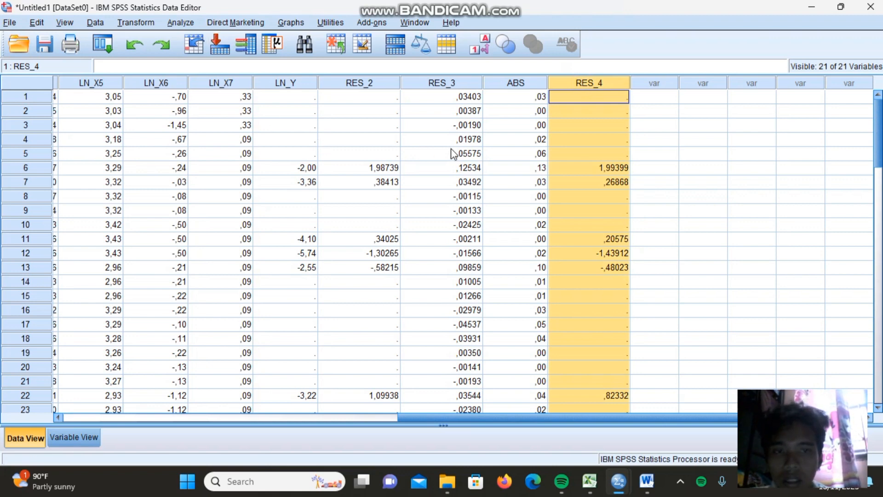
Reset the Compute Variable settings and compute ABS_RES as the absolute value of the latest residuals, ABS(RES_4).
{"action": "left_click", "coordinate": [143, 23]}
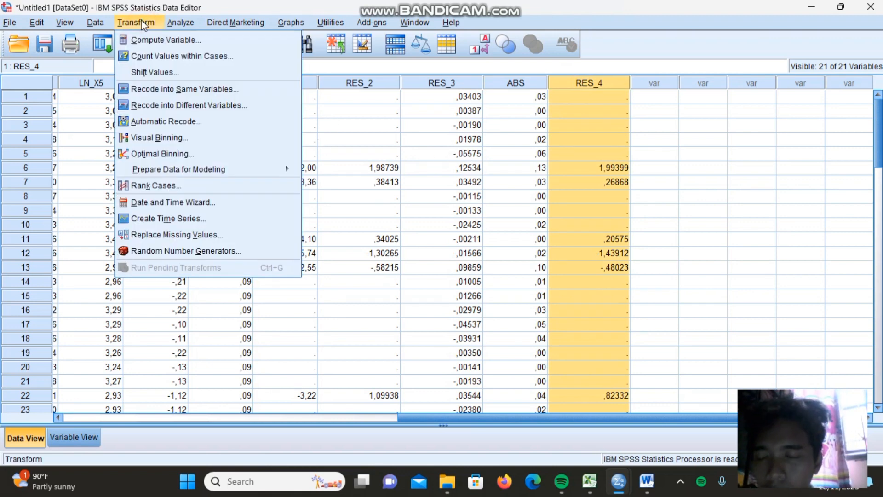
{"action": "left_click", "coordinate": [177, 44]}
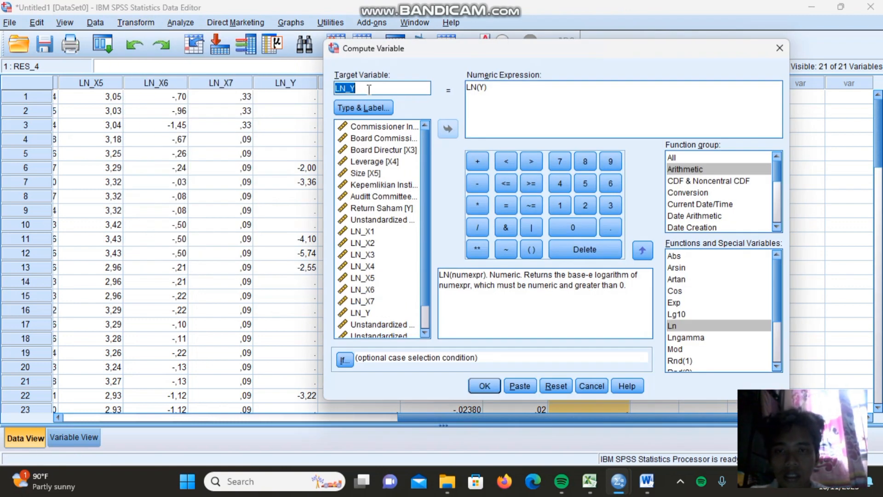
{"action": "left_click", "coordinate": [369, 90]}
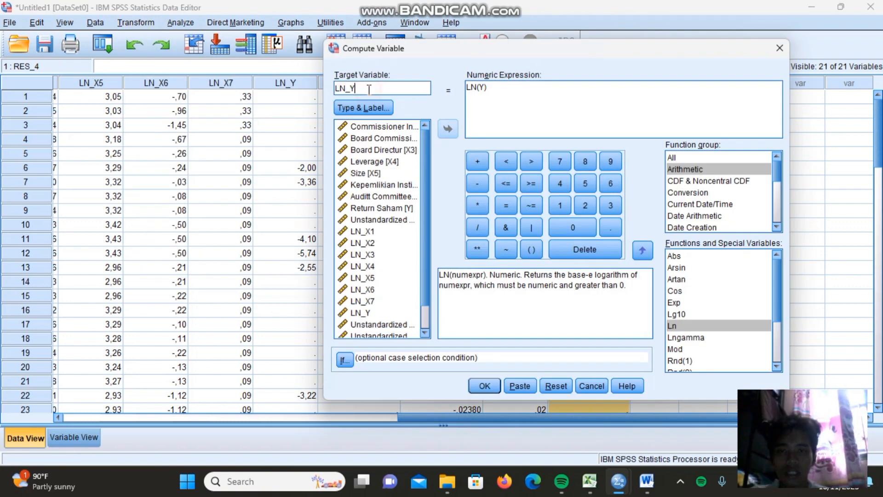
{"action": "left_click", "coordinate": [553, 385]}
{"action": "left_click", "coordinate": [373, 88]}
{"action": "type", "text": "AB"}
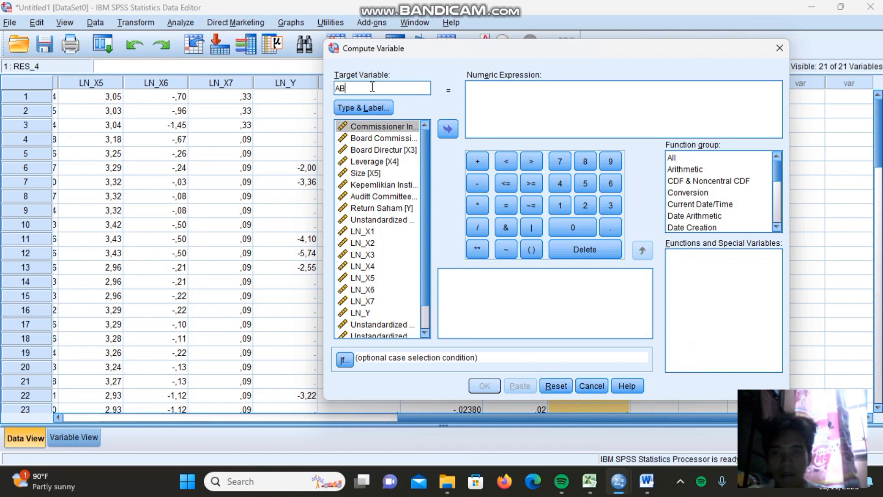
{"action": "type", "text": "S_RES"}
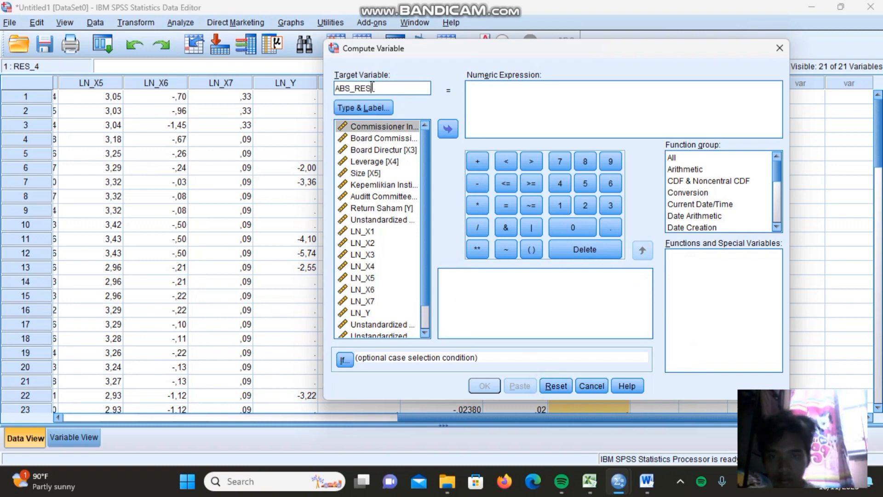
{"action": "left_click_drag", "start_coordinate": [422, 223], "coordinate": [418, 297]}
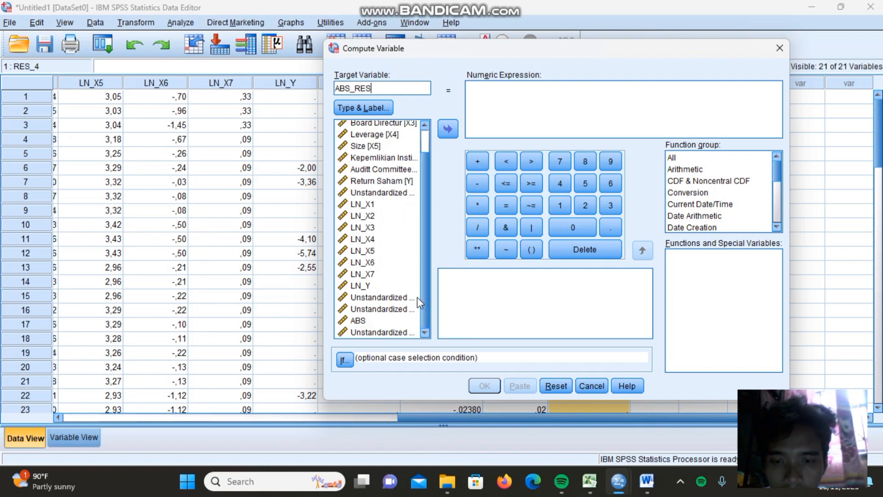
{"action": "left_click", "coordinate": [673, 170]}
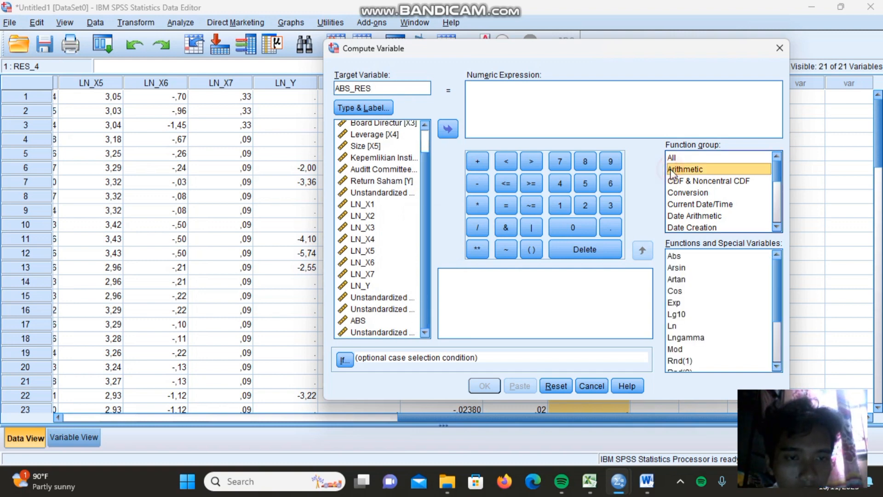
{"action": "double_click", "coordinate": [674, 257]}
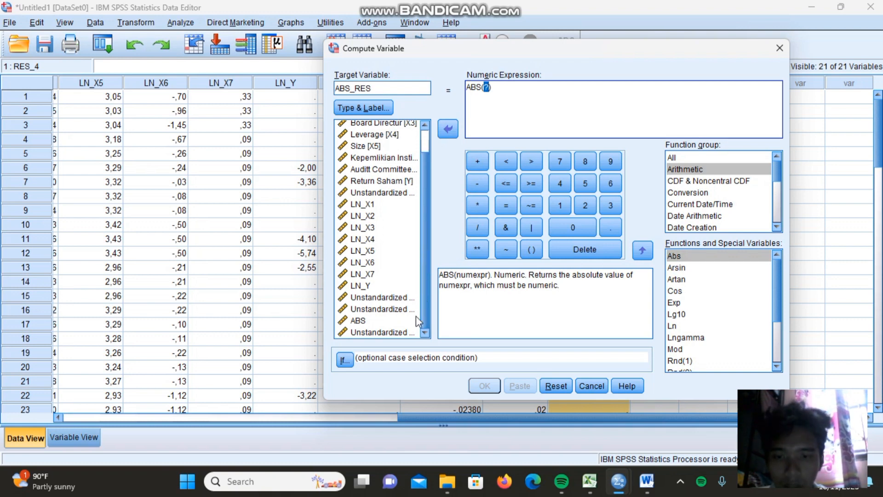
{"action": "double_click", "coordinate": [394, 331]}
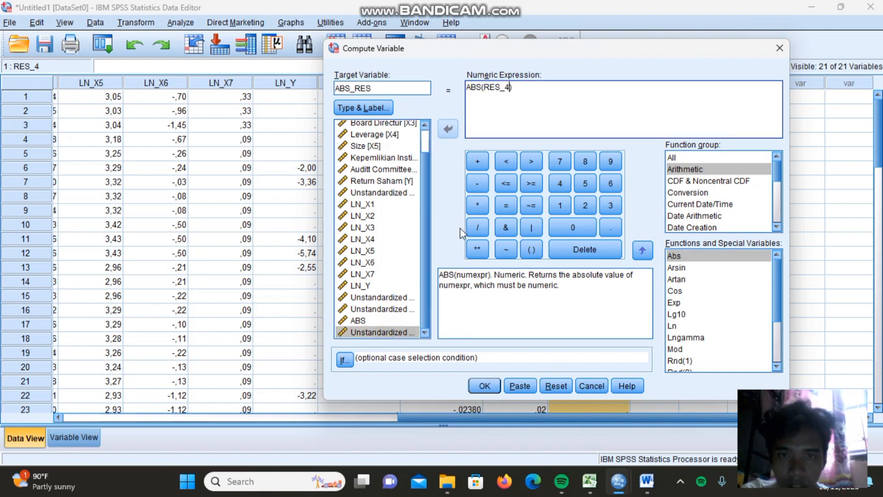
{"action": "left_click", "coordinate": [481, 385]}
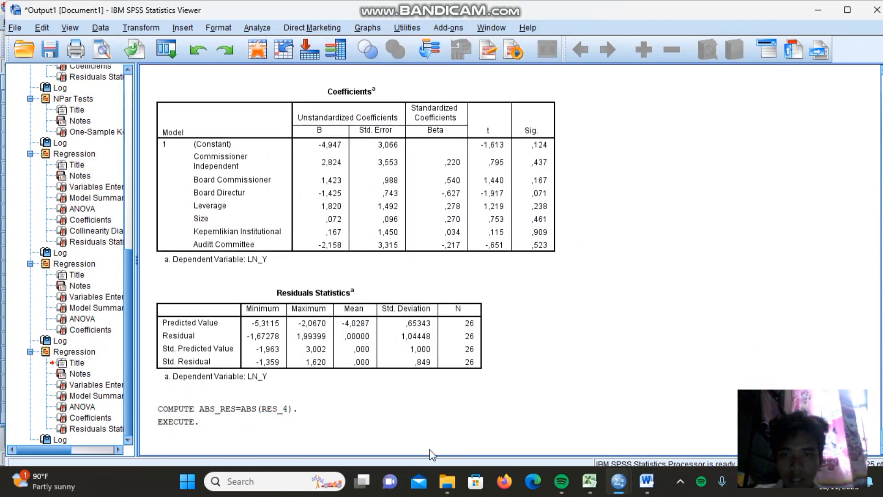
Check the output log of the ABS_RES computation and the values in the ABS_RES column of the data set.
{"action": "left_click", "coordinate": [185, 425]}
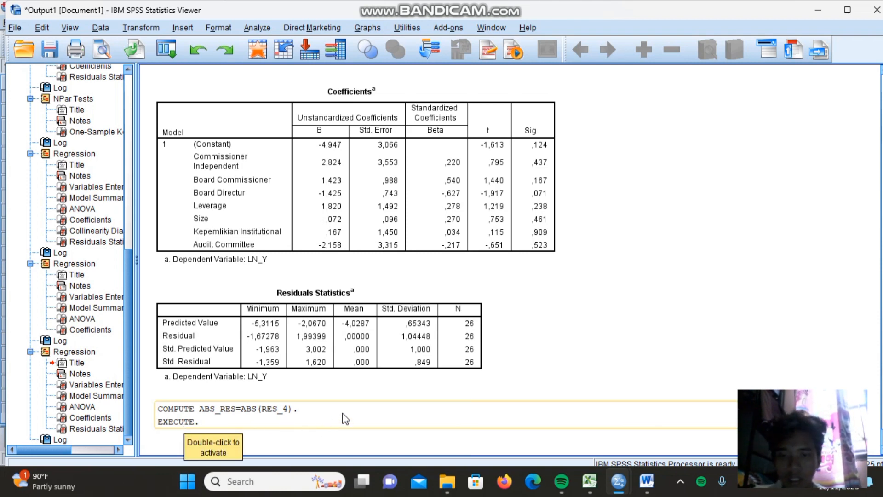
{"action": "mouse_move", "coordinate": [646, 481]}
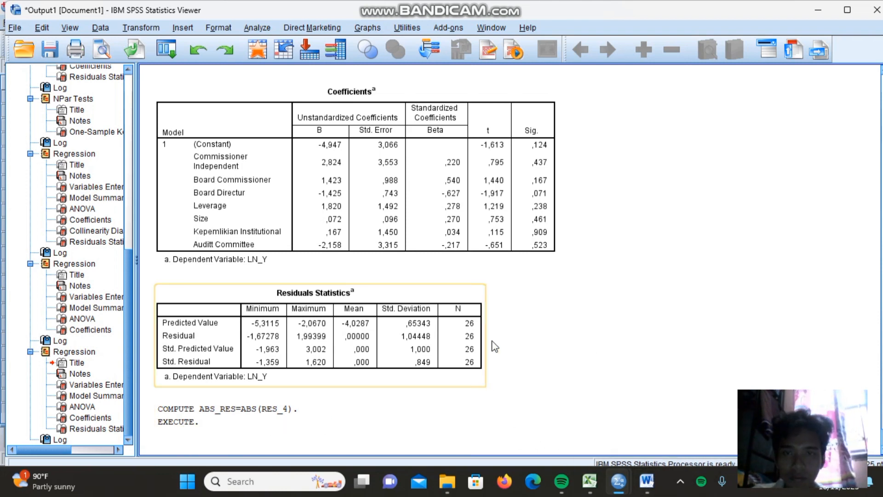
{"action": "left_click", "coordinate": [818, 10]}
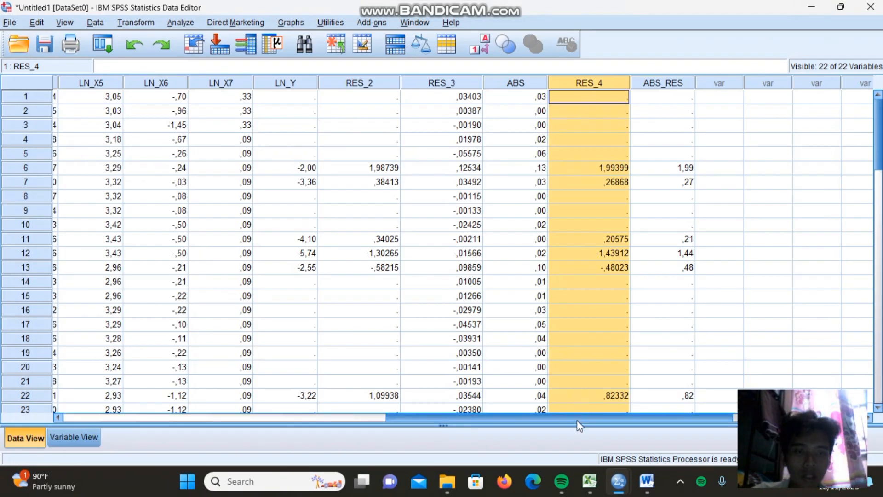
{"action": "left_click_drag", "start_coordinate": [577, 421], "coordinate": [589, 423]}
{"action": "left_click", "coordinate": [647, 89]}
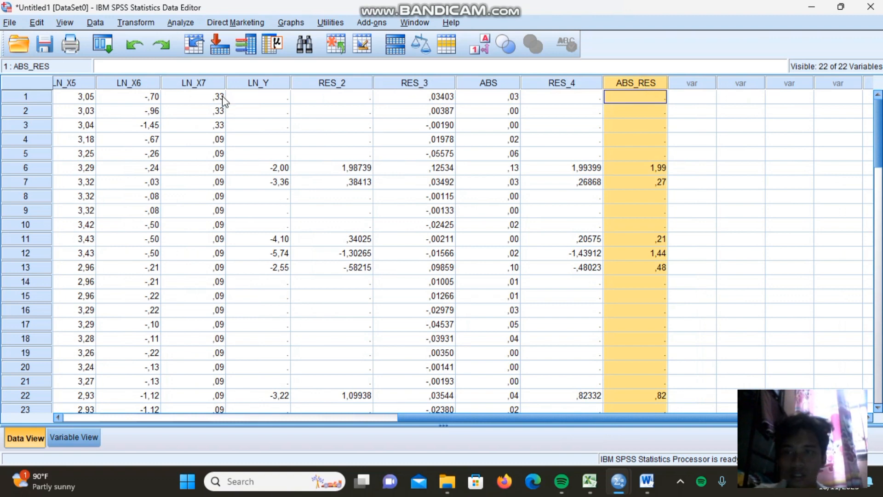
Reset the Linear Regression settings and assign ABS_RES as the dependent variable.
{"action": "left_click", "coordinate": [181, 23]}
{"action": "mouse_move", "coordinate": [249, 175]}
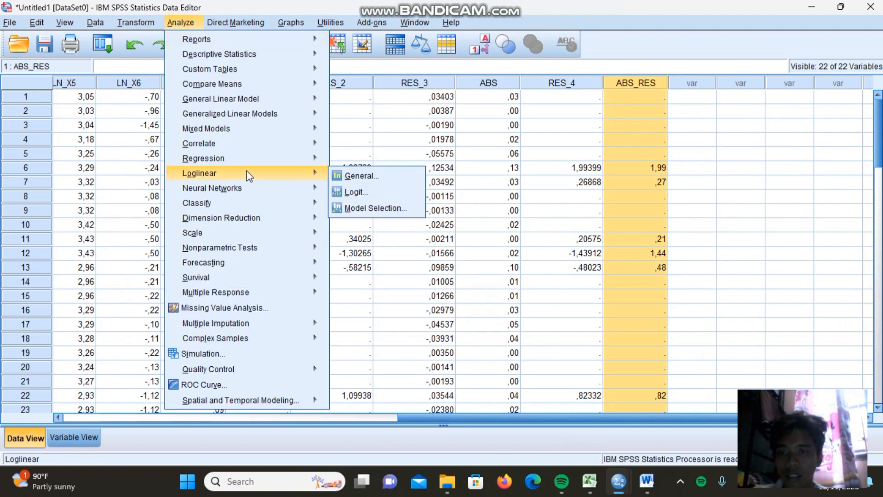
{"action": "left_click", "coordinate": [349, 178]}
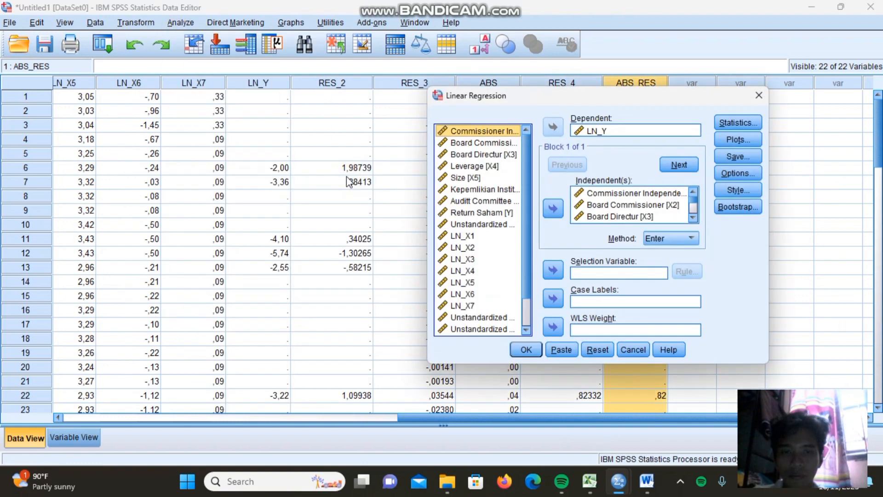
{"action": "left_click", "coordinate": [597, 349]}
{"action": "left_click_drag", "start_coordinate": [528, 205], "coordinate": [533, 283]}
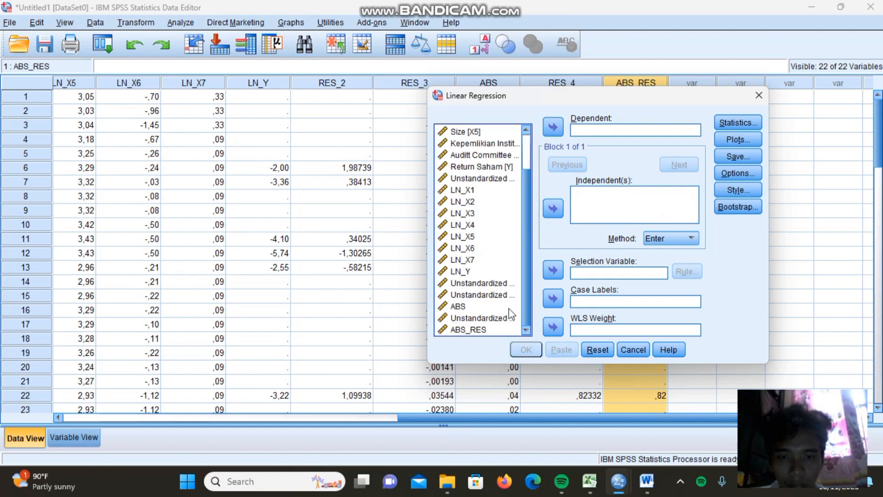
{"action": "left_click", "coordinate": [479, 330]}
{"action": "left_click", "coordinate": [554, 132]}
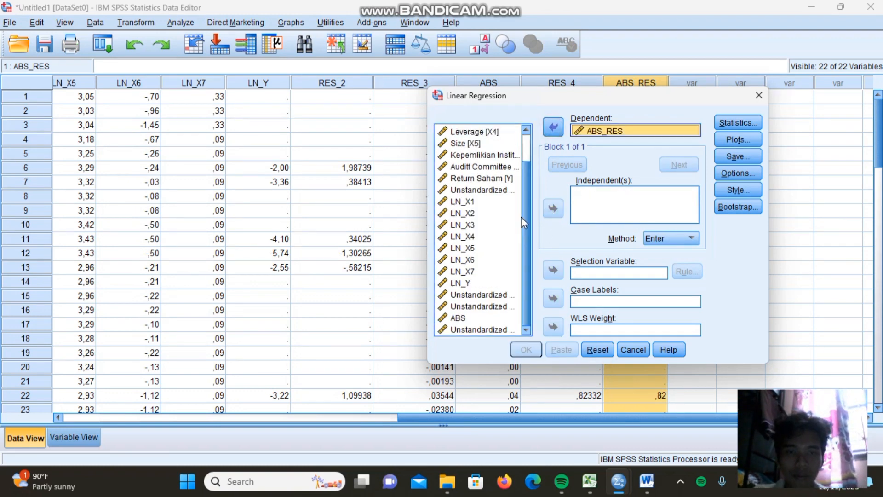
Add Commissioner Independent through Auditt Committee as the independent variables and run the ABS_RES regression.
{"action": "scroll", "coordinate": [527, 227], "scroll_direction": "up", "scroll_amount": 1}
{"action": "left_click", "coordinate": [491, 131]}
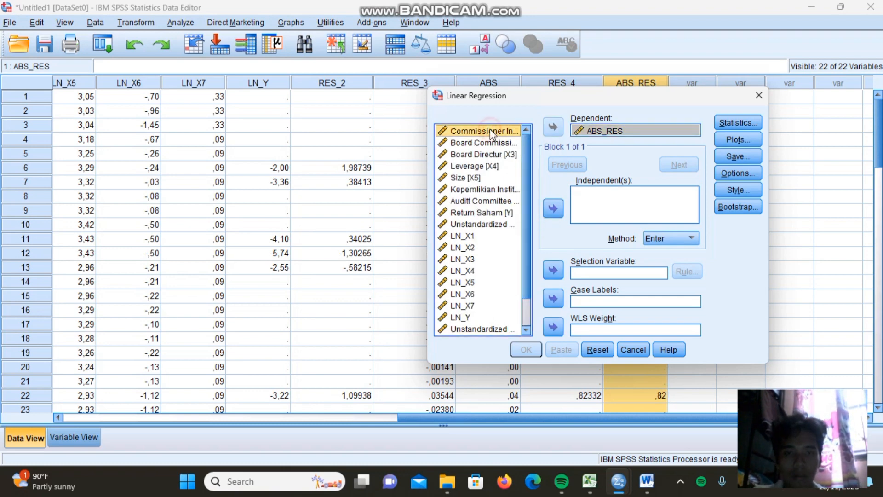
{"action": "key", "text": "shift+Down"}
{"action": "key", "text": "shift+Down"}
{"action": "key", "text": "shift+Down"}
{"action": "key", "text": "shift+Down"}
{"action": "key", "text": "shift+Down"}
{"action": "key", "text": "shift+Down"}
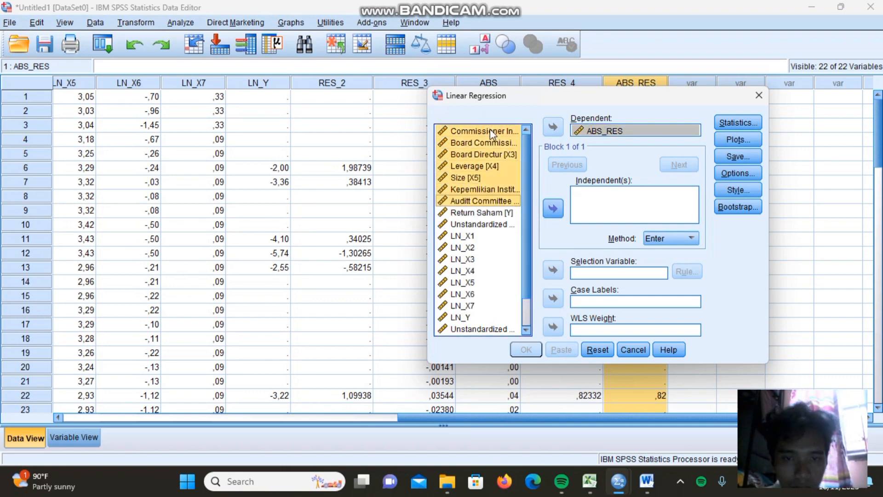
{"action": "left_click", "coordinate": [554, 208]}
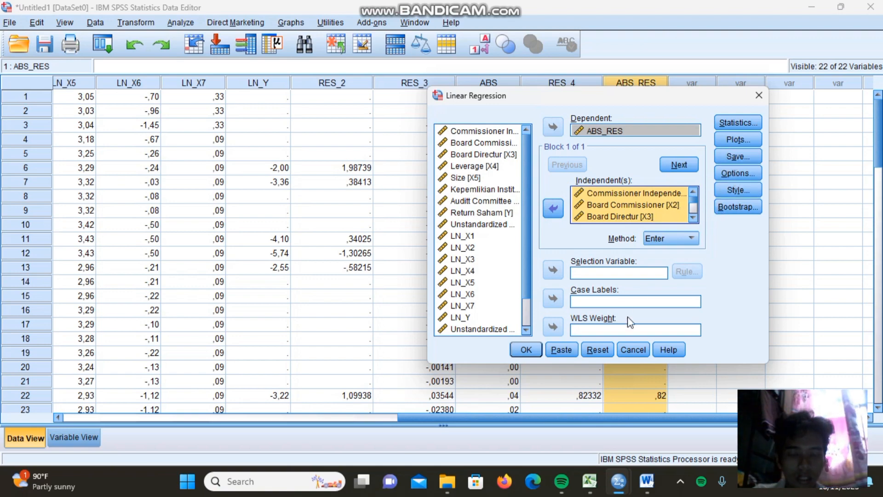
{"action": "left_click", "coordinate": [528, 351]}
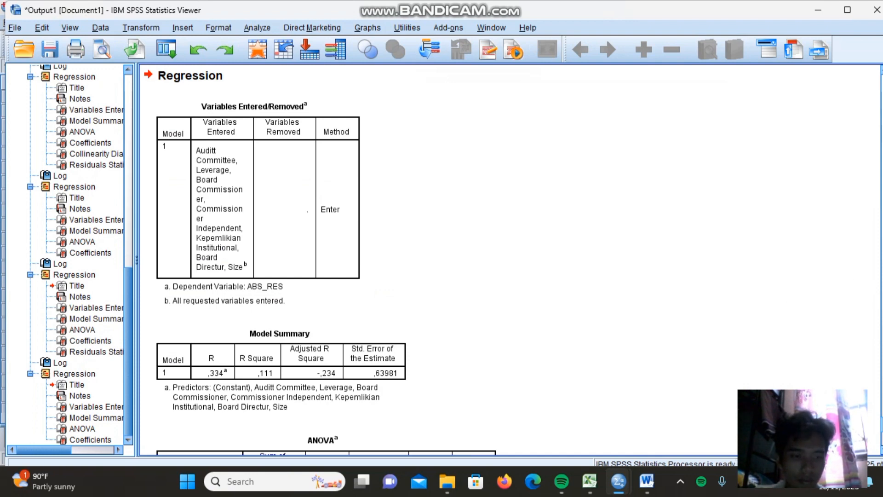
Examine the Sig. values of the predictors in the Coefficients table of the ABS_RES regression.
{"action": "scroll", "coordinate": [357, 260], "scroll_direction": "down", "scroll_amount": 10}
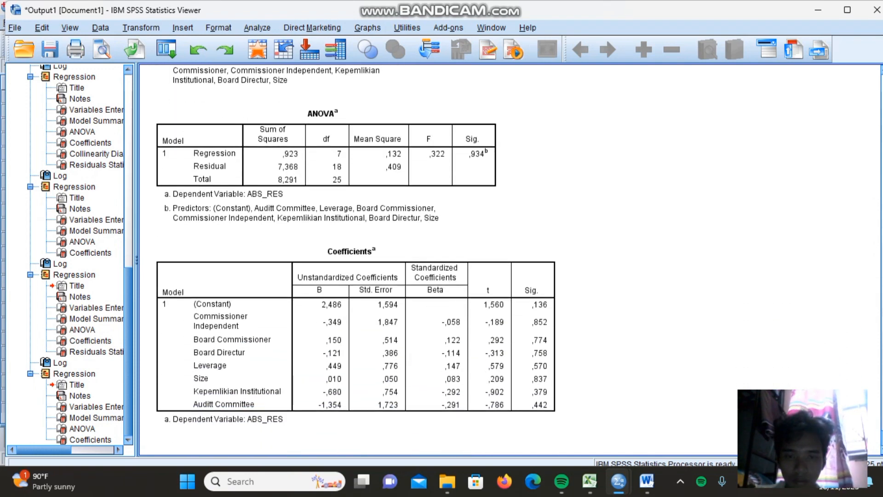
{"action": "left_click", "coordinate": [534, 384]}
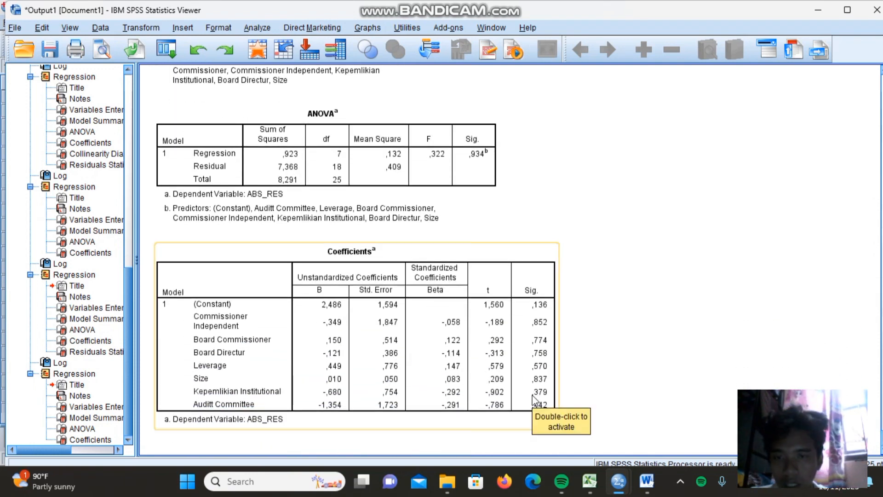
{"action": "left_click", "coordinate": [610, 398]}
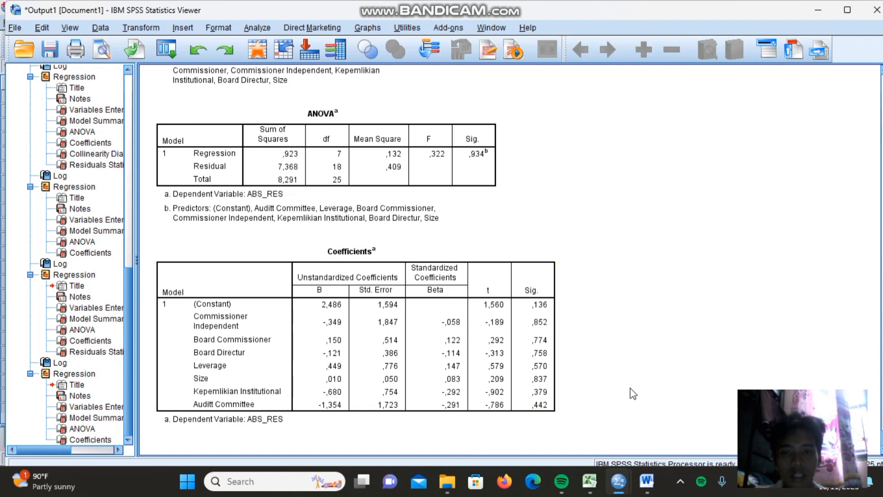
Switch to Word and compare the ABS_RES Coefficients table in the SPSS output with the second Coefficients table under Uji Heterosidastitas.
{"action": "left_click", "coordinate": [500, 368]}
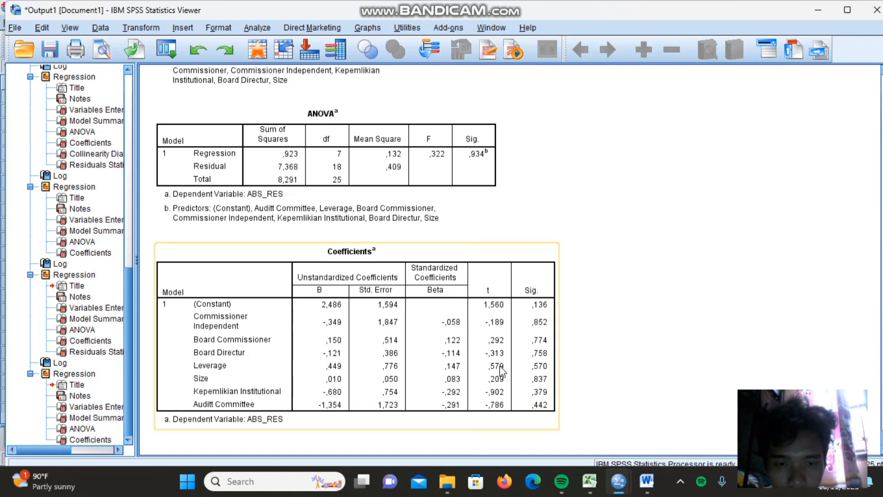
{"action": "left_click", "coordinate": [500, 367]}
{"action": "mouse_move", "coordinate": [647, 481]}
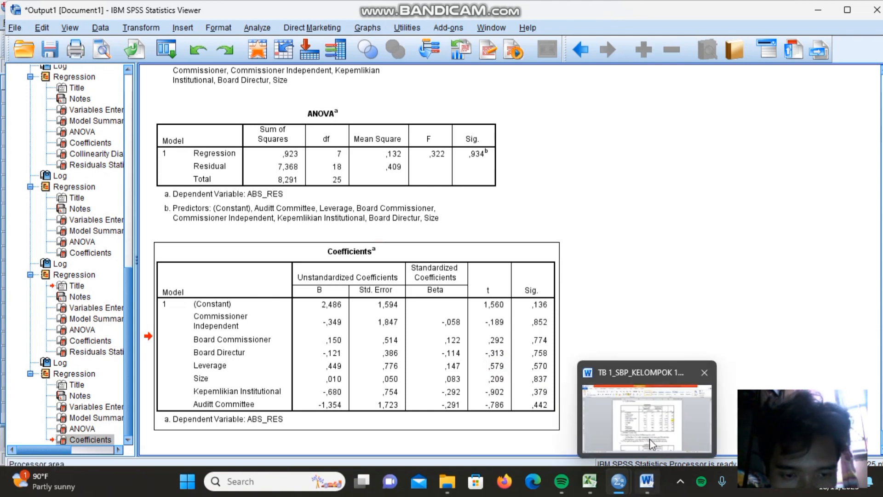
{"action": "left_click", "coordinate": [651, 435]}
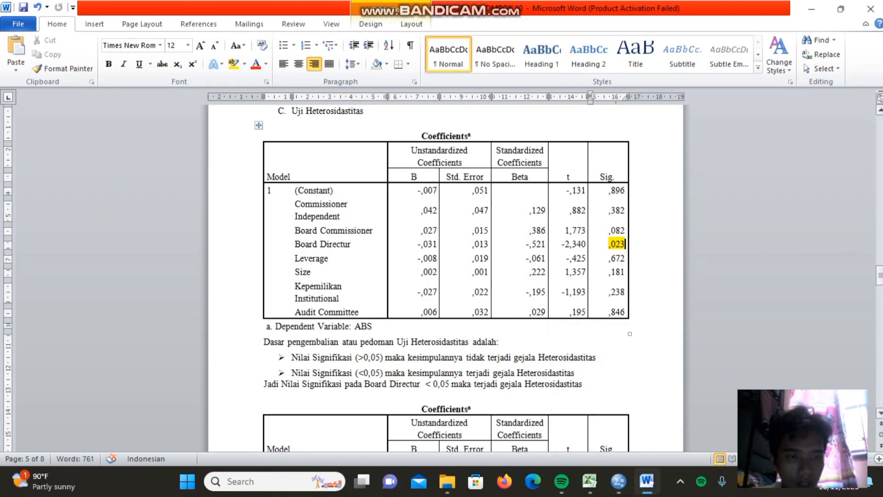
{"action": "left_click_drag", "start_coordinate": [881, 275], "coordinate": [881, 286]}
{"action": "key", "text": "alt+Tab"}
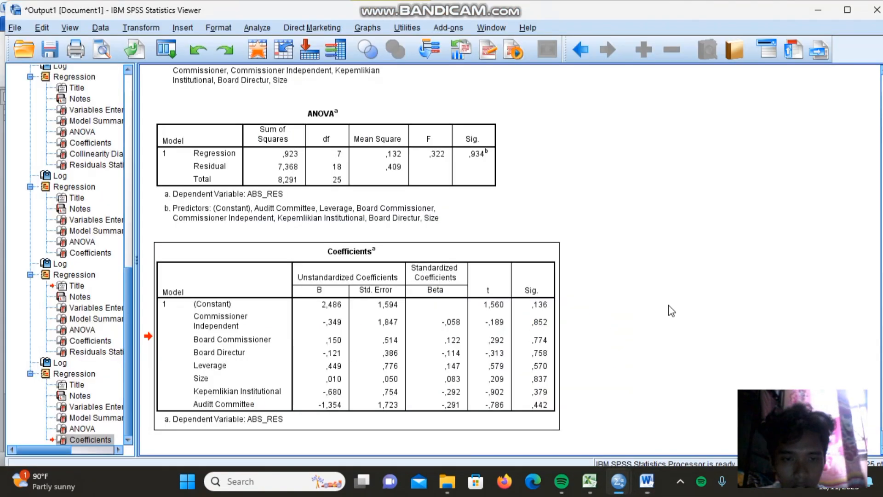
{"action": "key", "text": "alt+Tab"}
{"action": "key", "text": "alt+Tab"}
{"action": "key", "text": "alt+Tab"}
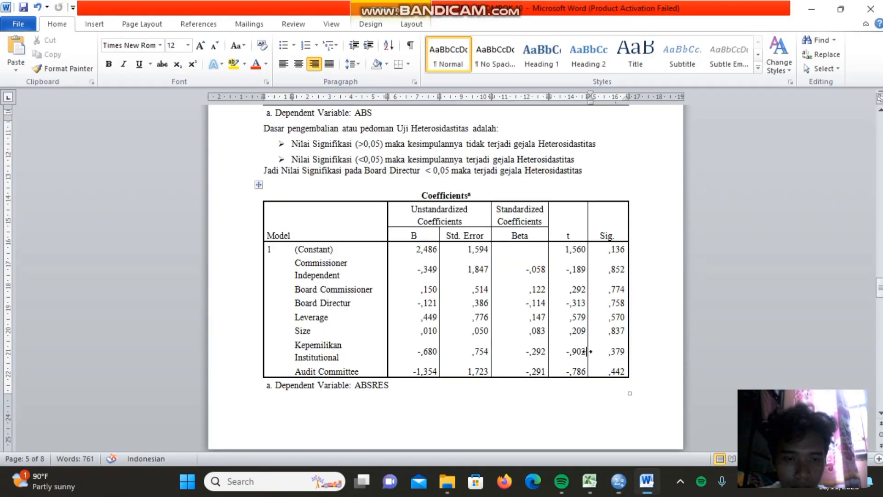
{"action": "key", "text": "alt+Tab"}
{"action": "key", "text": "alt+Tab"}
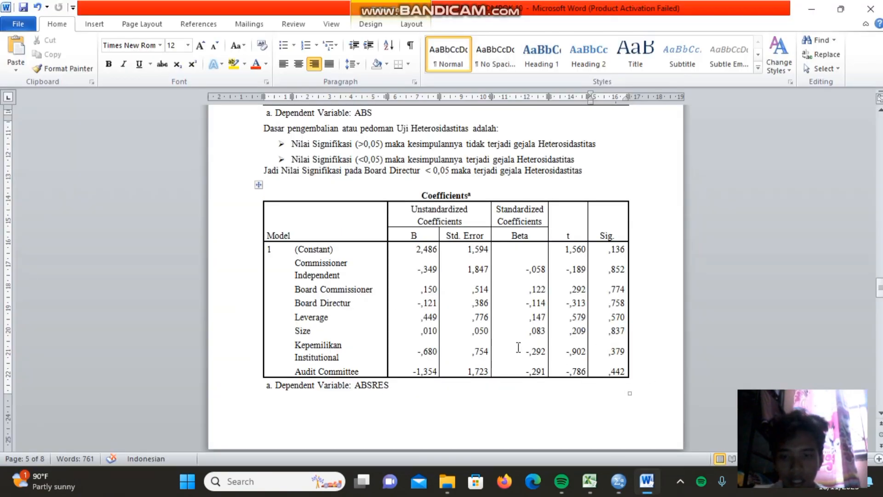
{"action": "left_click", "coordinate": [518, 349]}
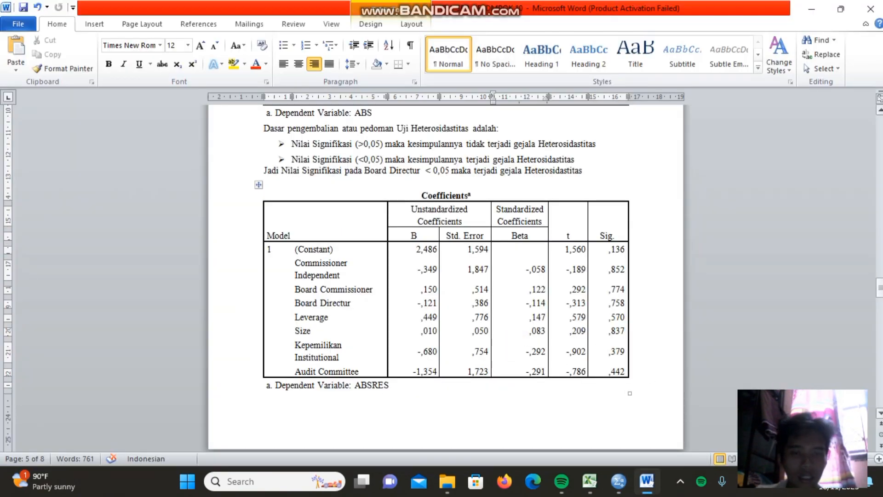
Highlight the Sig. column in yellow, from its header through the Audit Committee value, in the ABSRES Coefficients table.
{"action": "left_click_drag", "start_coordinate": [880, 289], "coordinate": [881, 292]}
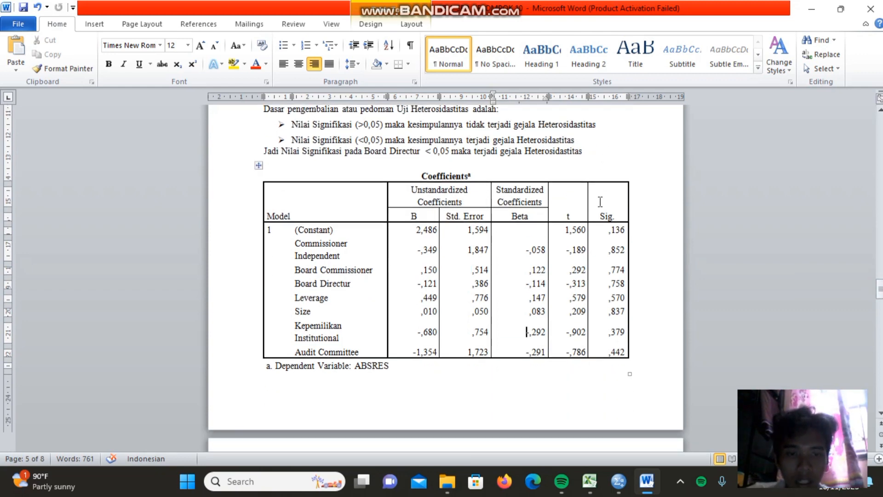
{"action": "left_click", "coordinate": [598, 217]}
{"action": "double_click", "coordinate": [599, 215]}
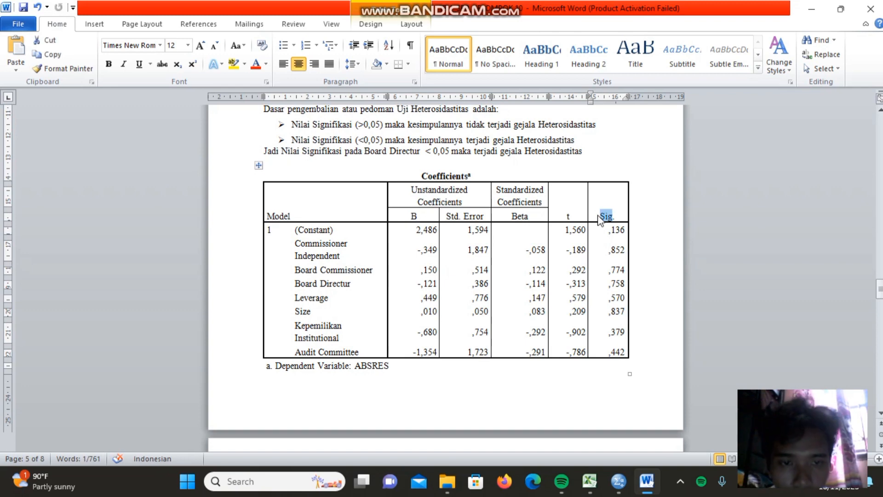
{"action": "key", "text": "shift+Down"}
{"action": "key", "text": "shift+Down"}
{"action": "key", "text": "shift+Down"}
{"action": "key", "text": "shift+Down"}
{"action": "key", "text": "shift+Down"}
{"action": "key", "text": "shift+Down"}
{"action": "key", "text": "shift+Down"}
{"action": "key", "text": "shift+Down"}
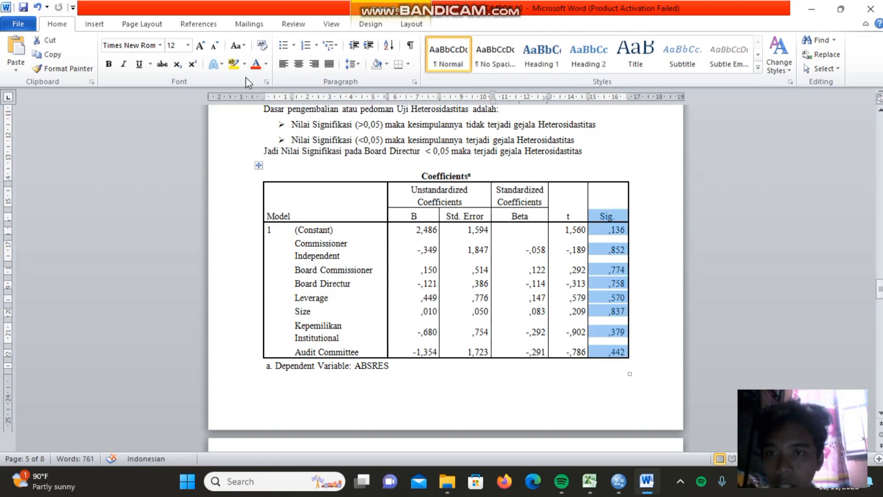
{"action": "left_click", "coordinate": [233, 65]}
{"action": "key", "text": "Right"}
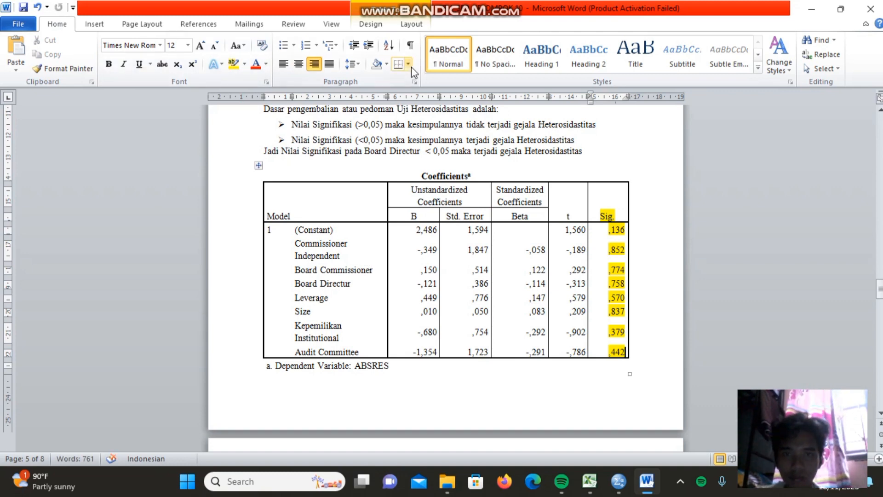
{"action": "left_click", "coordinate": [520, 7]}
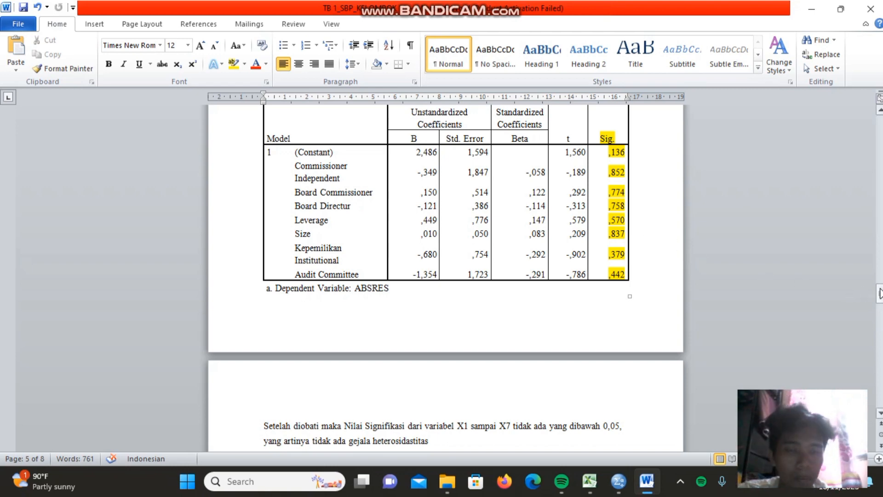
Return to the SPSS data set, reset the Linear Regression settings and assign Return Saham [Y] as the dependent variable.
{"action": "left_click_drag", "start_coordinate": [880, 293], "coordinate": [879, 302]}
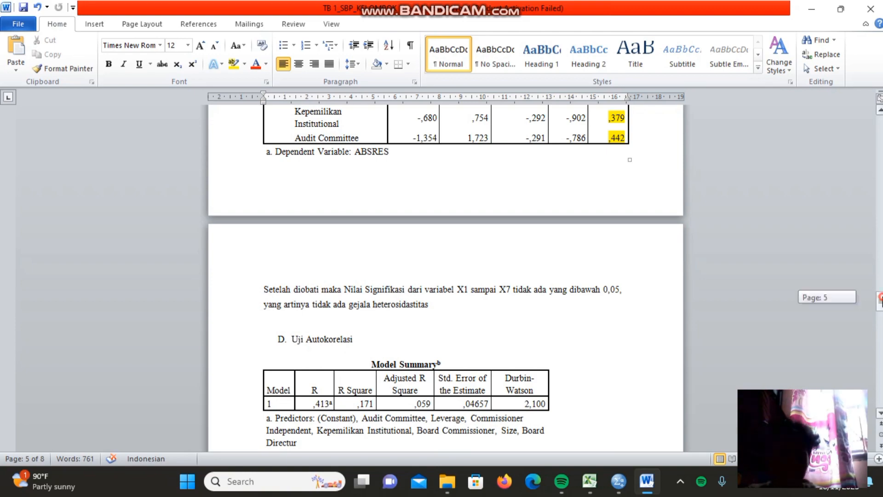
{"action": "mouse_move", "coordinate": [618, 470]}
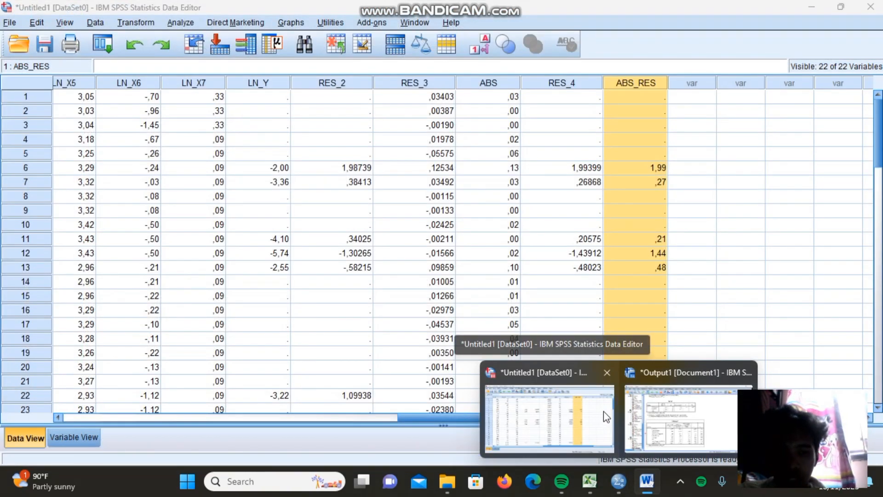
{"action": "left_click", "coordinate": [604, 411]}
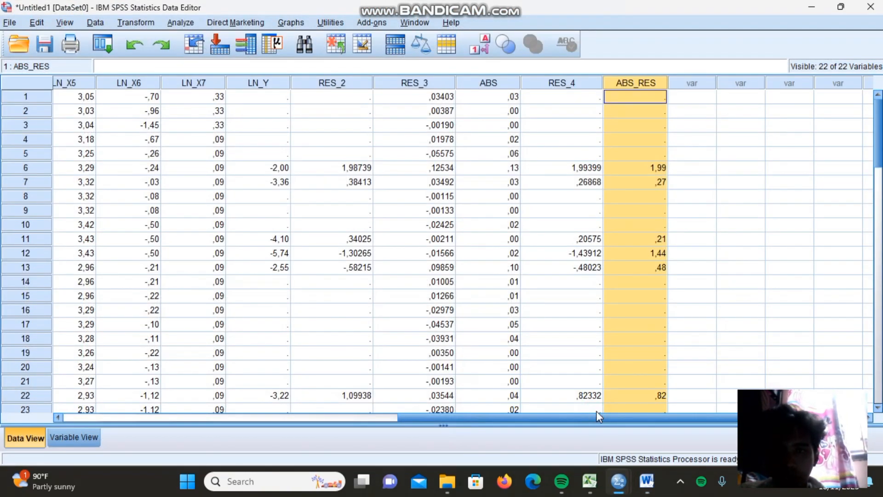
{"action": "left_click_drag", "start_coordinate": [410, 418], "coordinate": [80, 429]}
{"action": "left_click", "coordinate": [186, 23]}
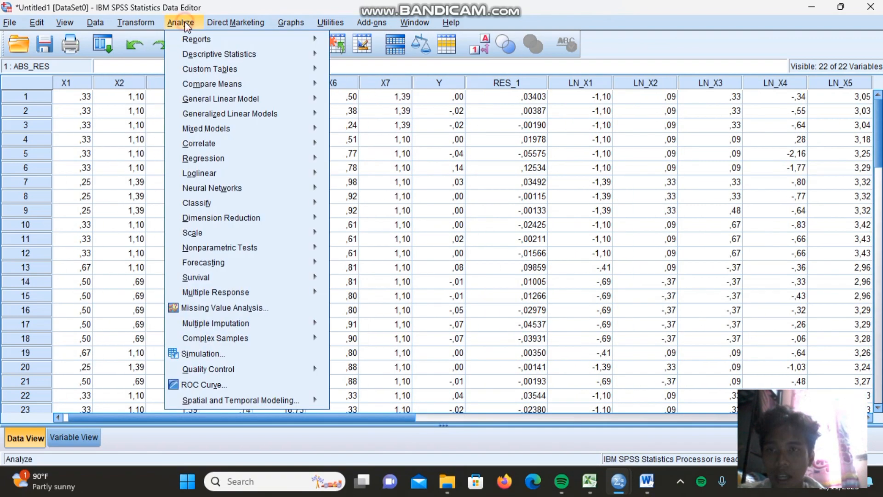
{"action": "mouse_move", "coordinate": [239, 161]}
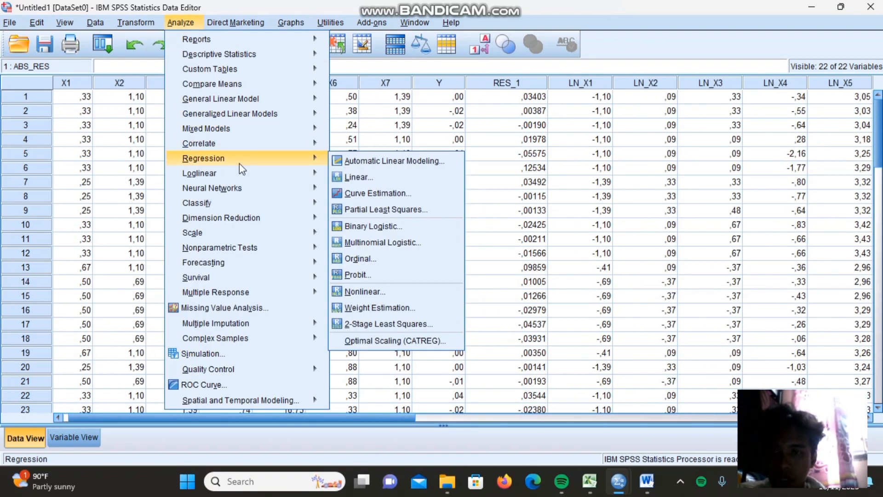
{"action": "left_click", "coordinate": [355, 178]}
{"action": "left_click", "coordinate": [606, 353]}
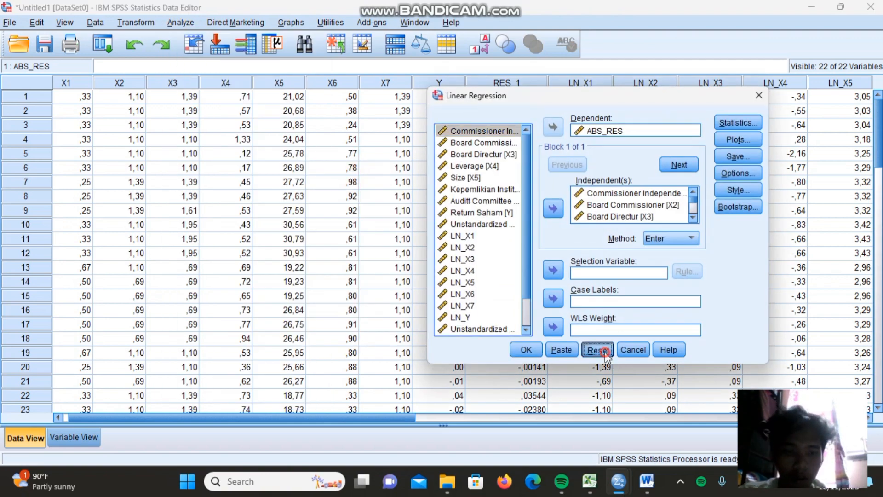
{"action": "left_click", "coordinate": [501, 212]}
{"action": "left_click", "coordinate": [554, 127]}
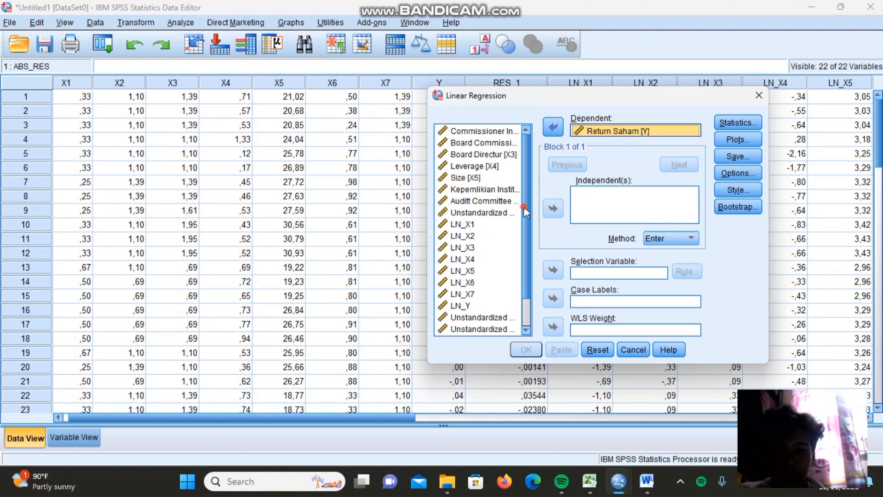
Add the seven variables from Commissioner Independent through Auditt Committee as the independent variables.
{"action": "left_click", "coordinate": [486, 131]}
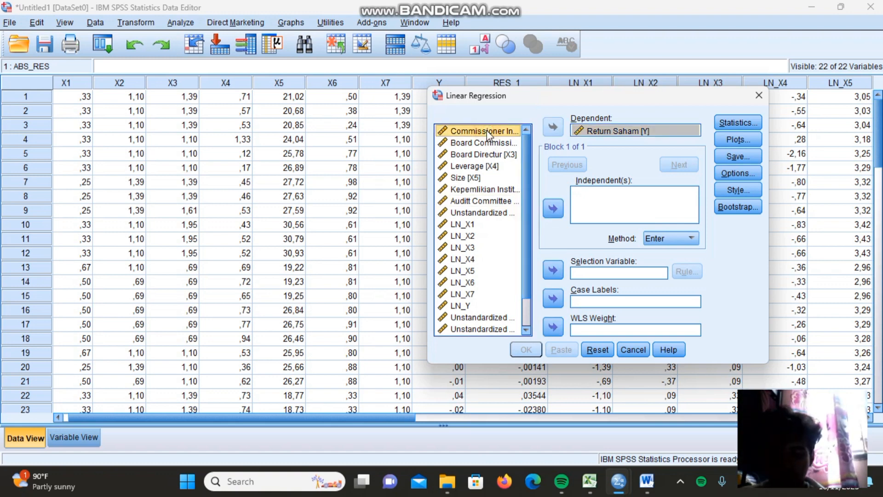
{"action": "key", "text": "shift+Down"}
{"action": "key", "text": "shift+Down"}
{"action": "key", "text": "shift+Down"}
{"action": "key", "text": "shift+Down"}
{"action": "key", "text": "shift+Down"}
{"action": "key", "text": "shift+Down"}
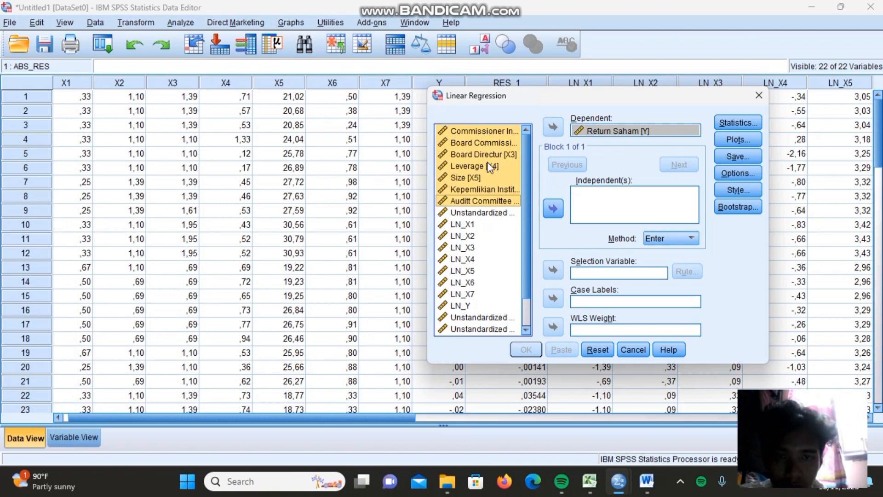
{"action": "left_click", "coordinate": [552, 208]}
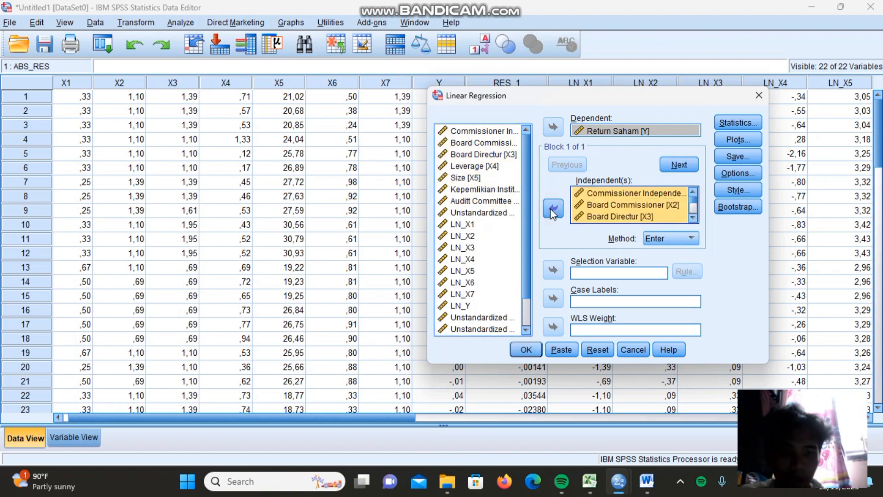
Enable the Durbin-Watson residual statistic and run the Return Saham regression.
{"action": "left_click", "coordinate": [739, 124]}
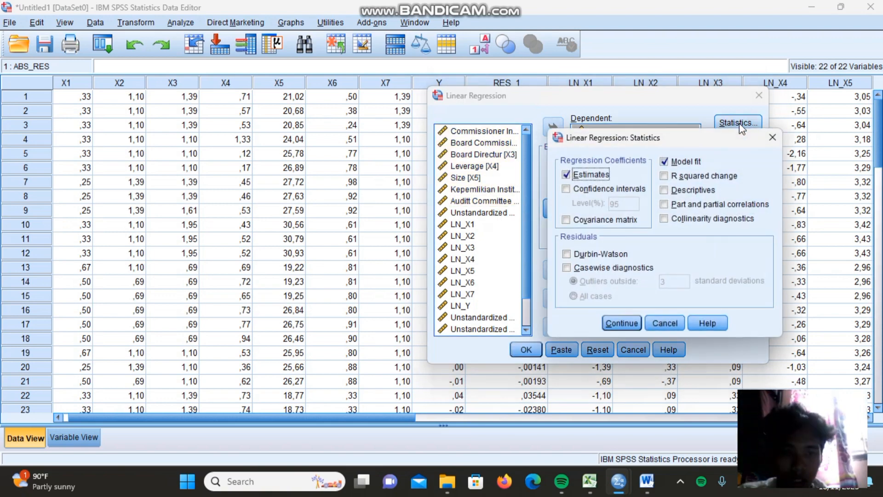
{"action": "left_click", "coordinate": [599, 254]}
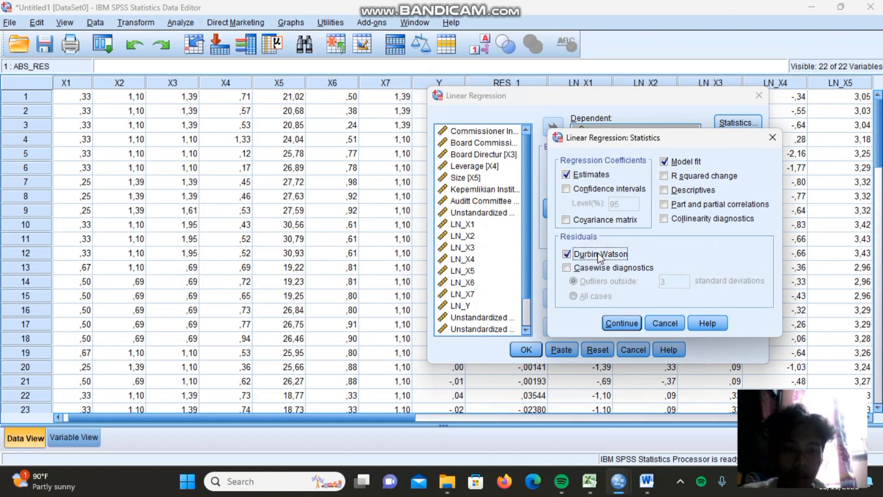
{"action": "left_click", "coordinate": [626, 324]}
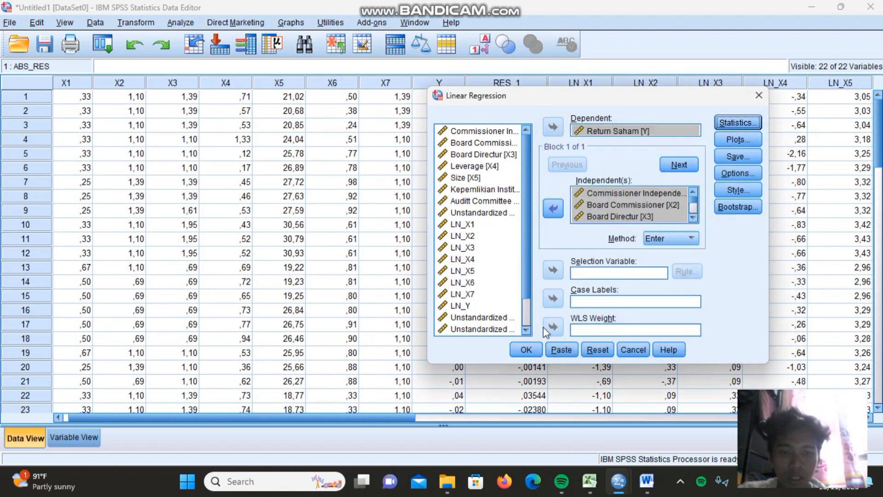
{"action": "left_click", "coordinate": [526, 349]}
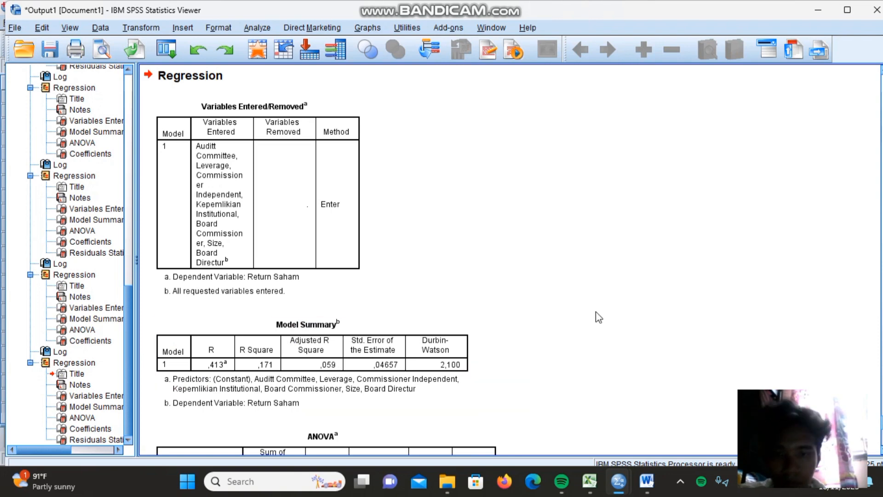
Compare the Durbin-Watson value in the SPSS Model Summary with the Uji Autokorelasi table in the Word report.
{"action": "scroll", "coordinate": [510, 238], "scroll_direction": "down", "scroll_amount": 3}
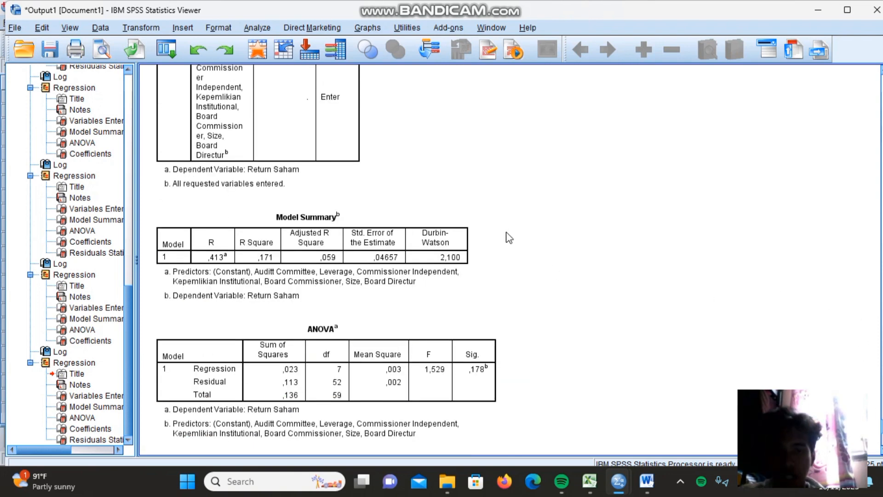
{"action": "left_click", "coordinate": [389, 216]}
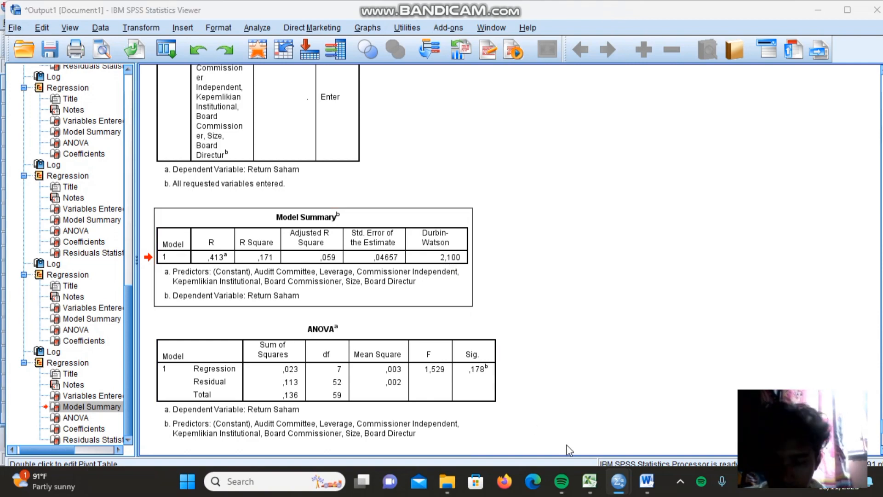
{"action": "key", "text": "alt+Tab"}
{"action": "key", "text": "alt+Tab"}
{"action": "key", "text": "alt+Tab"}
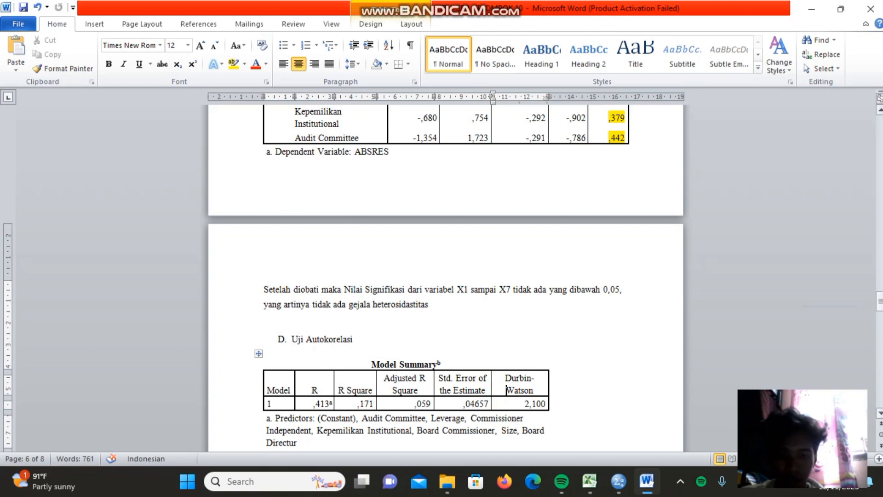
Read the Uji Autokorelasi notes on the DW table and its symbols k and n, and find the Durbin-Watson table for α = 5%.
{"action": "mouse_move", "coordinate": [880, 301]}
{"action": "left_mouse_down"}
{"action": "mouse_move", "coordinate": [881, 347]}
{"action": "mouse_move", "coordinate": [878, 318]}
{"action": "left_mouse_up"}
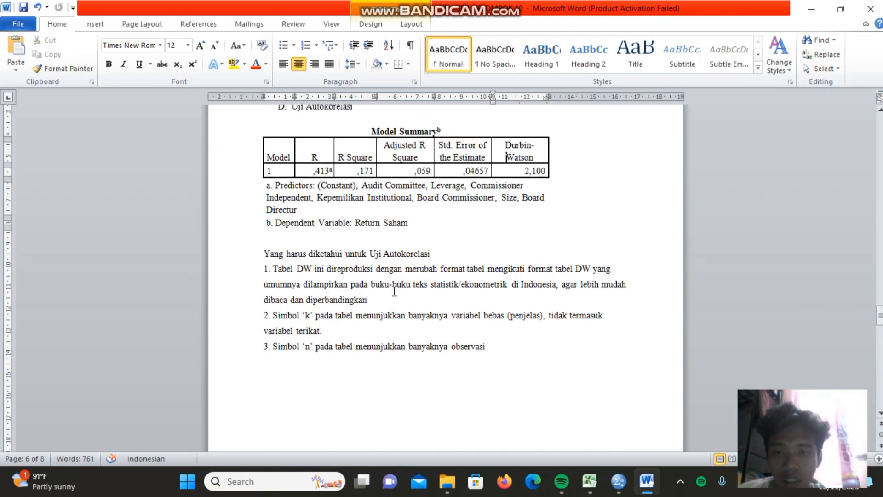
{"action": "left_click", "coordinate": [284, 268]}
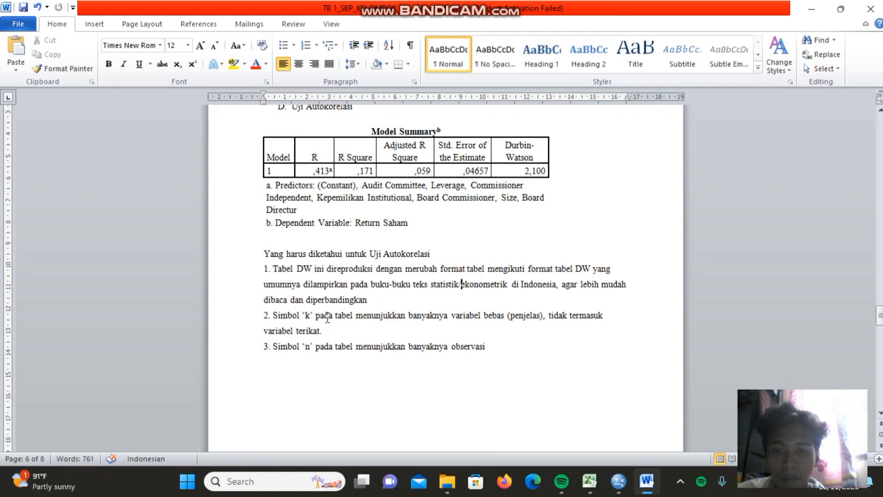
{"action": "mouse_move", "coordinate": [880, 316]}
{"action": "left_mouse_down"}
{"action": "mouse_move", "coordinate": [880, 350]}
{"action": "mouse_move", "coordinate": [881, 314]}
{"action": "left_mouse_up"}
{"action": "left_click", "coordinate": [473, 350]}
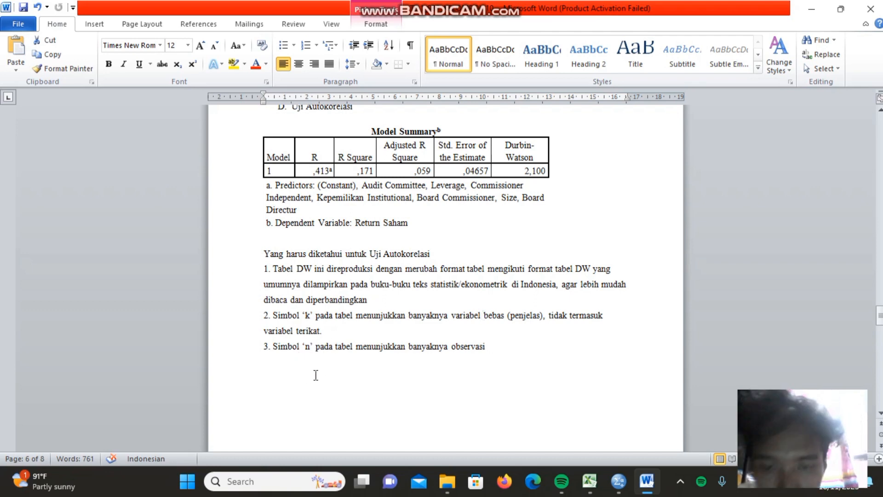
{"action": "mouse_move", "coordinate": [880, 316]}
{"action": "left_mouse_down"}
{"action": "mouse_move", "coordinate": [880, 339]}
{"action": "mouse_move", "coordinate": [880, 317]}
{"action": "left_mouse_up"}
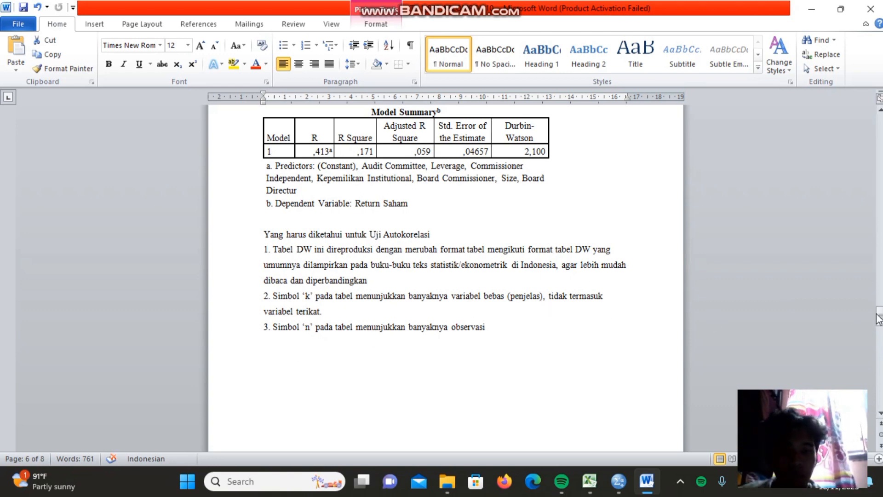
{"action": "scroll", "coordinate": [446, 276], "scroll_direction": "down", "scroll_amount": 3}
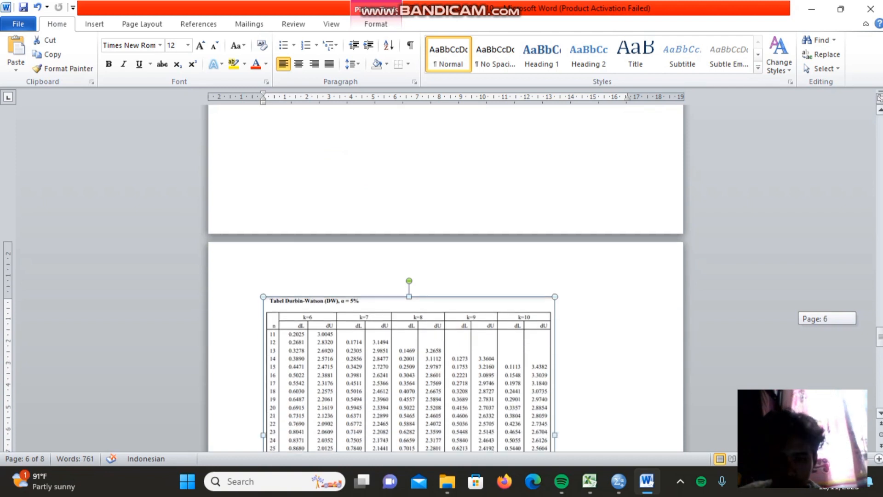
{"action": "scroll", "coordinate": [446, 322], "scroll_direction": "down", "scroll_amount": 1}
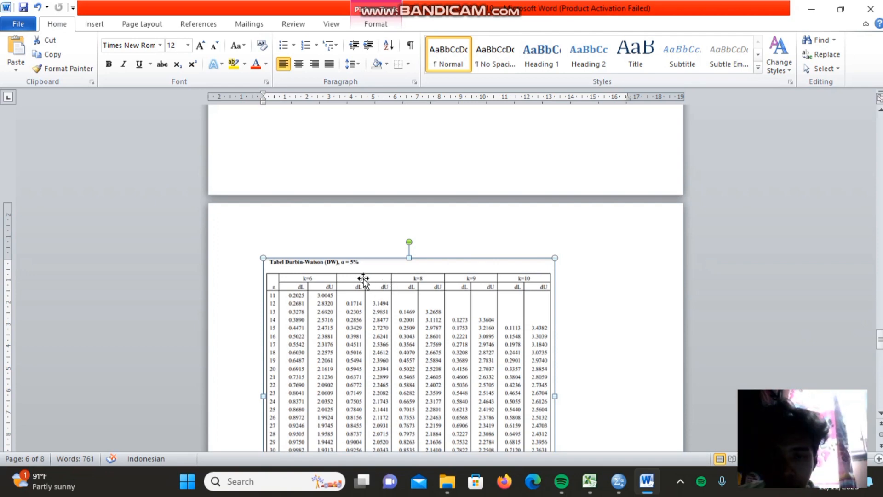
Highlight the no-autocorrelation condition "Nilai DW > DU dan DW < 4-DU" in yellow, below the Durbin-Watson table in the report.
{"action": "scroll", "coordinate": [541, 165], "scroll_direction": "down", "scroll_amount": 10}
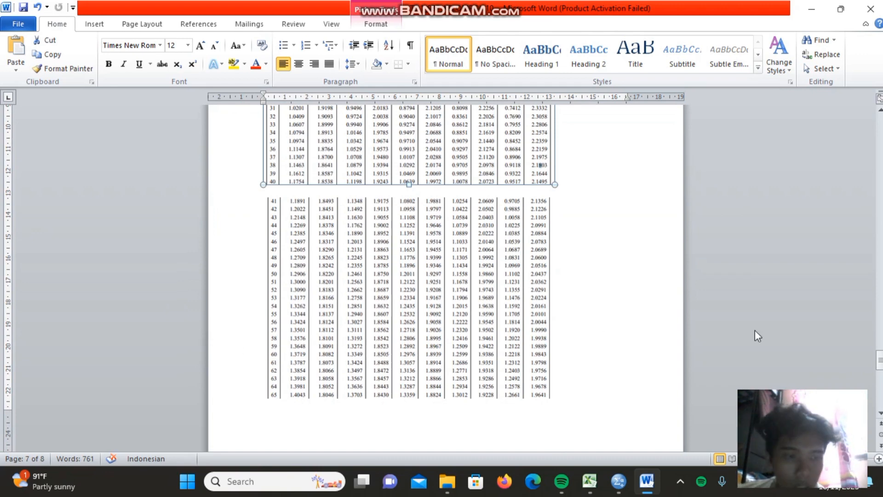
{"action": "scroll", "coordinate": [659, 313], "scroll_direction": "down", "scroll_amount": 5}
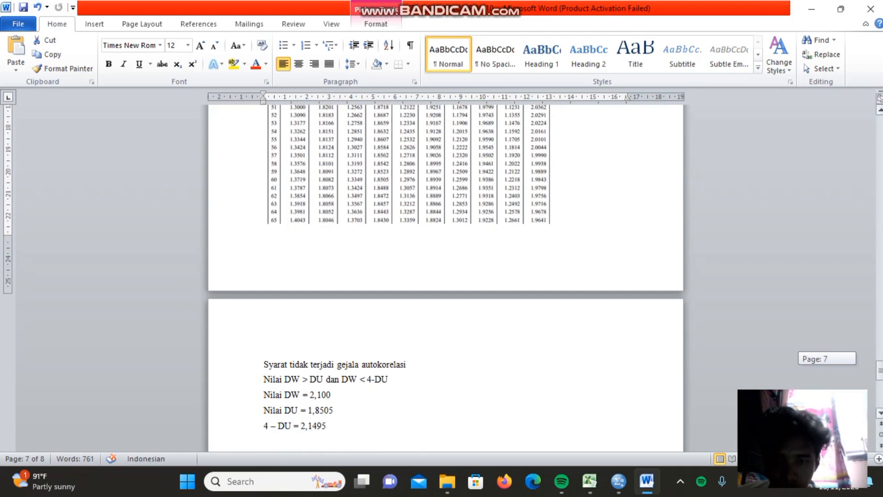
{"action": "double_click", "coordinate": [334, 391]}
{"action": "left_click", "coordinate": [393, 389]}
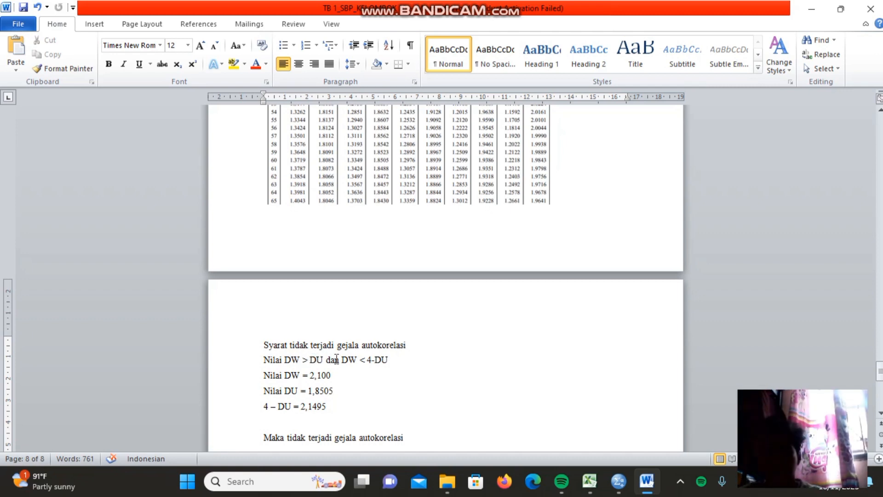
{"action": "left_click_drag", "start_coordinate": [266, 361], "coordinate": [394, 364]}
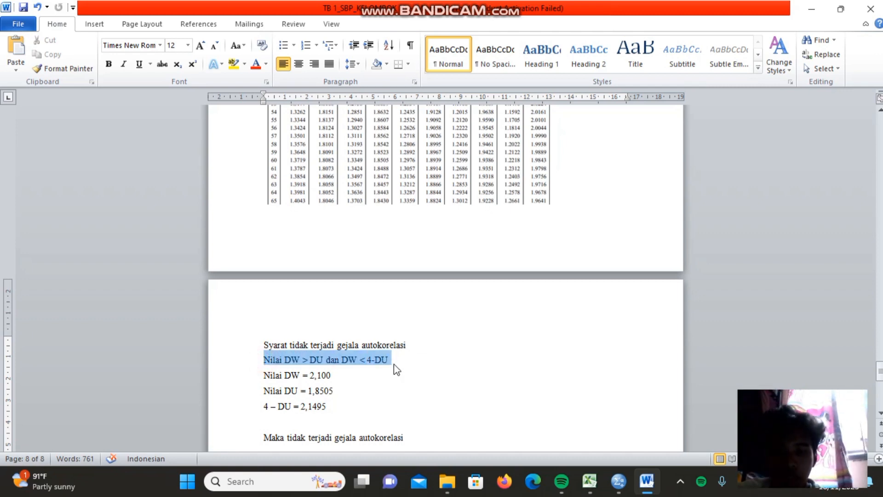
{"action": "left_click", "coordinate": [233, 64]}
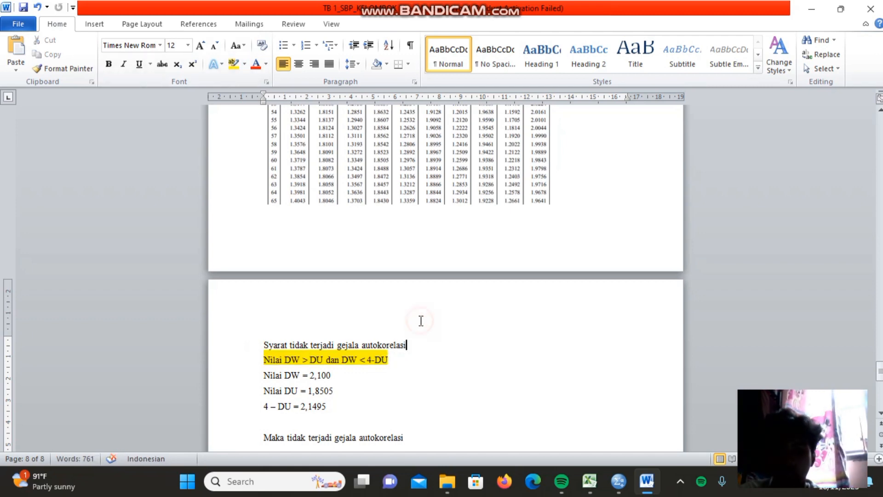
{"action": "left_click", "coordinate": [406, 366]}
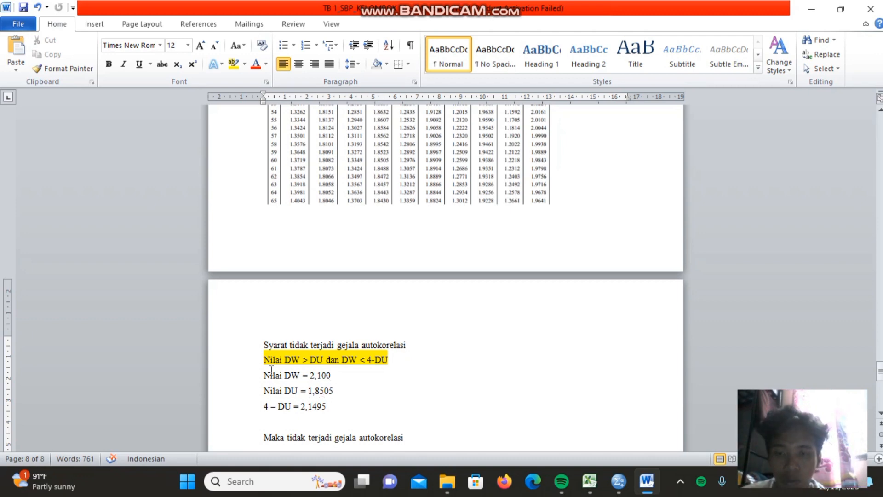
Check both parts of the condition, DW > DU and DW < 4-DU, against the DW, DU and 4 – DU values and the conclusion below.
{"action": "left_click_drag", "start_coordinate": [263, 360], "coordinate": [325, 360]}
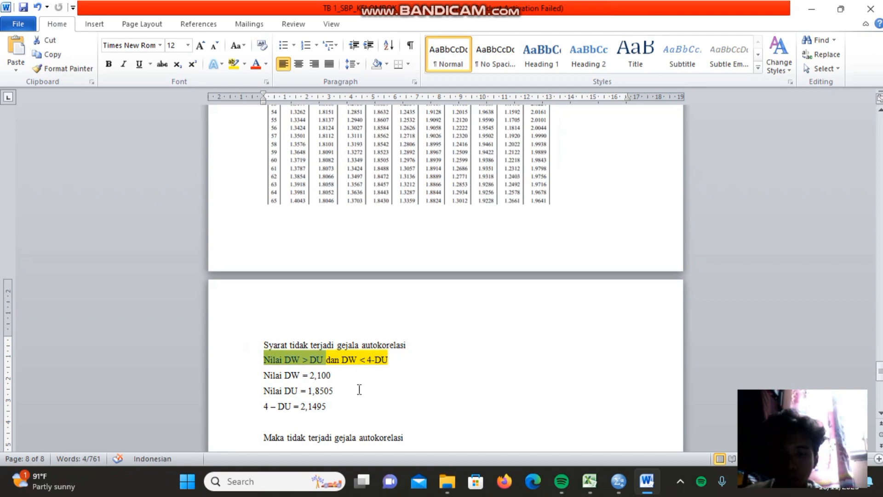
{"action": "left_click_drag", "start_coordinate": [342, 390], "coordinate": [388, 362]}
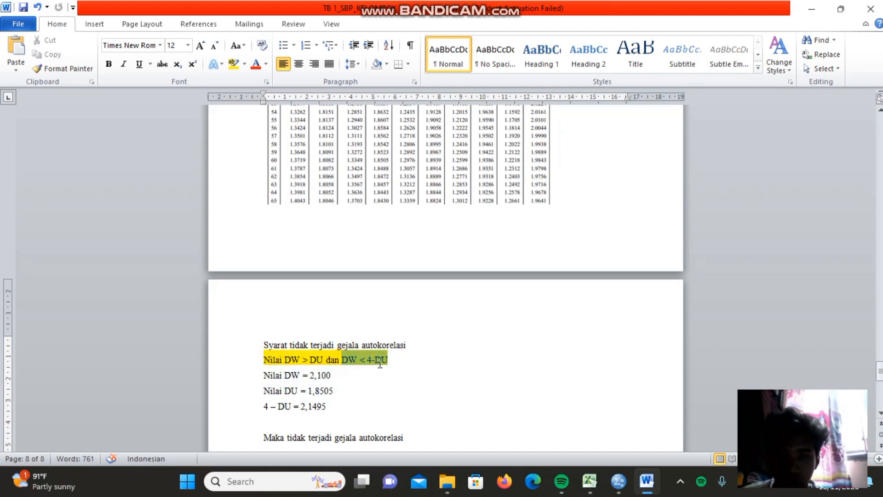
{"action": "left_click", "coordinate": [352, 400]}
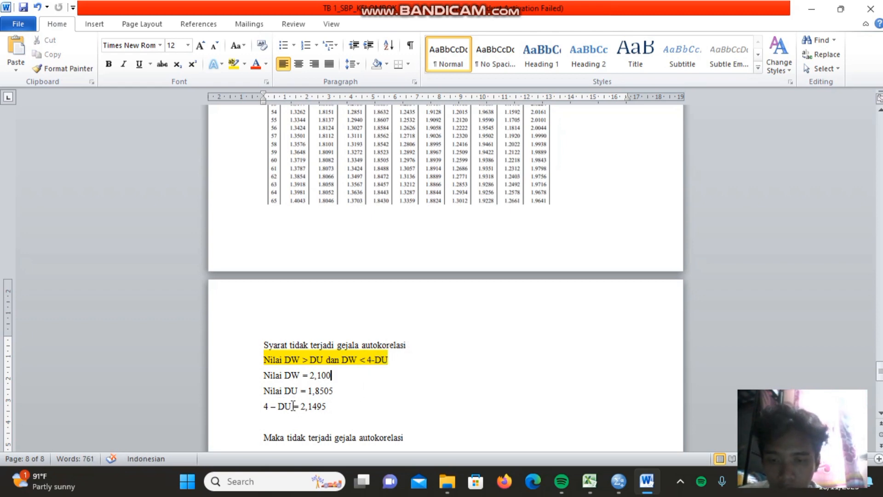
{"action": "left_click_drag", "start_coordinate": [301, 407], "coordinate": [322, 411]}
{"action": "left_click", "coordinate": [361, 414]}
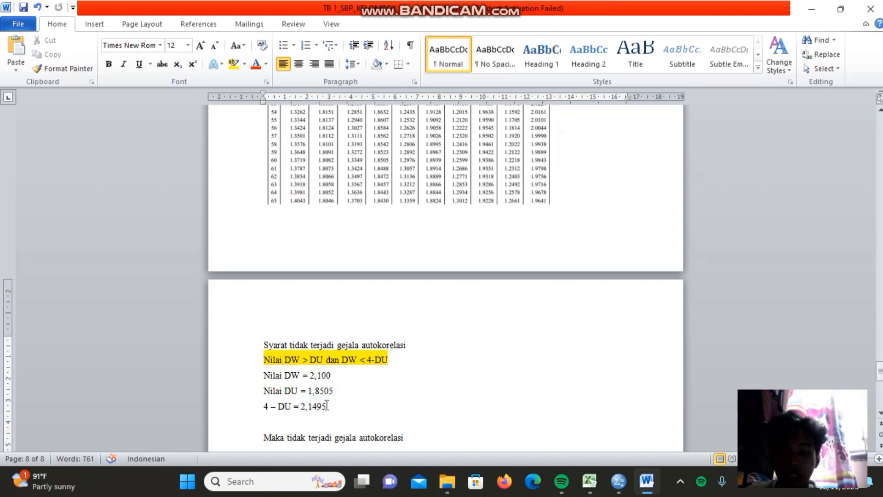
{"action": "left_click_drag", "start_coordinate": [329, 407], "coordinate": [301, 408]}
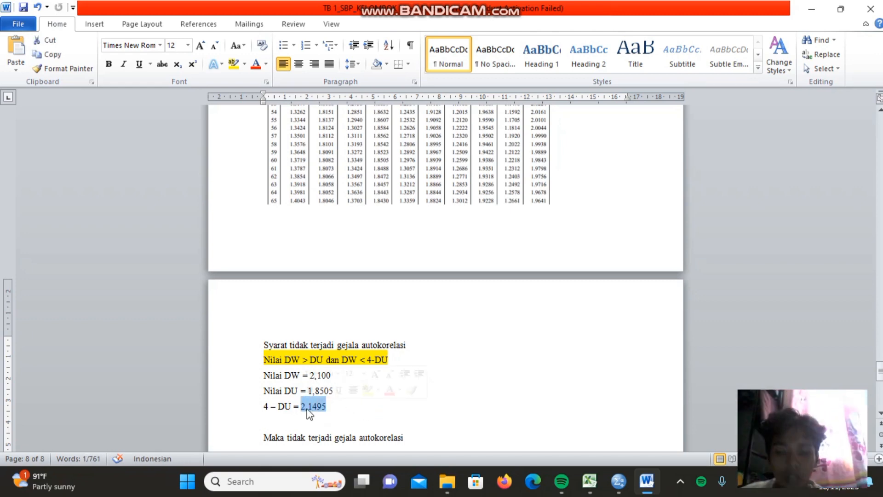
{"action": "left_click_drag", "start_coordinate": [879, 370], "coordinate": [879, 375]}
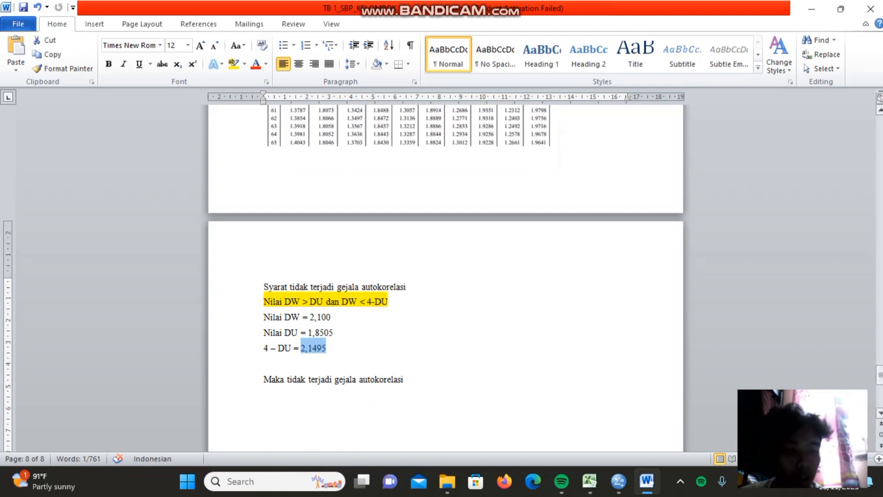
Switch to the SPSS Data Editor and look over the X1–X7, Y, residual and LN variable columns.
{"action": "mouse_move", "coordinate": [619, 481]}
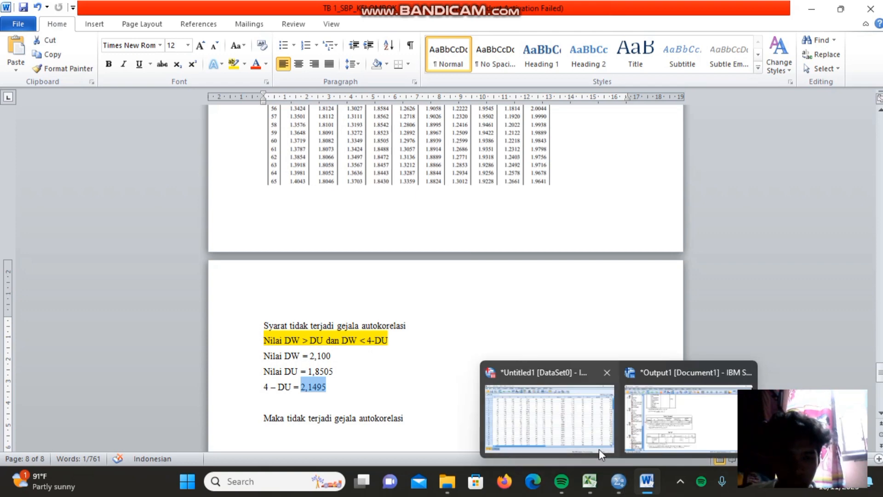
{"action": "left_click", "coordinate": [599, 449]}
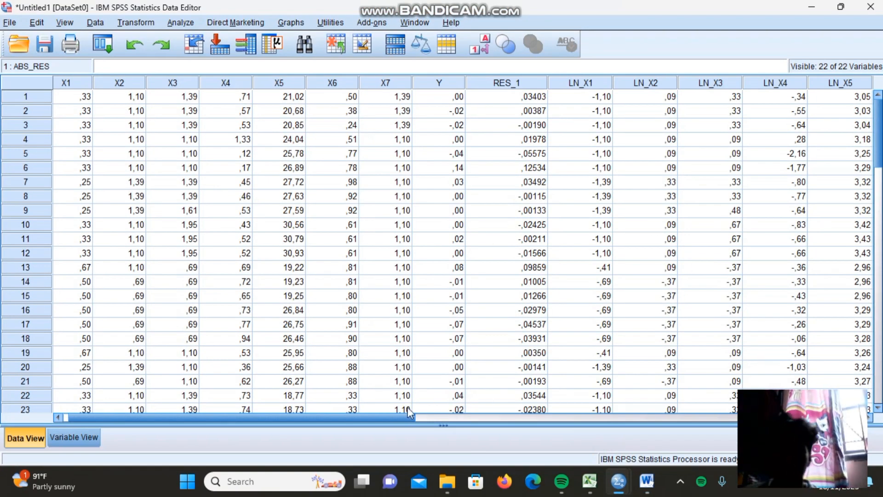
{"action": "left_click_drag", "start_coordinate": [391, 416], "coordinate": [288, 412]}
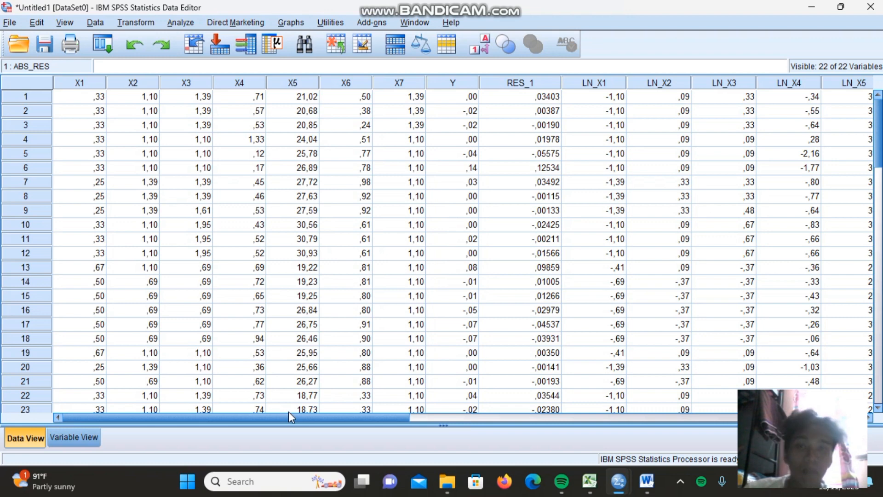
{"action": "mouse_move", "coordinate": [418, 3]}
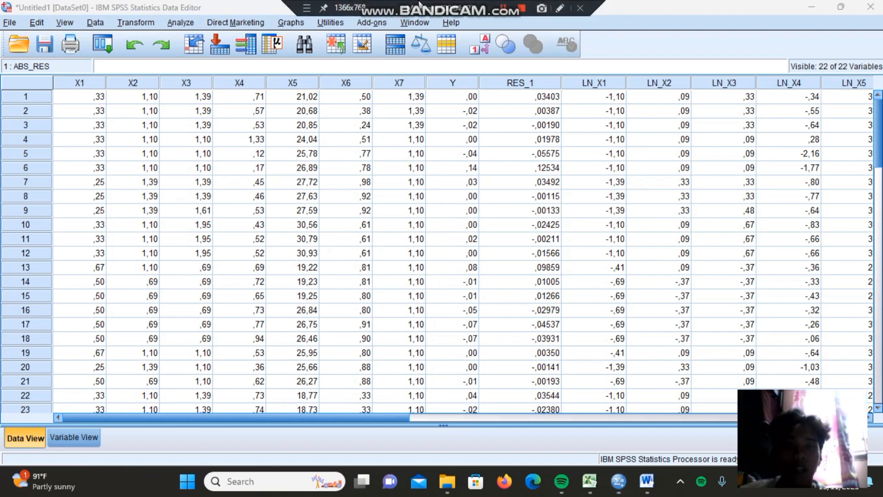